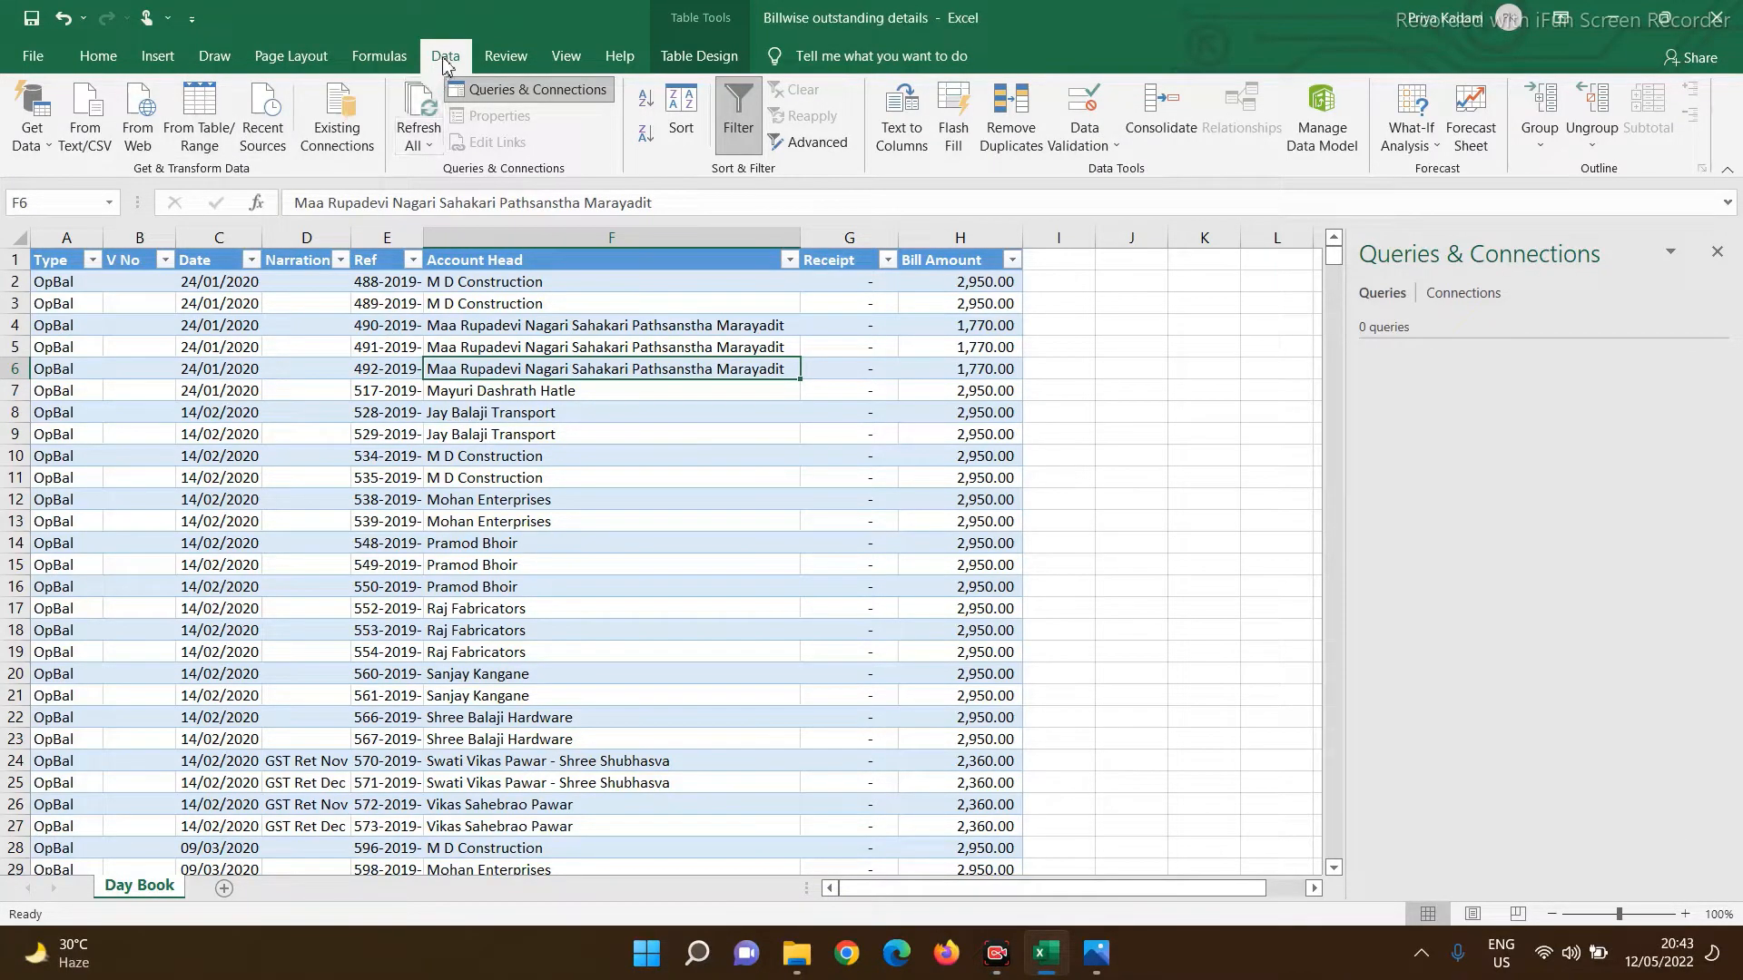
- Load the day book table into Power Query and change the Date column's type to Date, replacing the current conversion
left_click(199, 118)
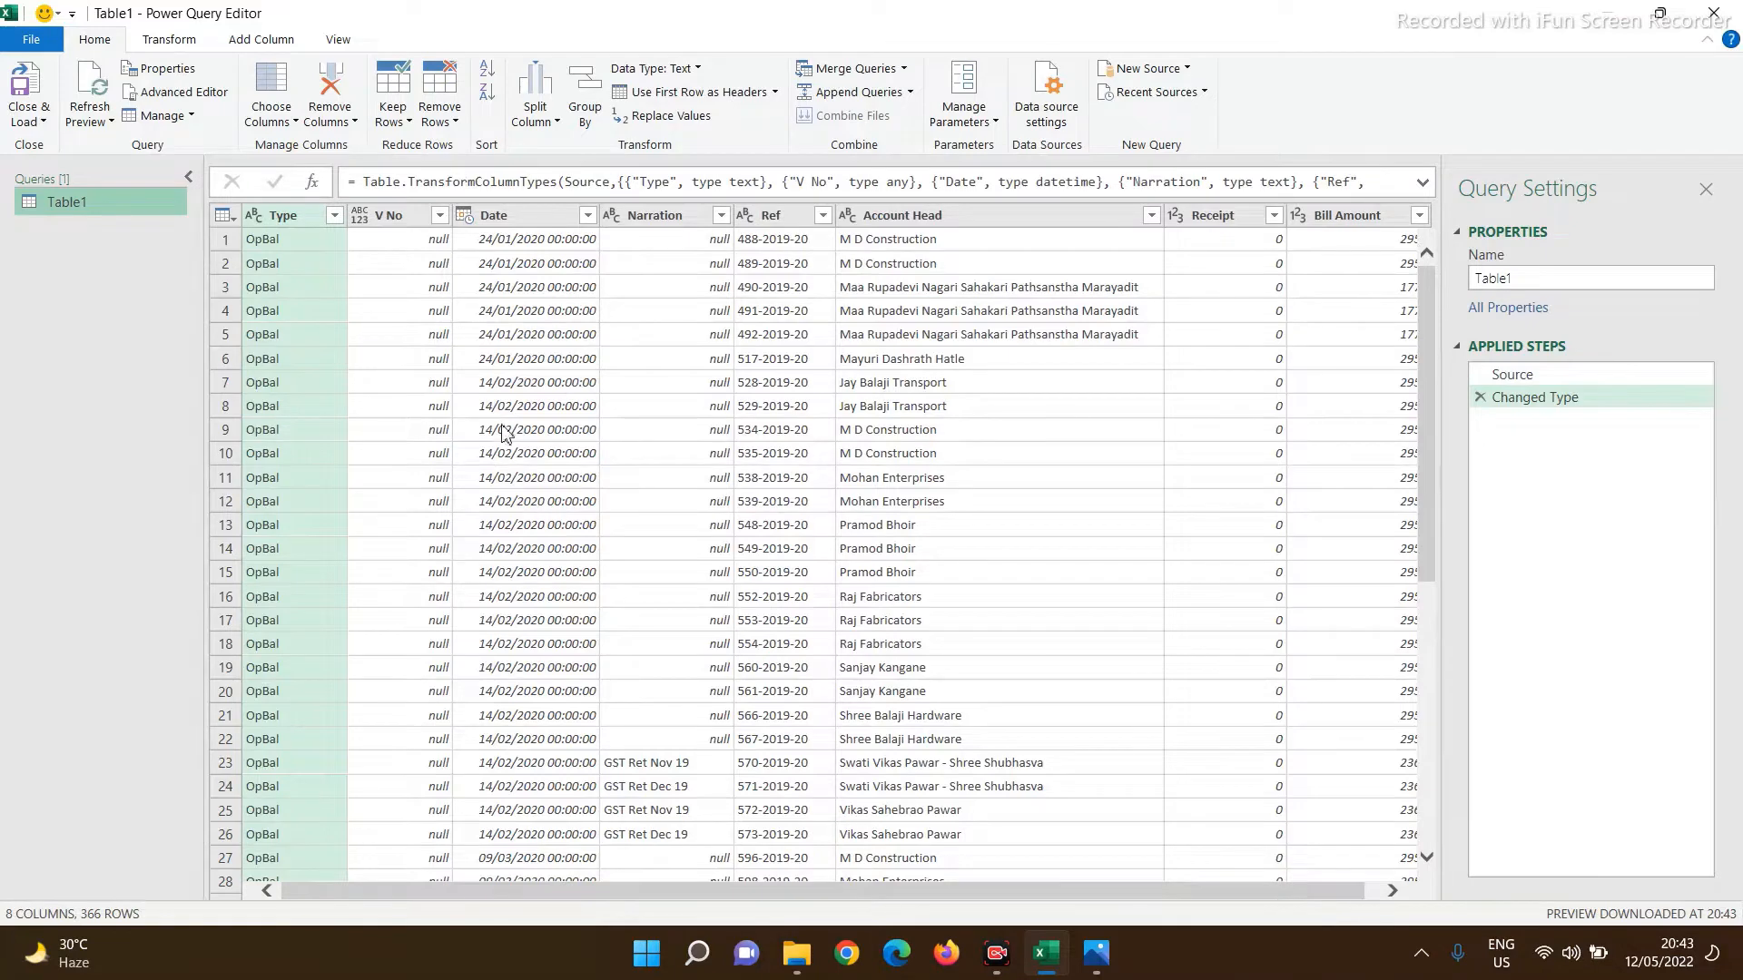
left_click(465, 215)
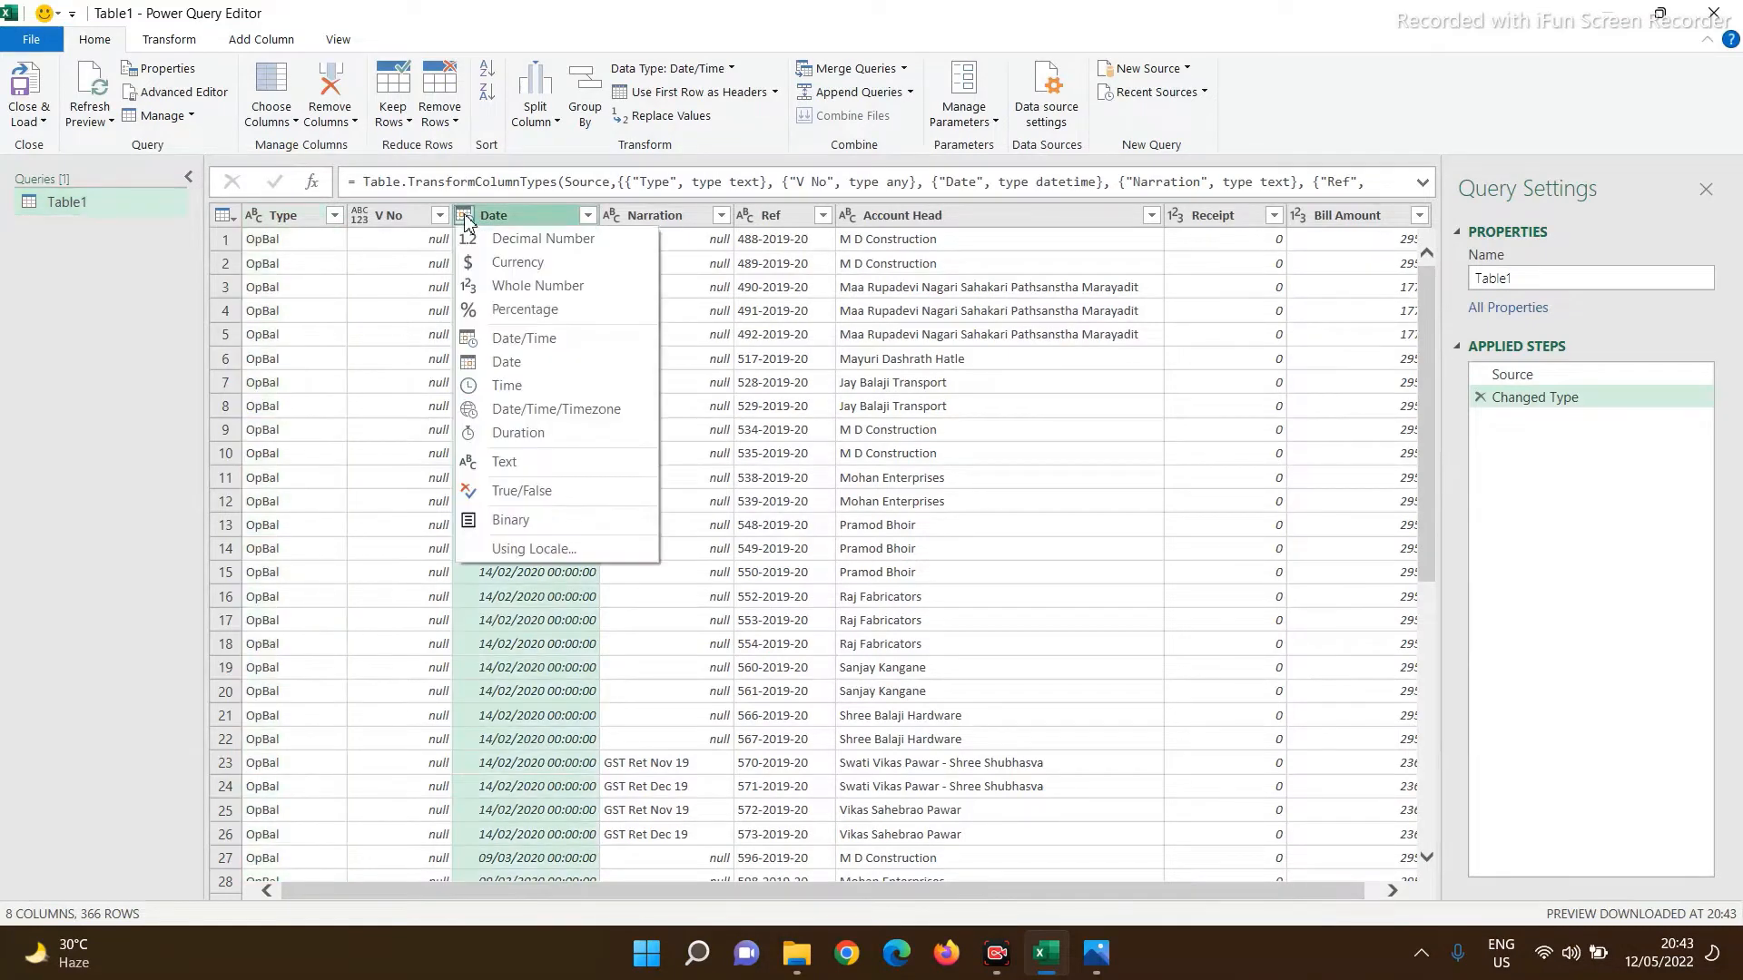
left_click(479, 361)
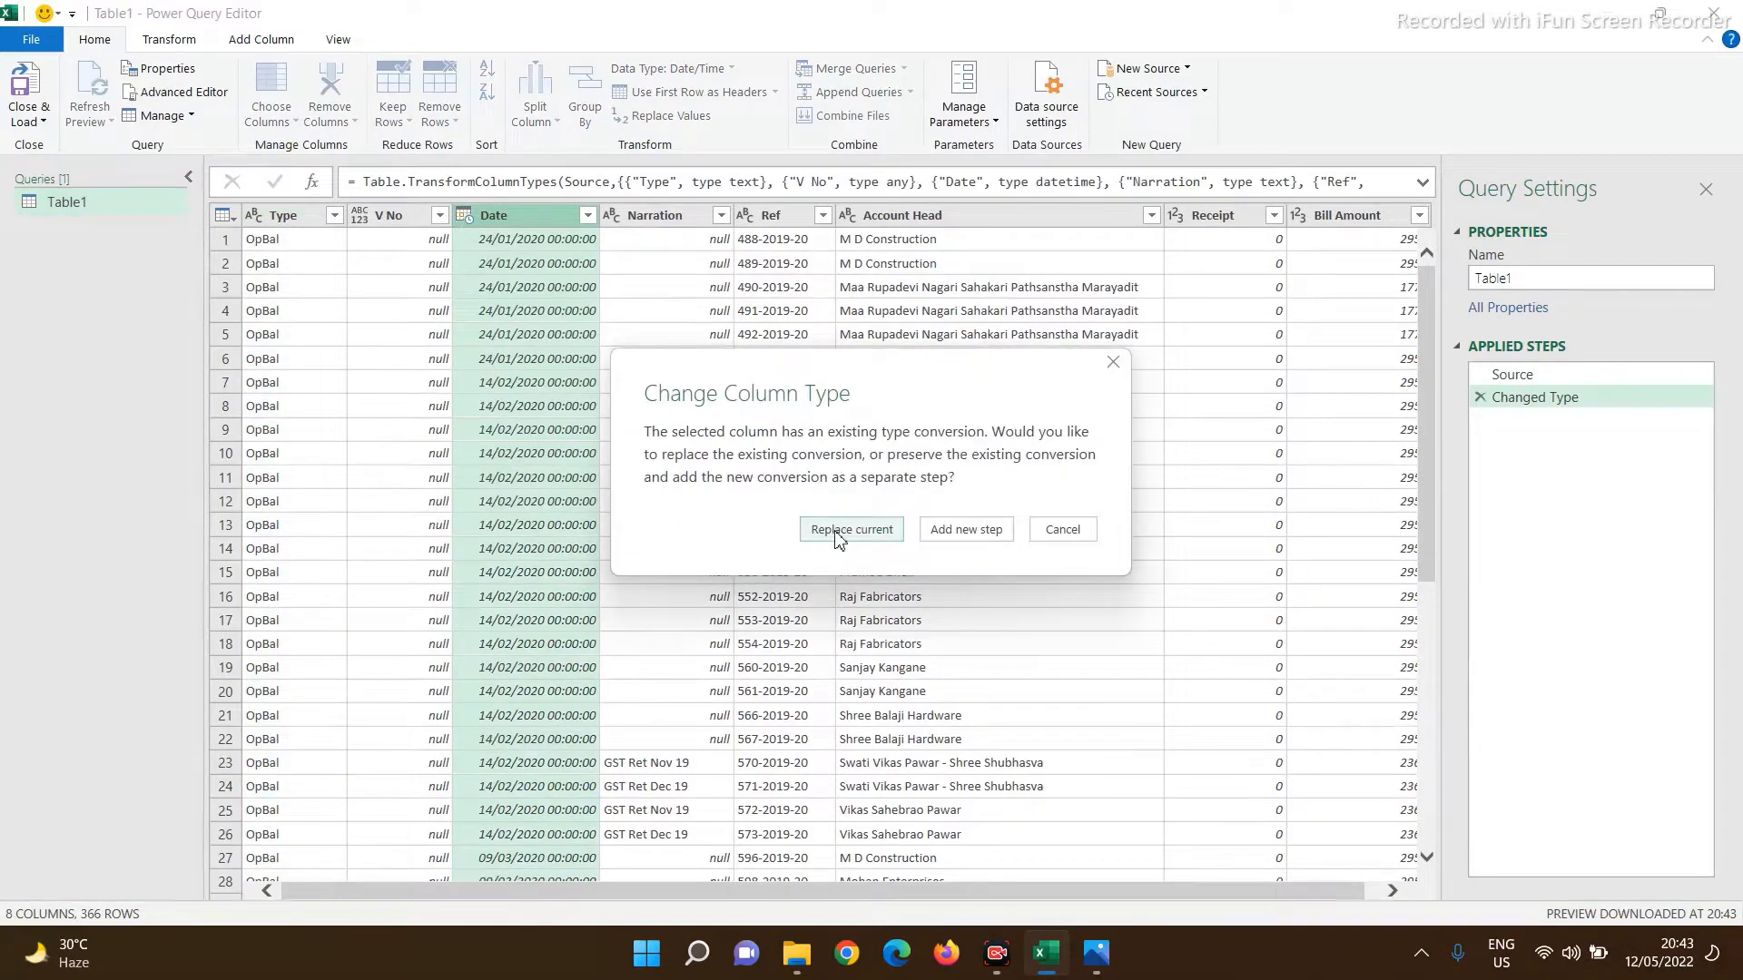
left_click(851, 529)
- Keep only the Ref, Account Head, Receipt and Bill Amount columns and remove all others
left_click(767, 218)
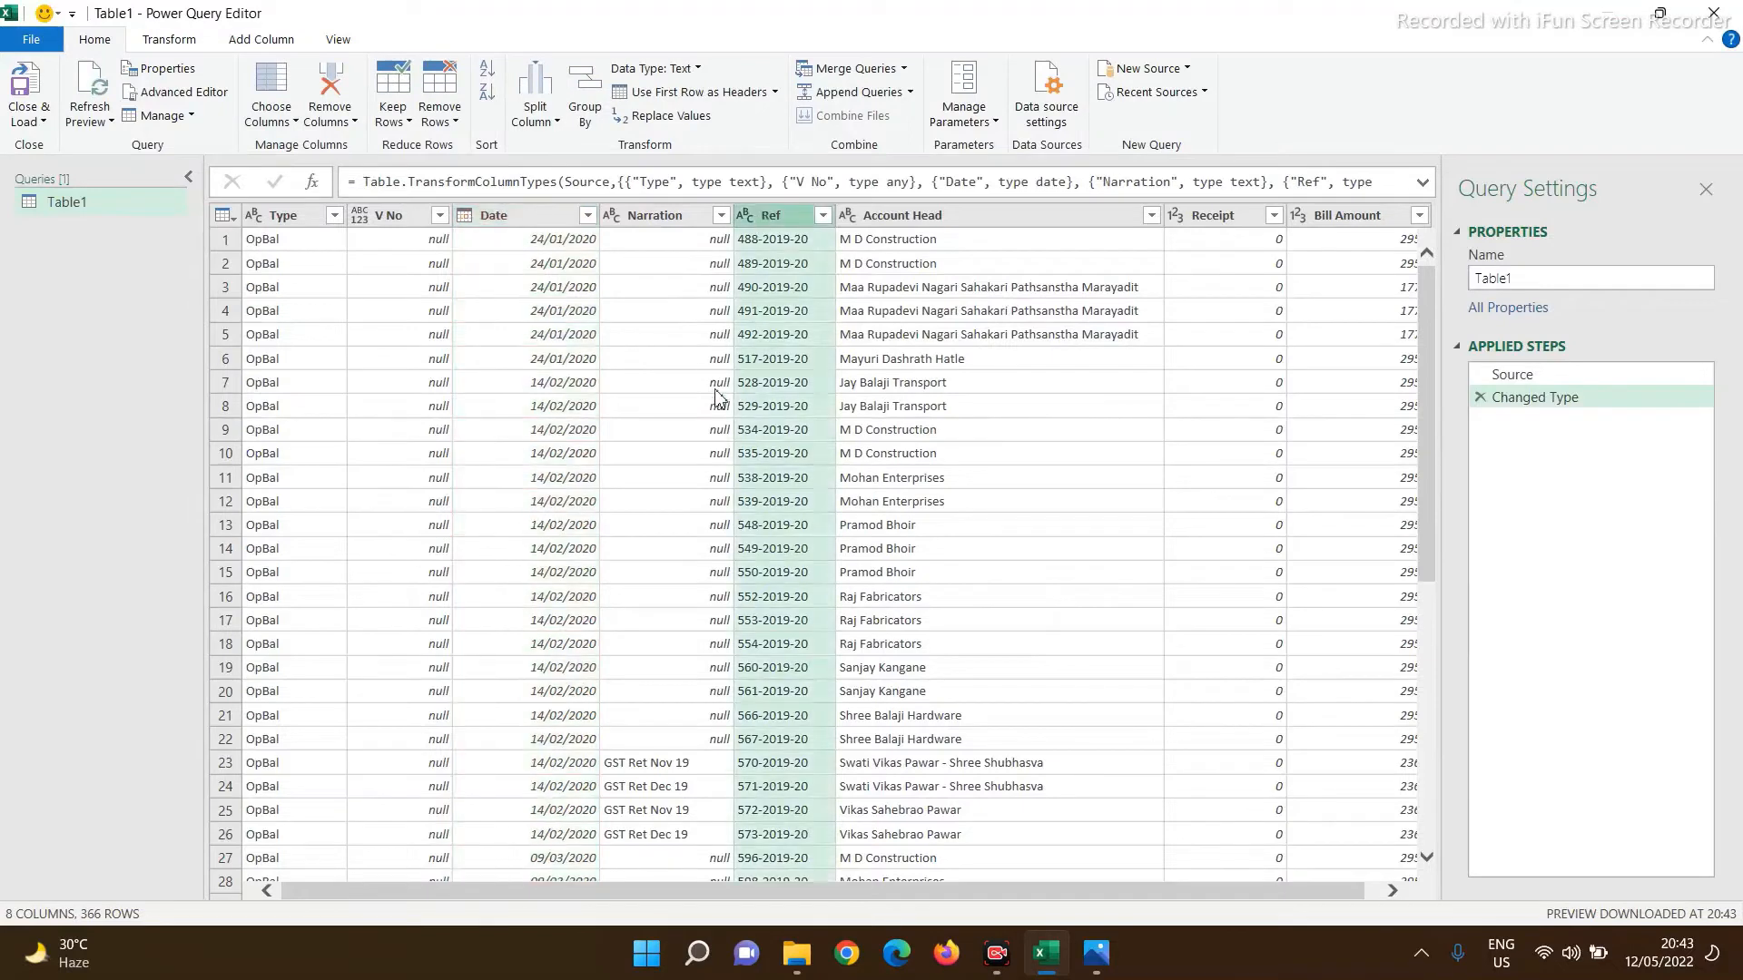
left_click(917, 224, "ctrl")
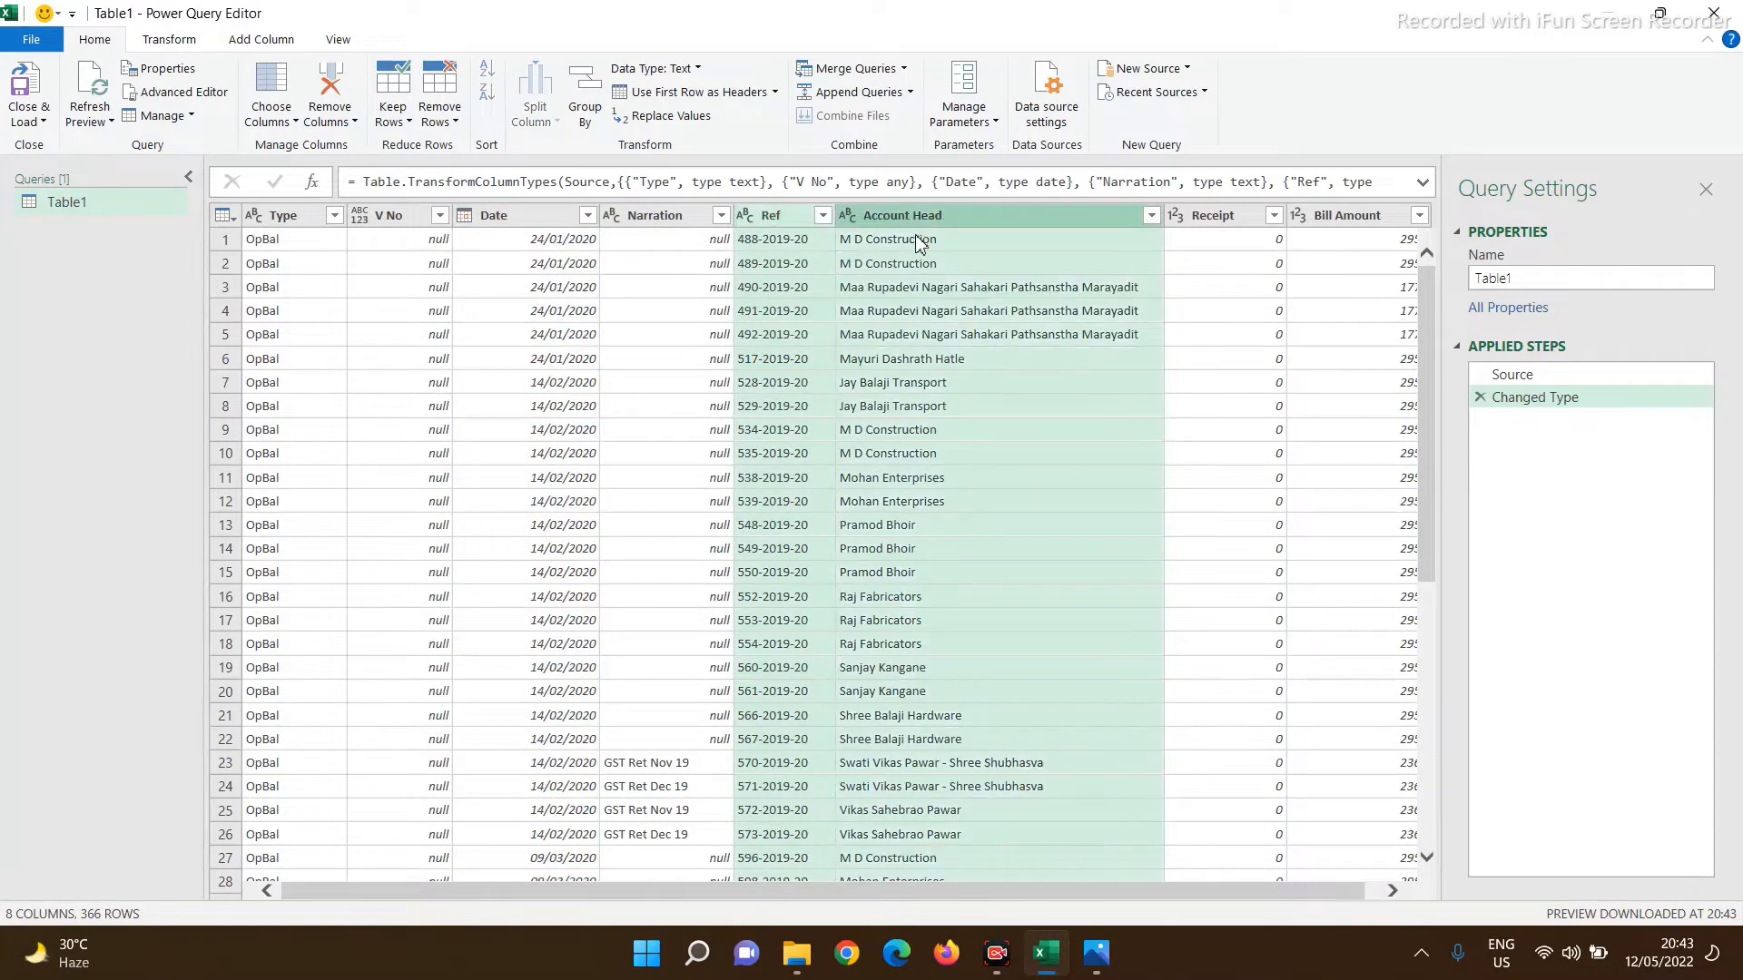
left_click(1202, 225, "ctrl")
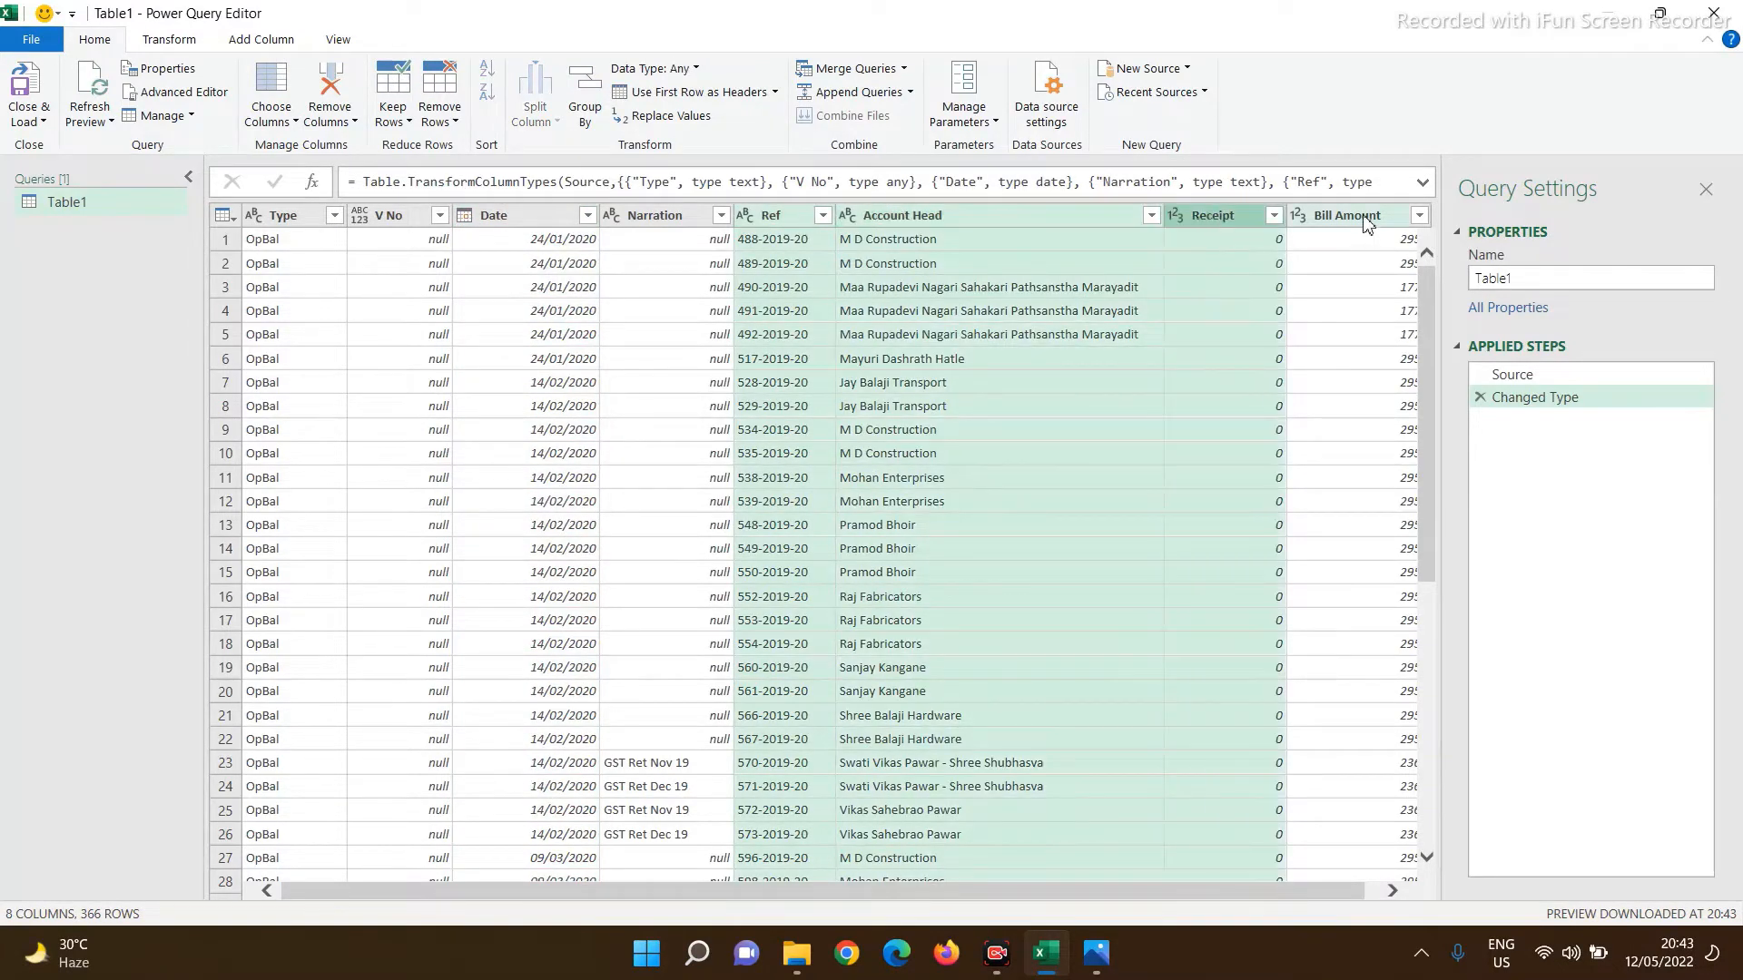
left_click(1368, 224, "ctrl")
right_click(1368, 222)
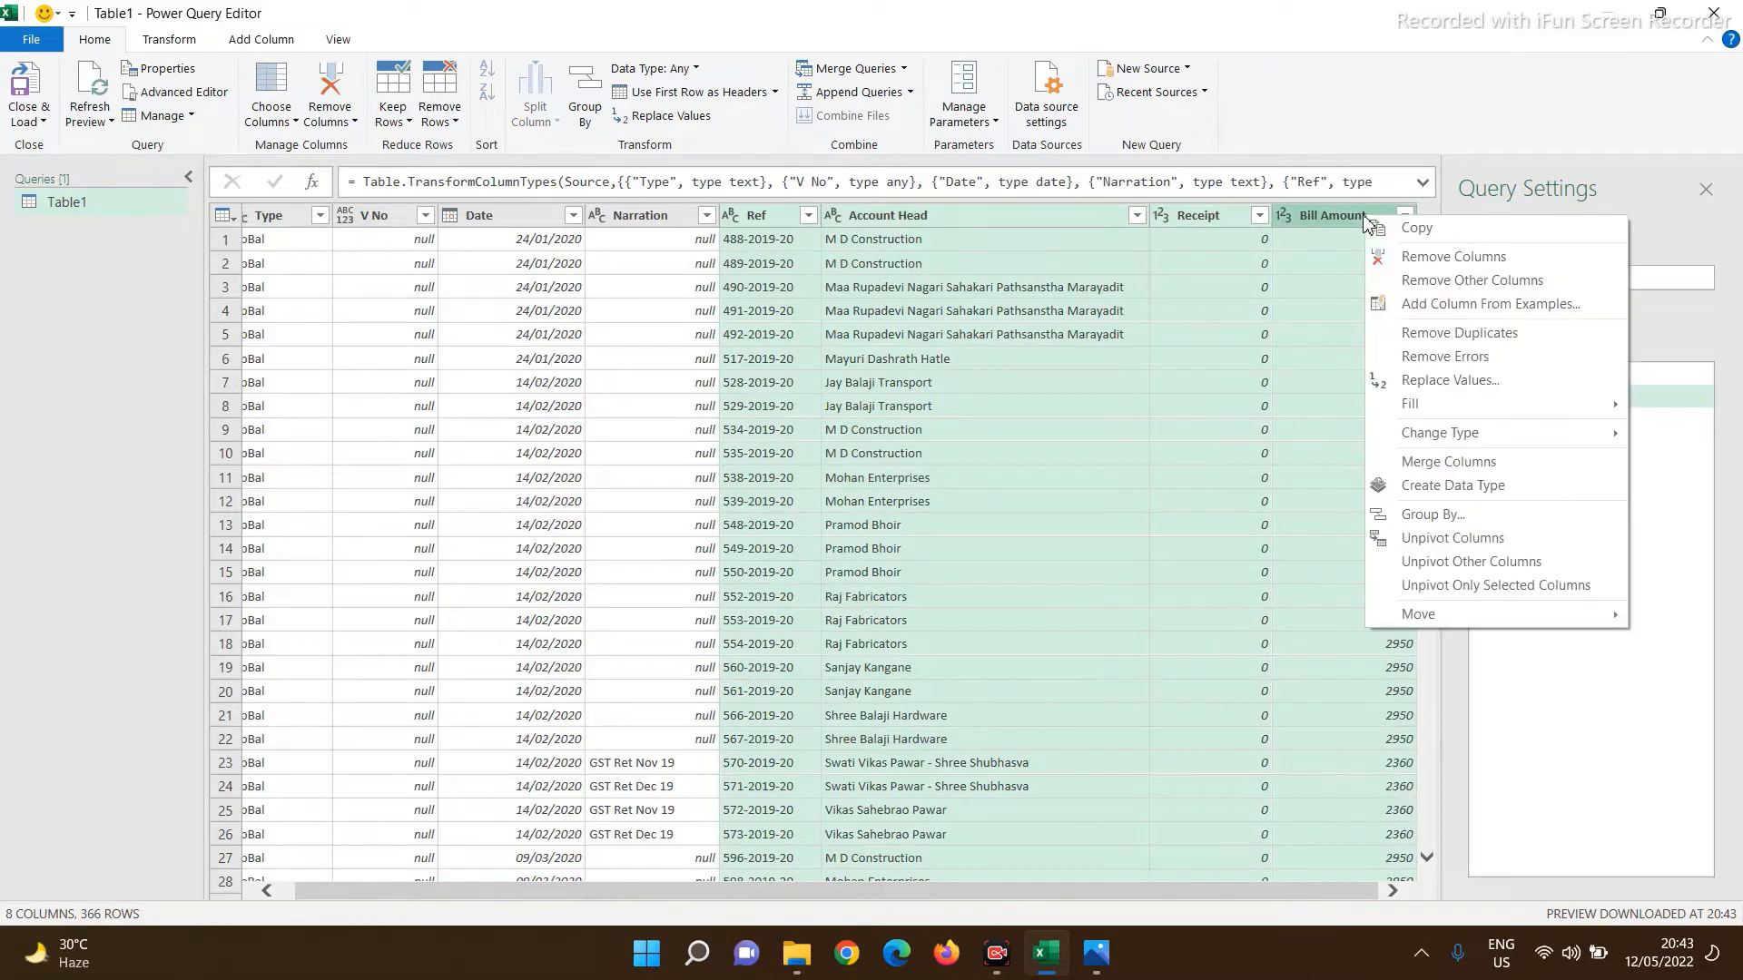
left_click(1399, 281)
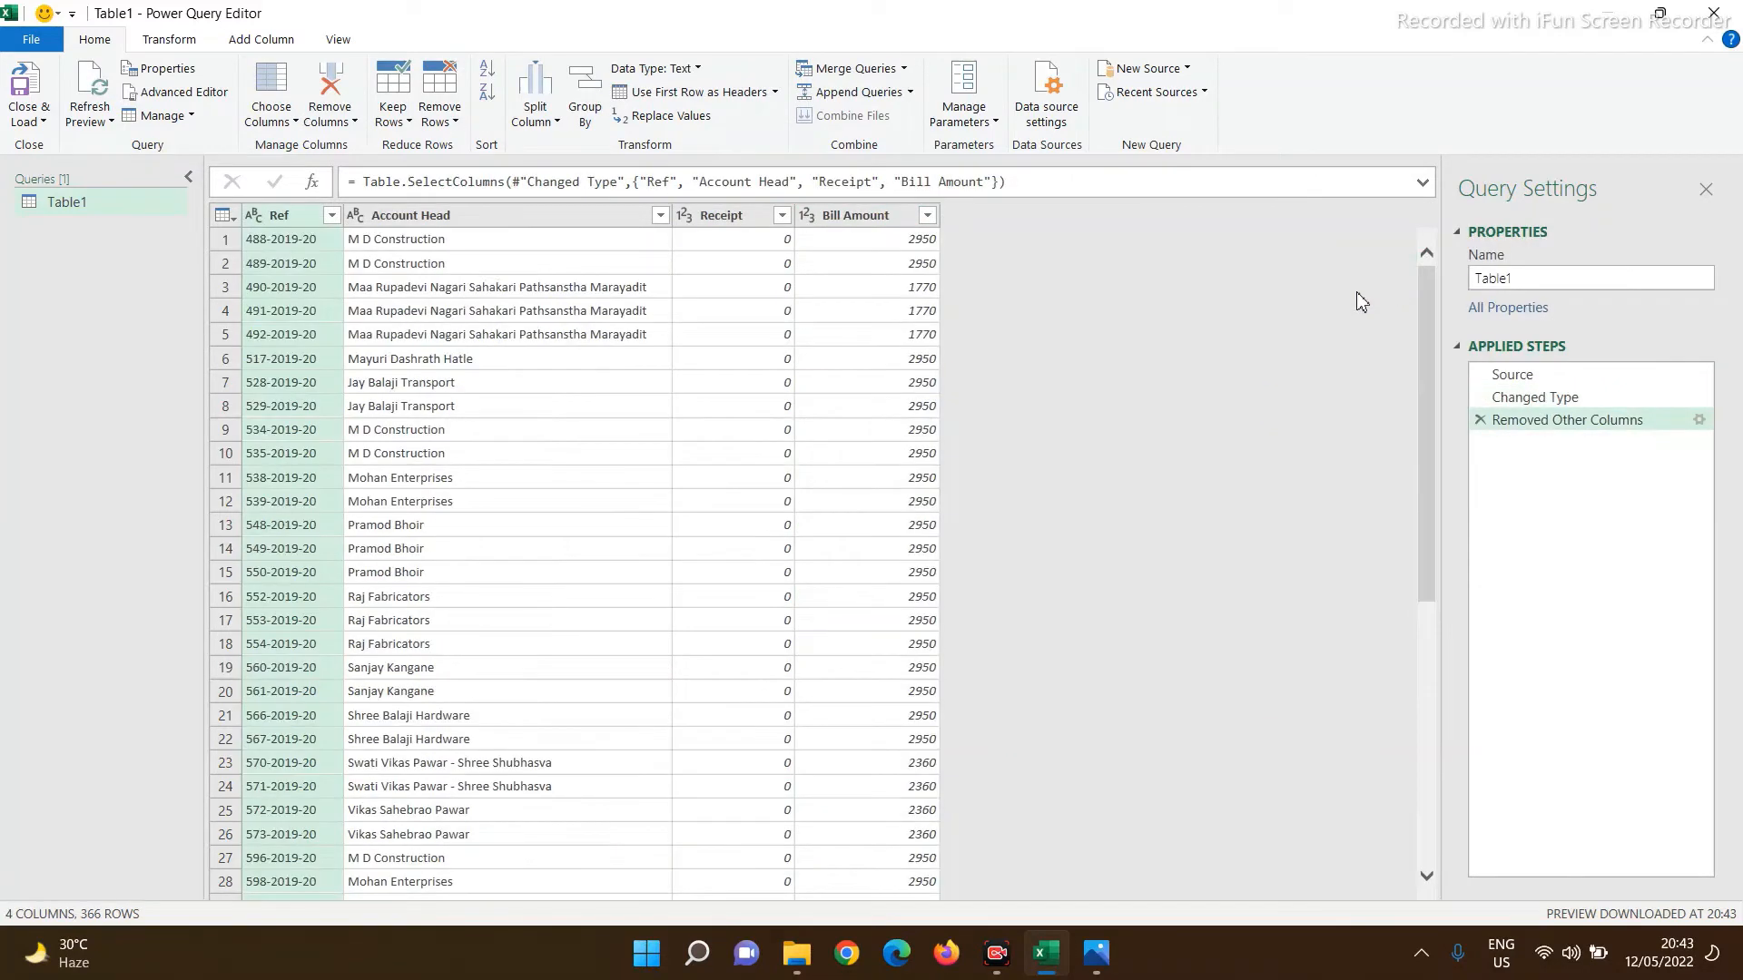
- Merge the Ref and Account Head columns into one column named Merged, using the custom separator "|"
left_click(400, 214)
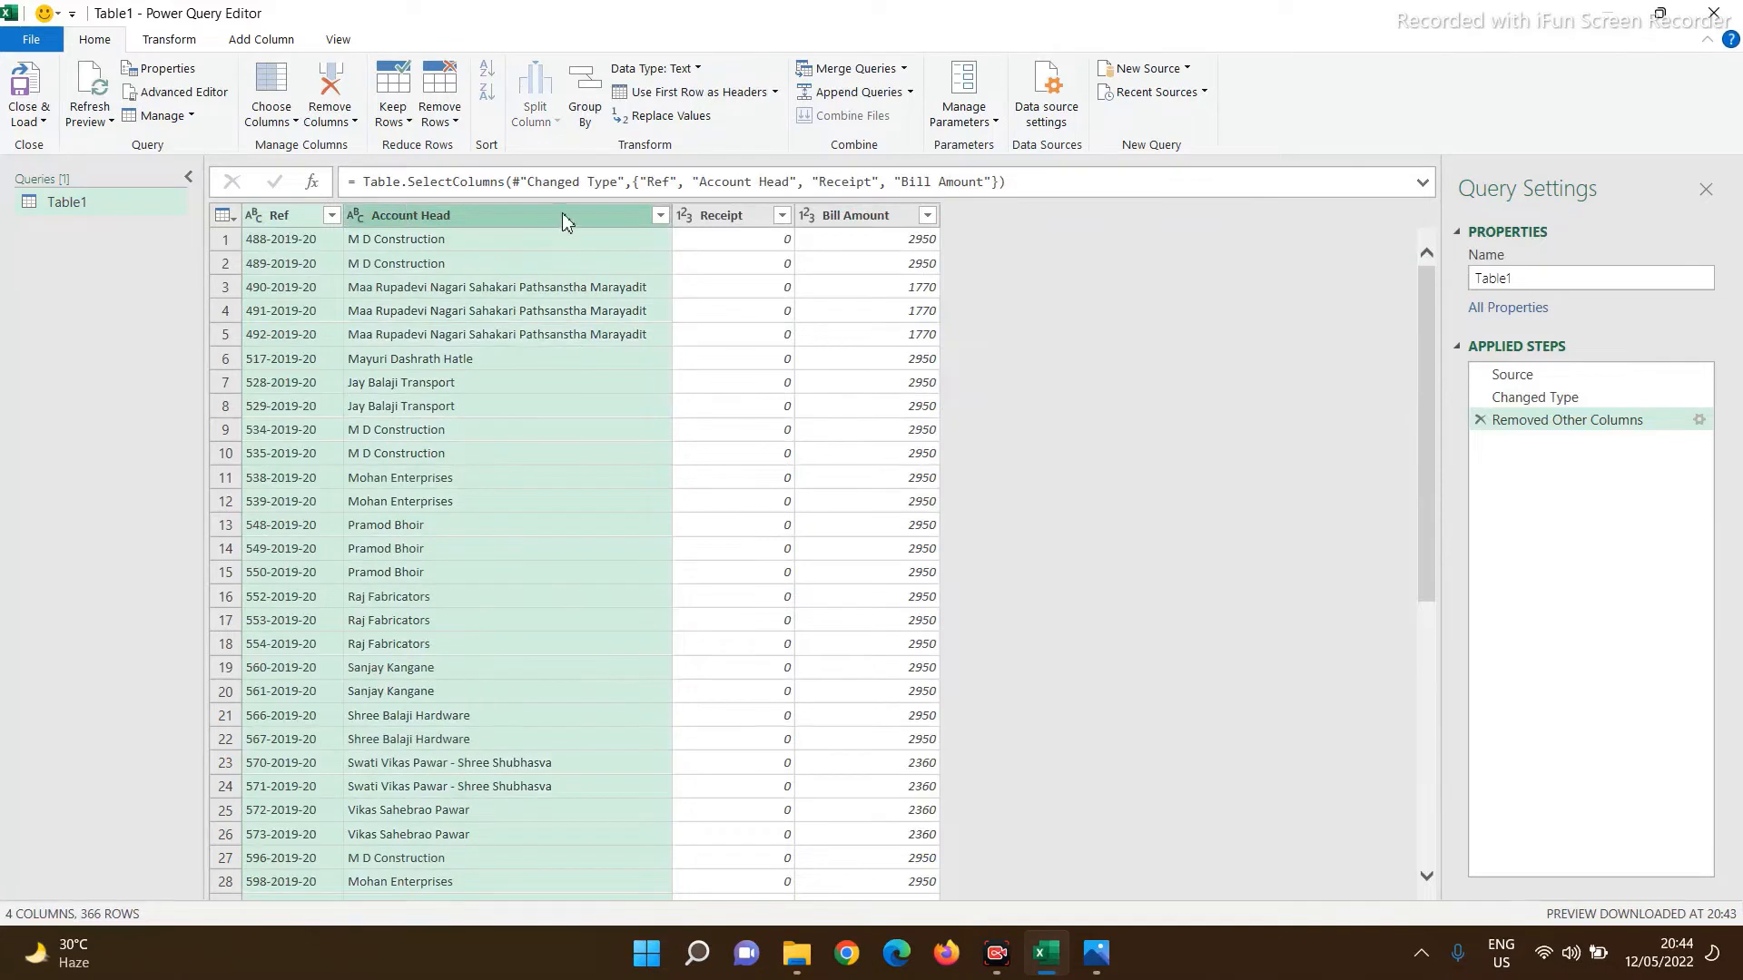
left_click(169, 39)
left_click(771, 70)
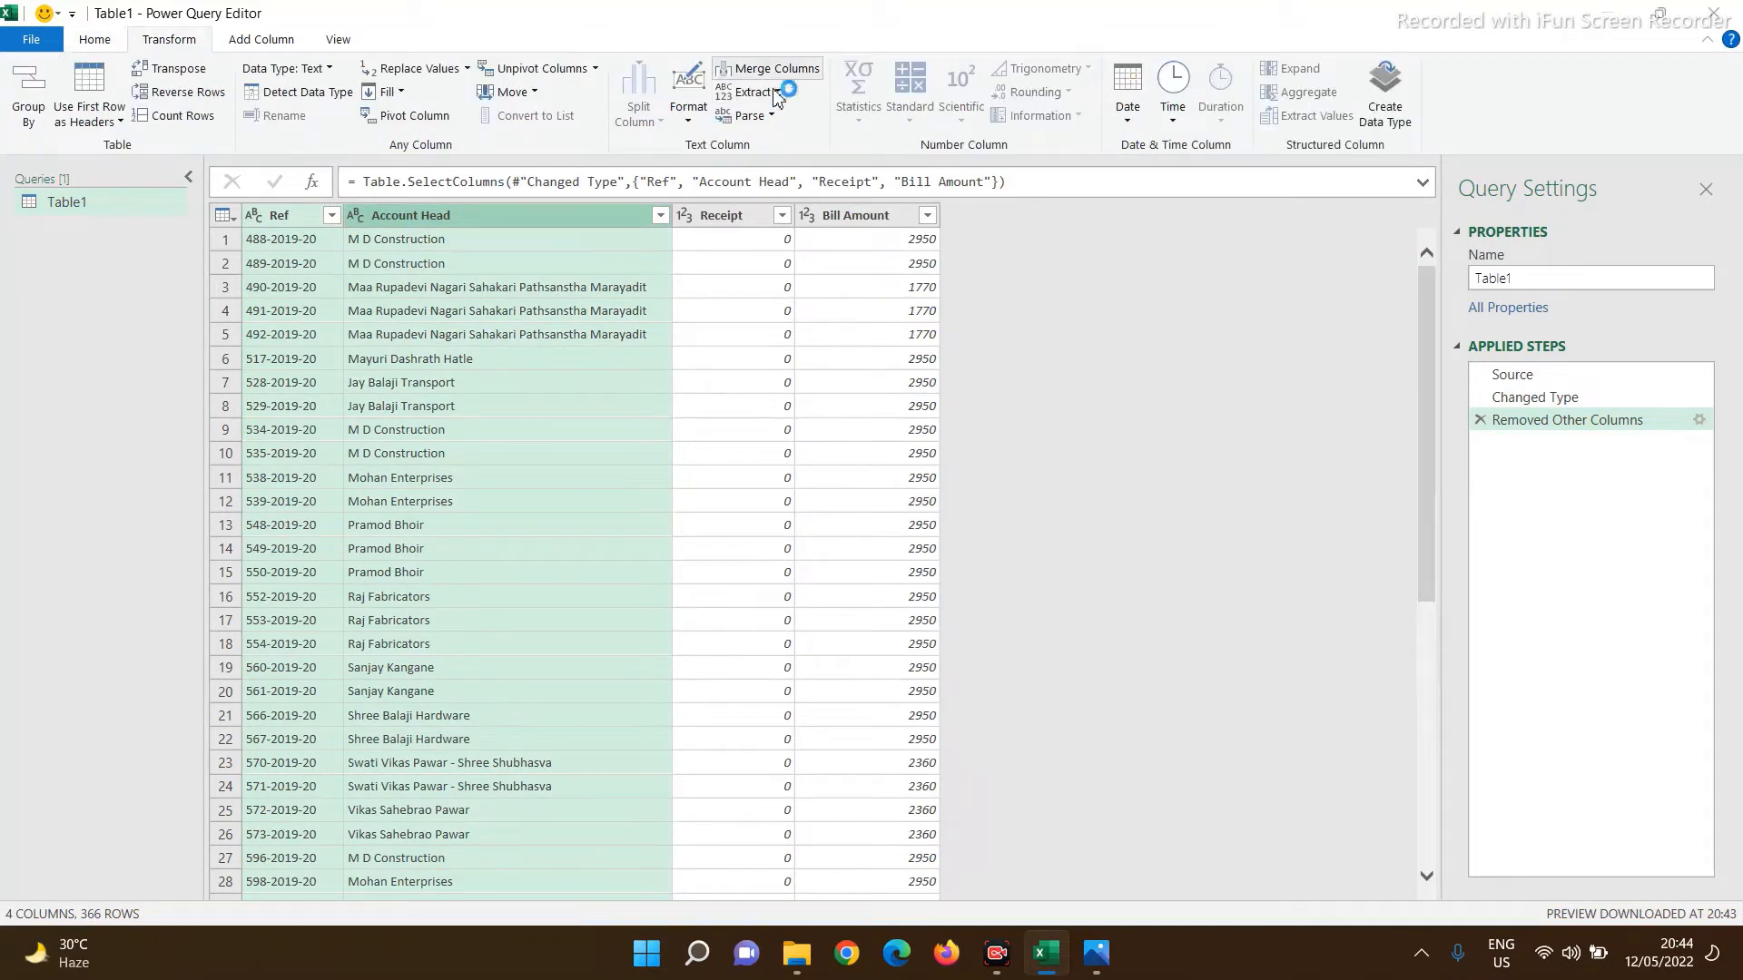
left_click(557, 458)
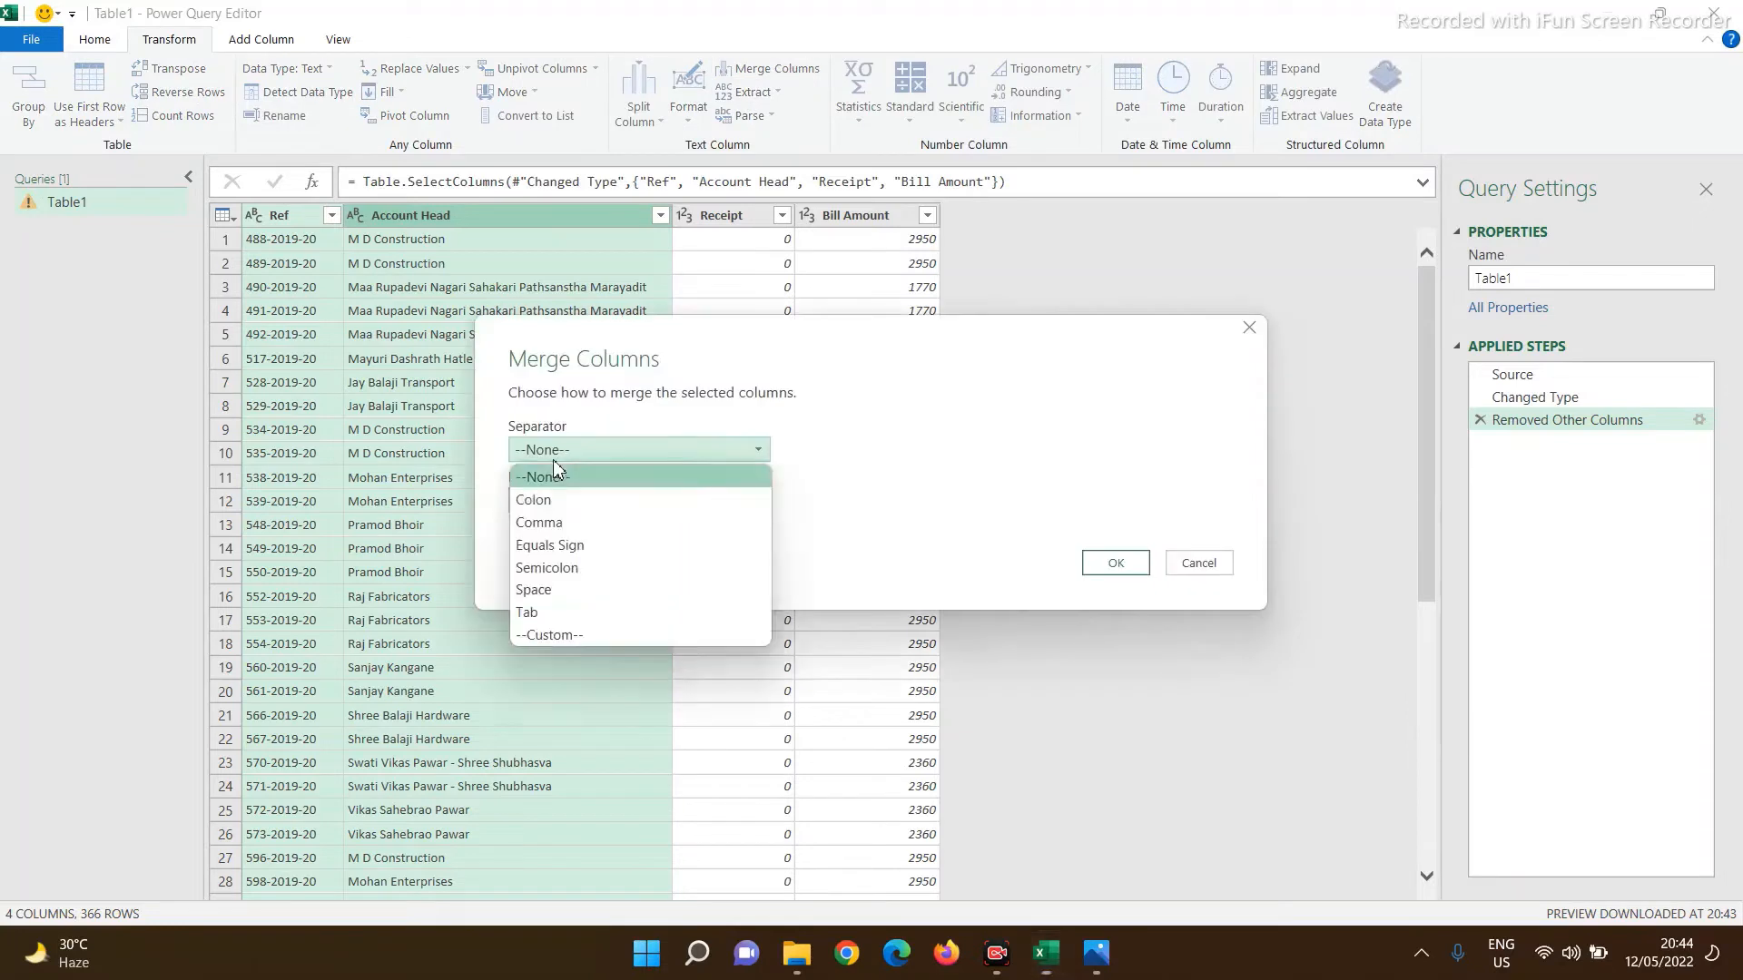
left_click(565, 633)
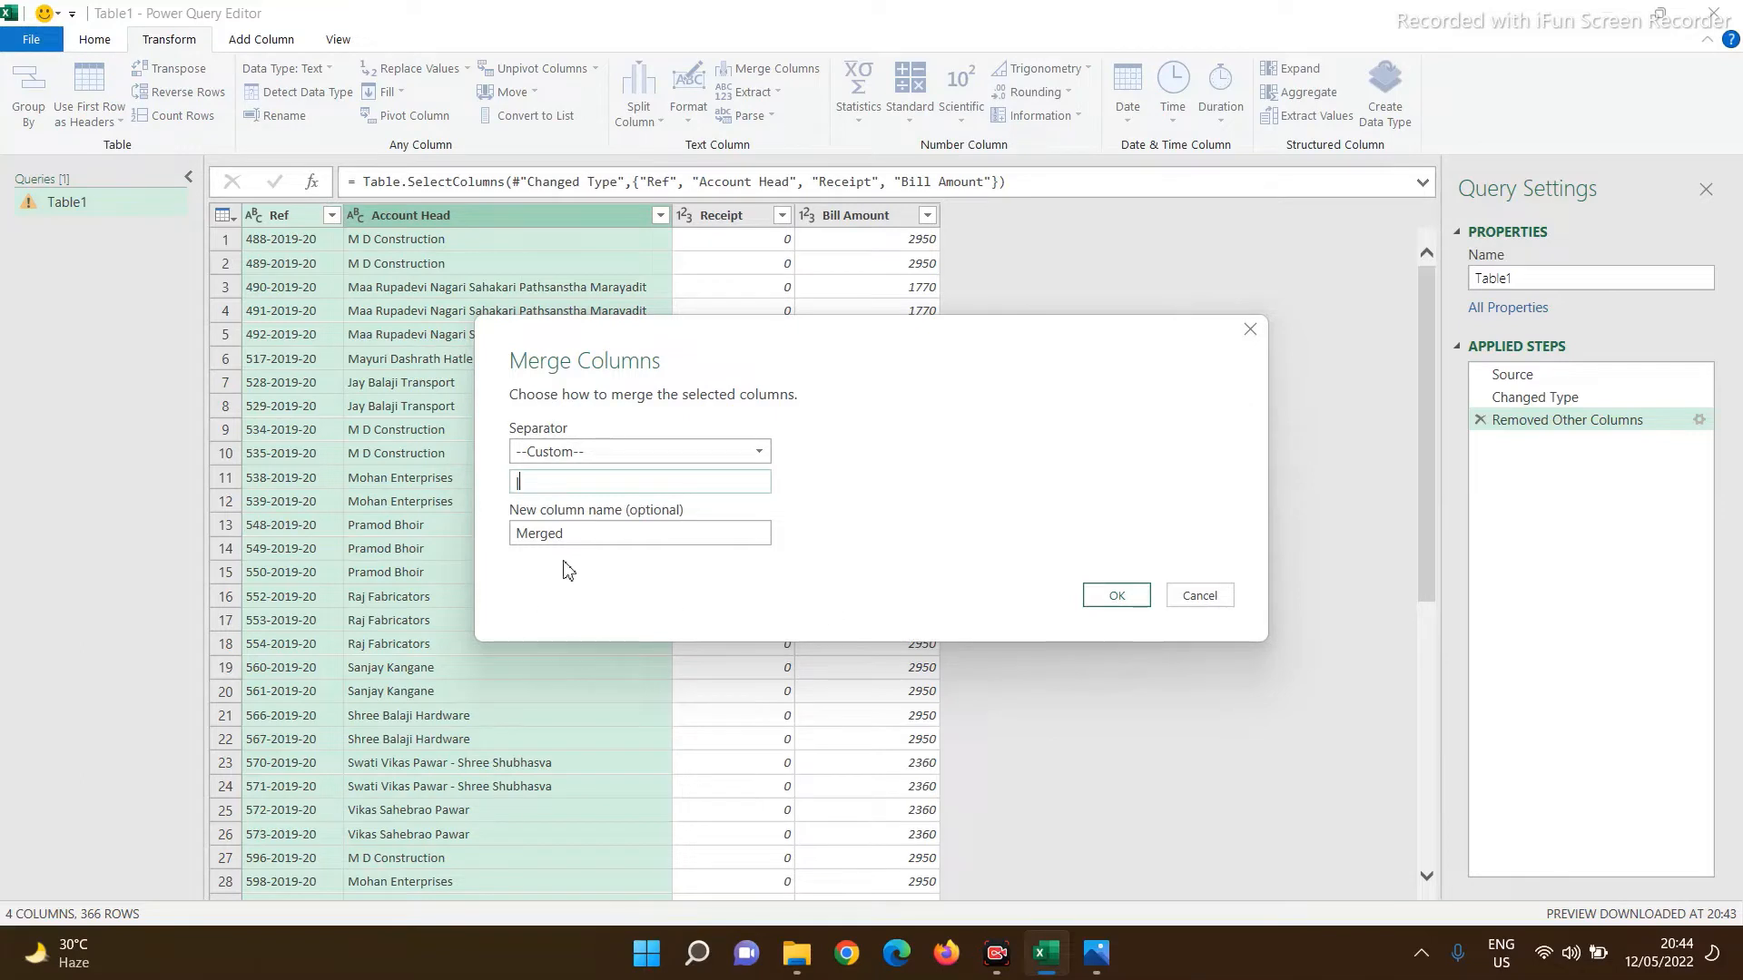
left_click(1118, 595)
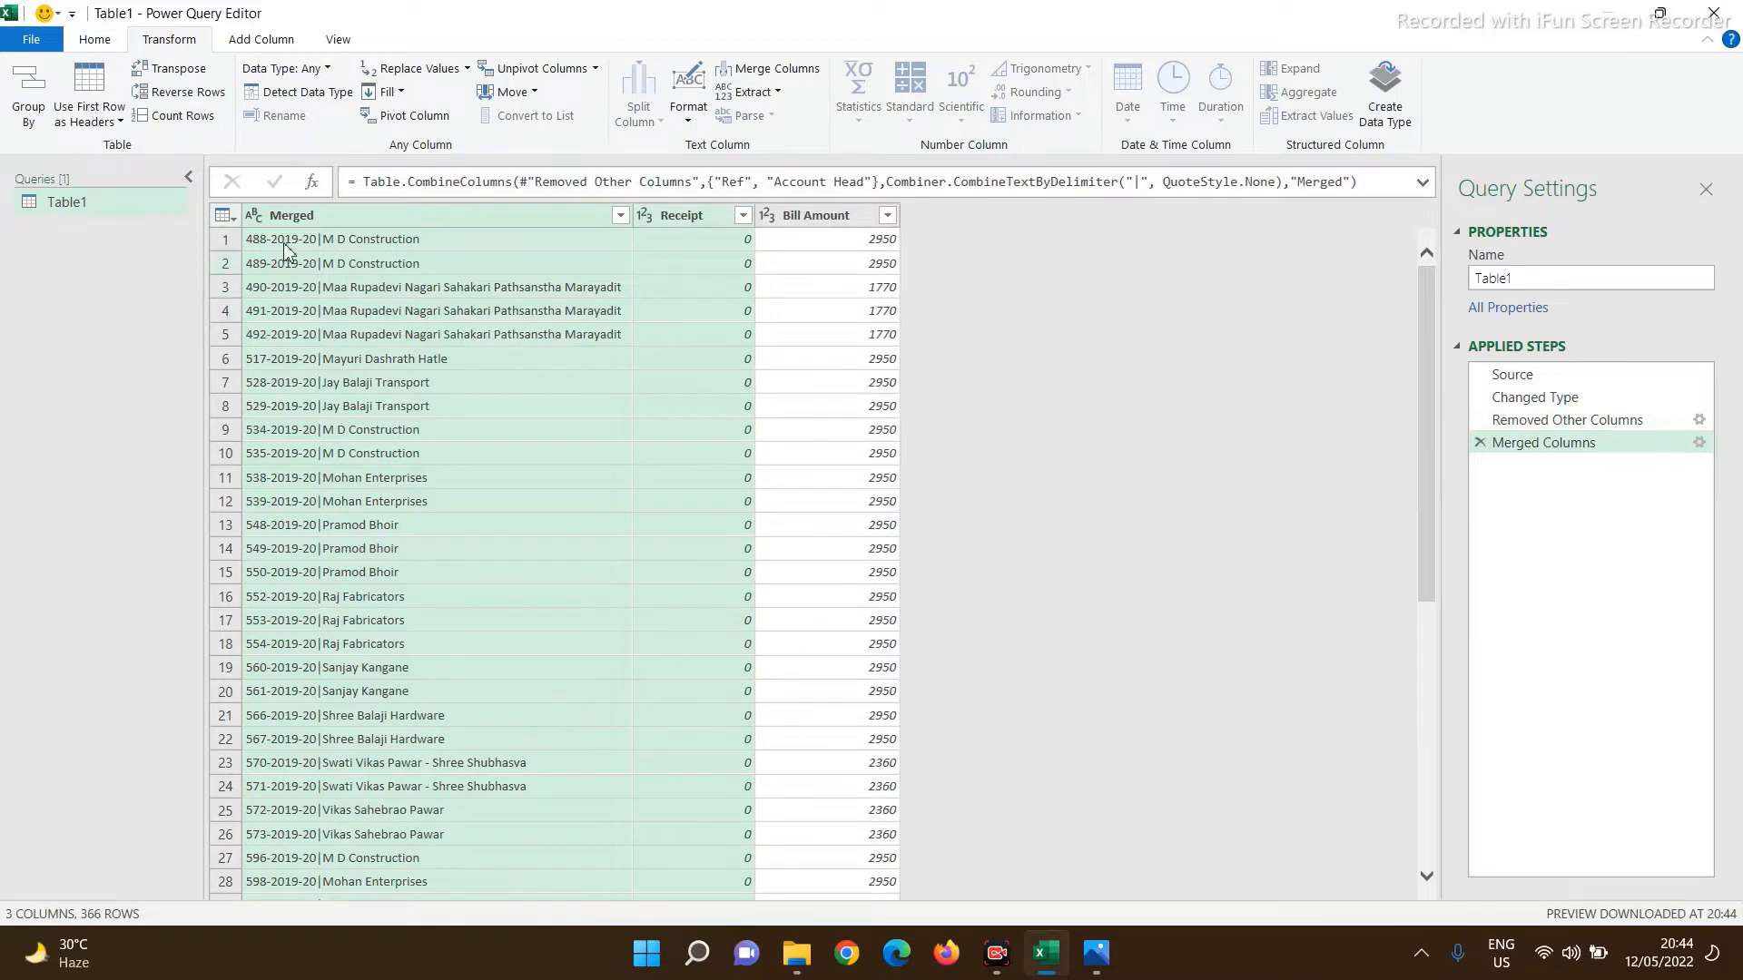
- Set up an advanced Group By on the Merged column with two aggregations named Bill Amount and Receipt
left_click(317, 218)
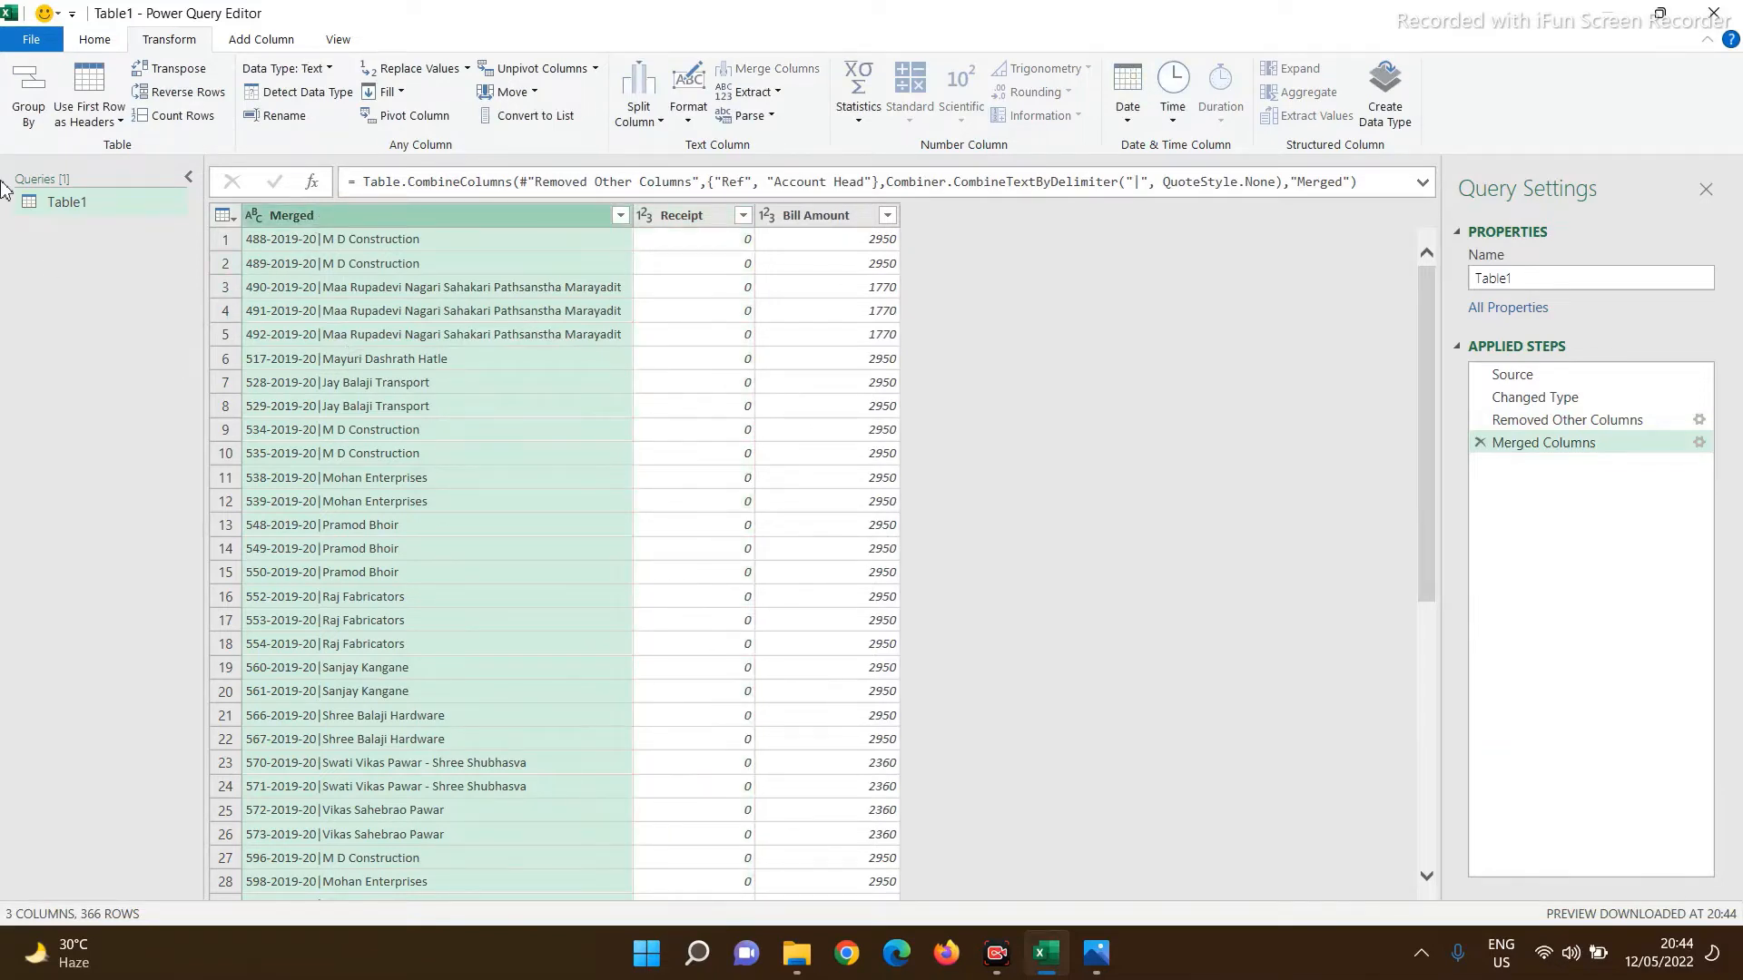
left_click(28, 93)
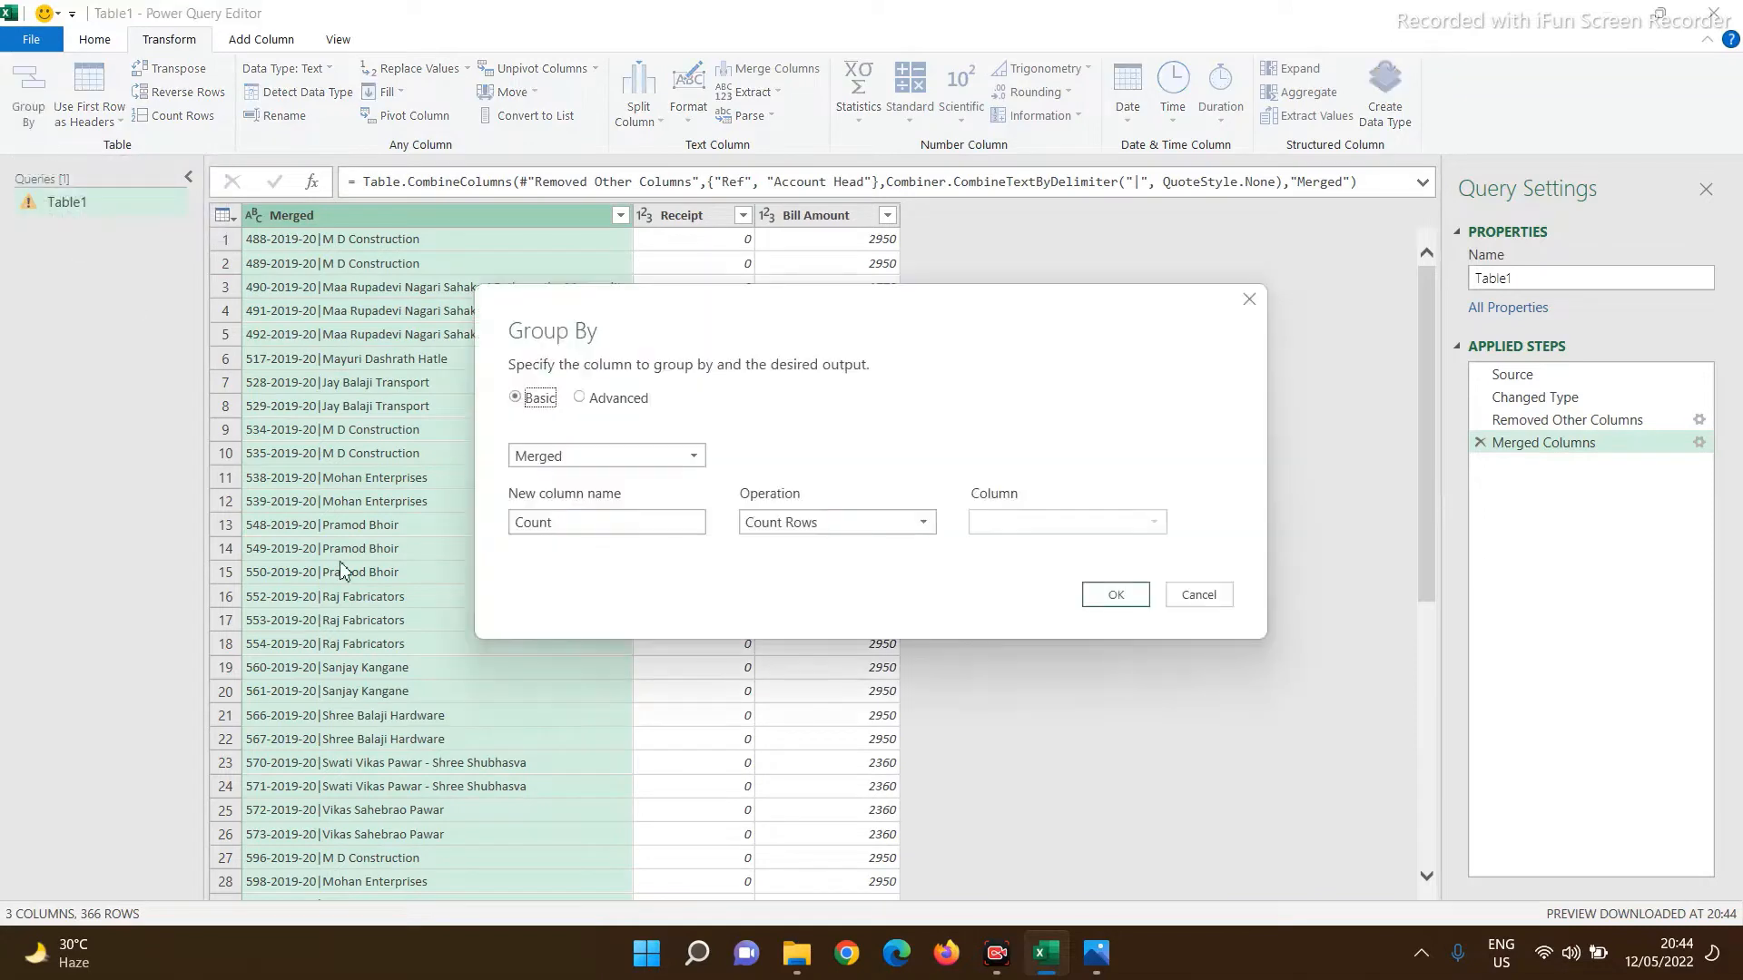
left_click(584, 400)
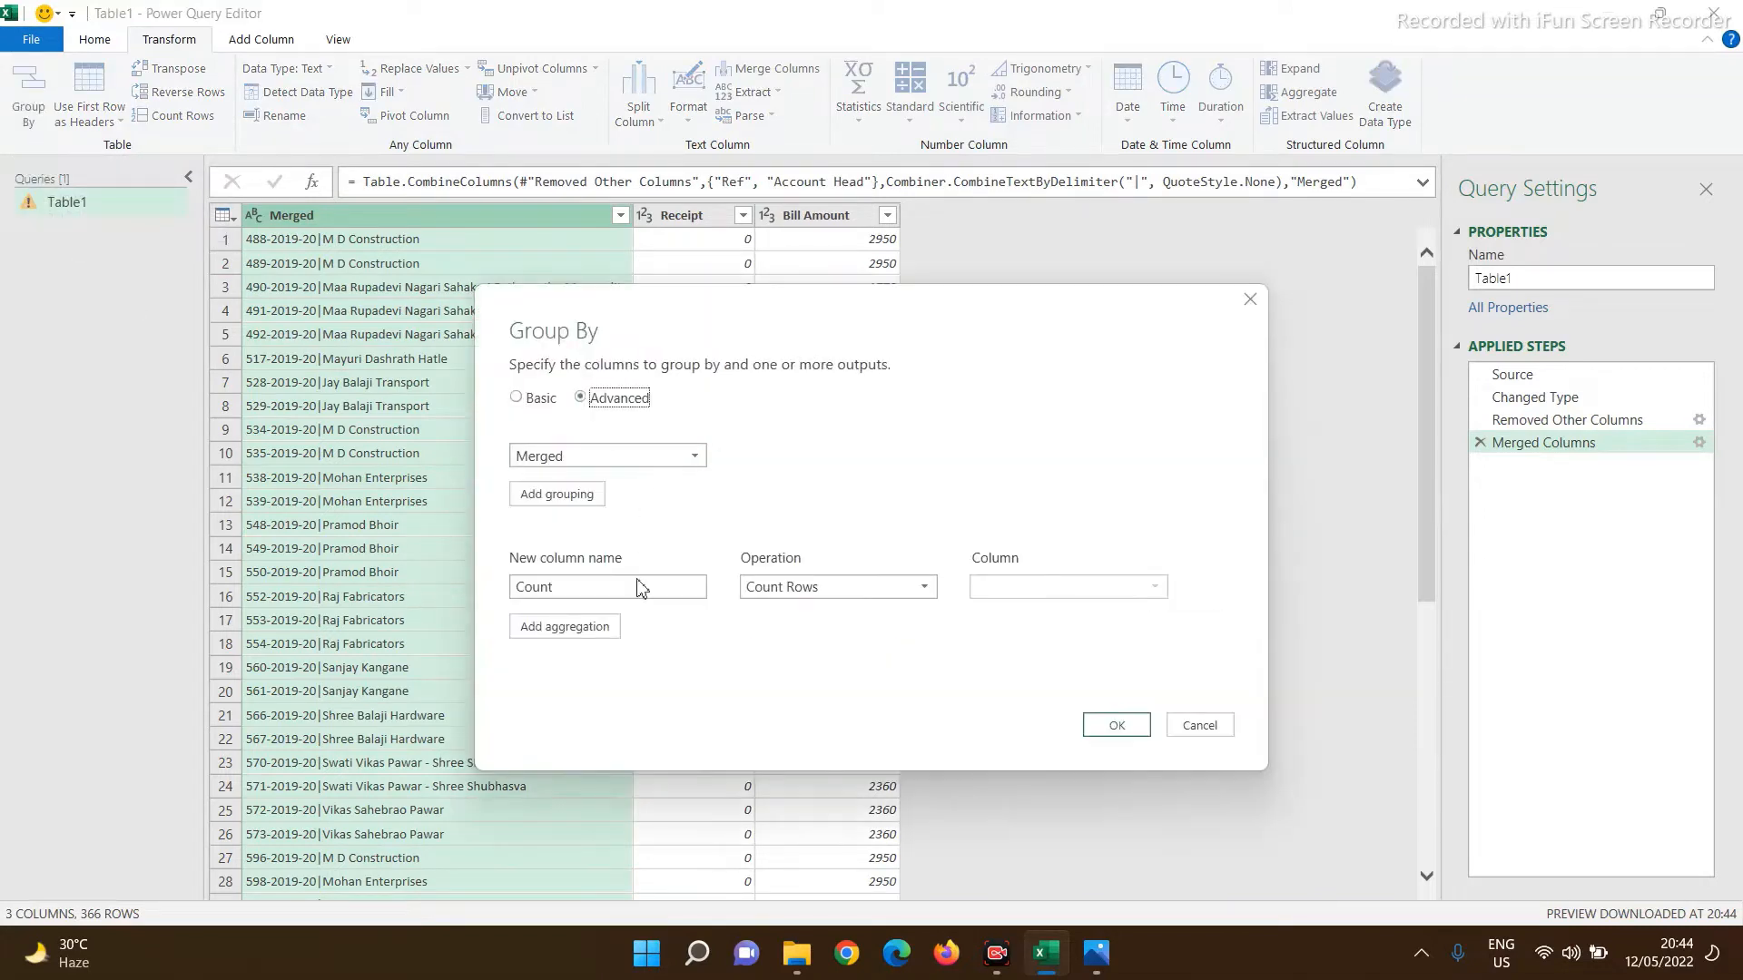
double_click(582, 588)
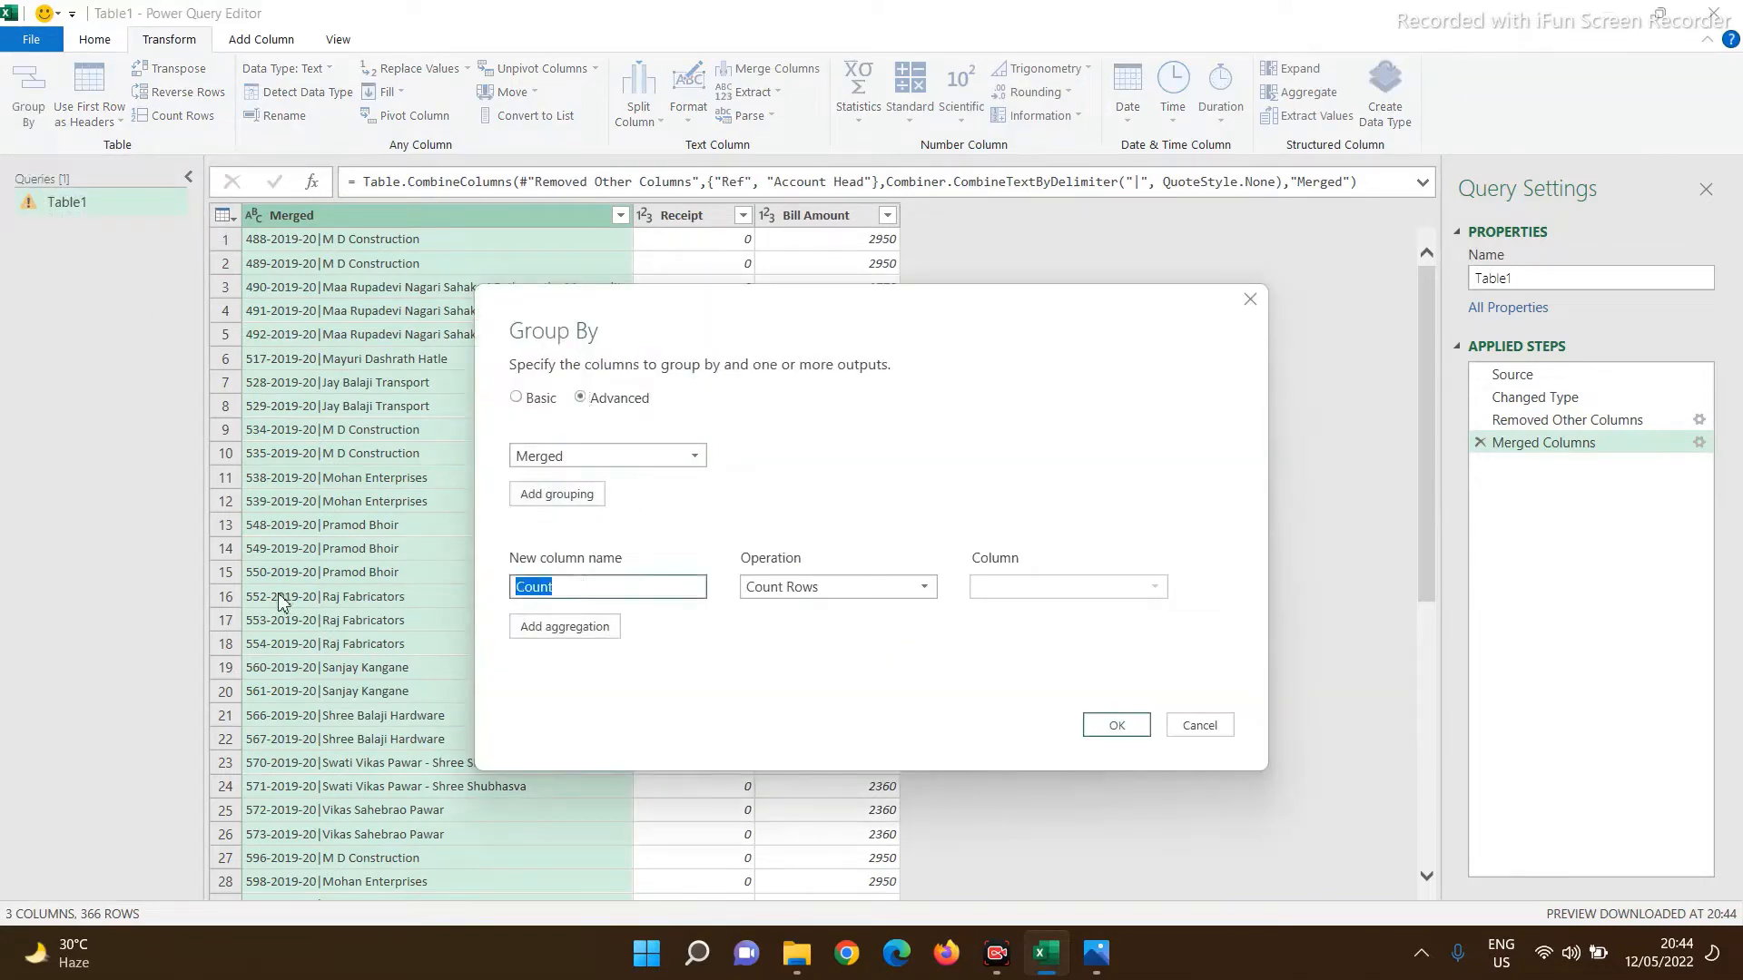
type("Bill Am")
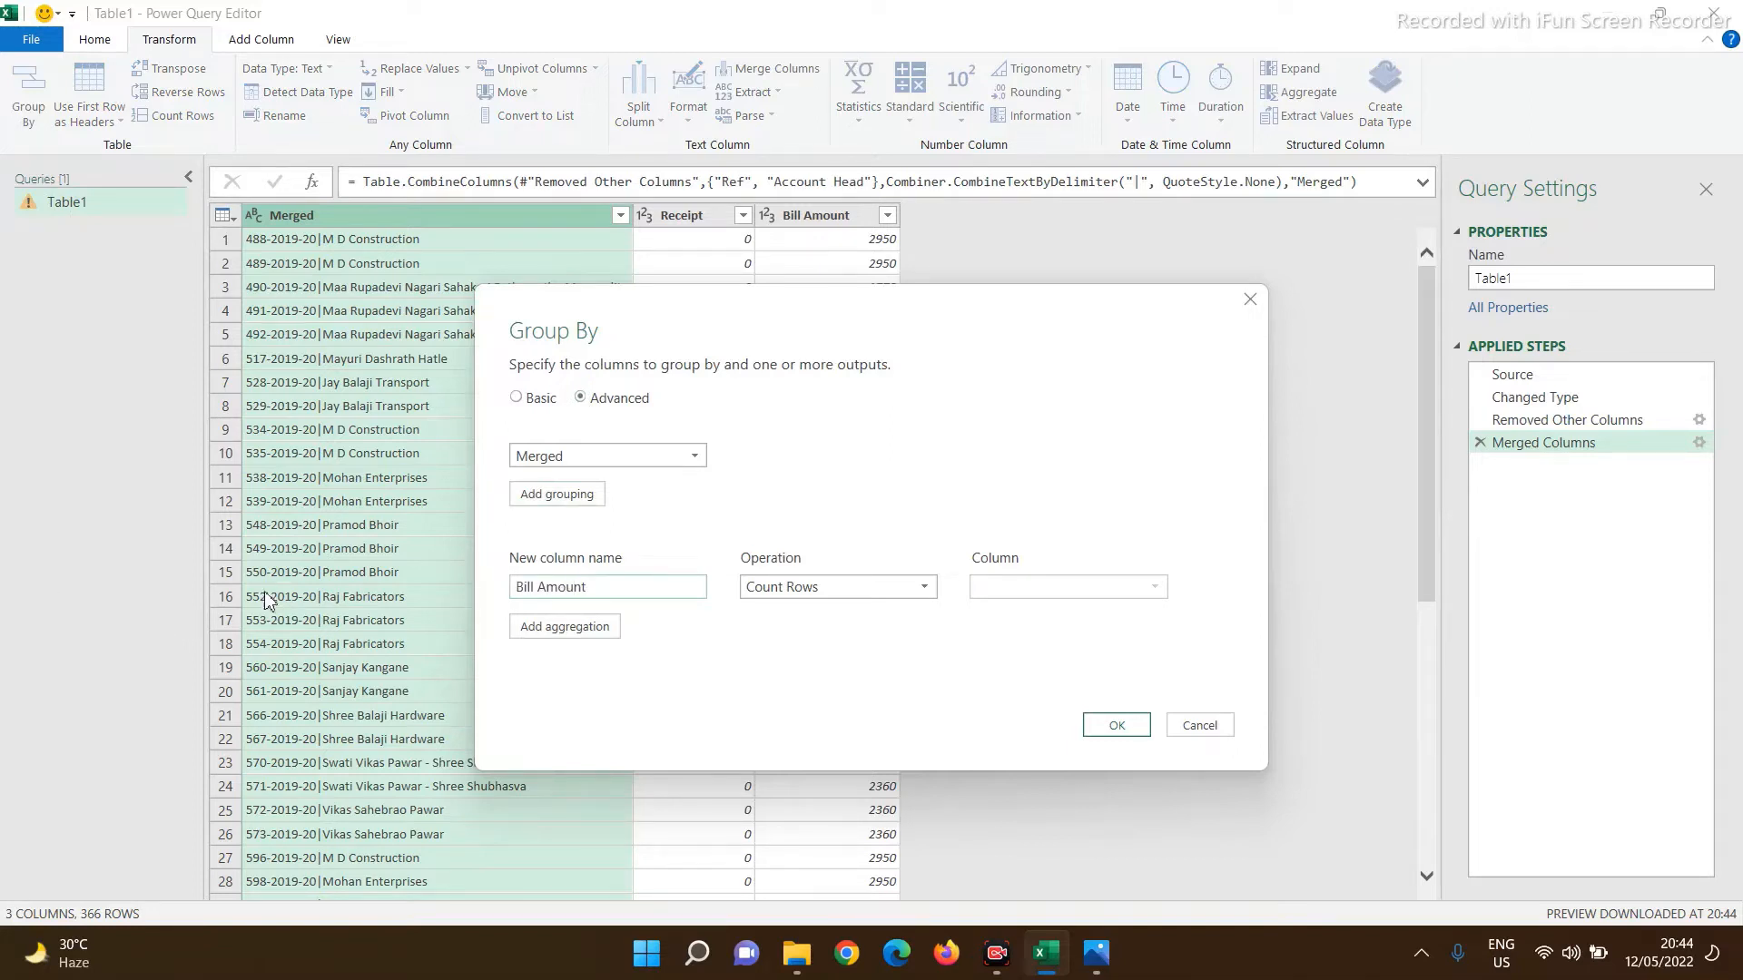
left_click(529, 631)
left_click(529, 623)
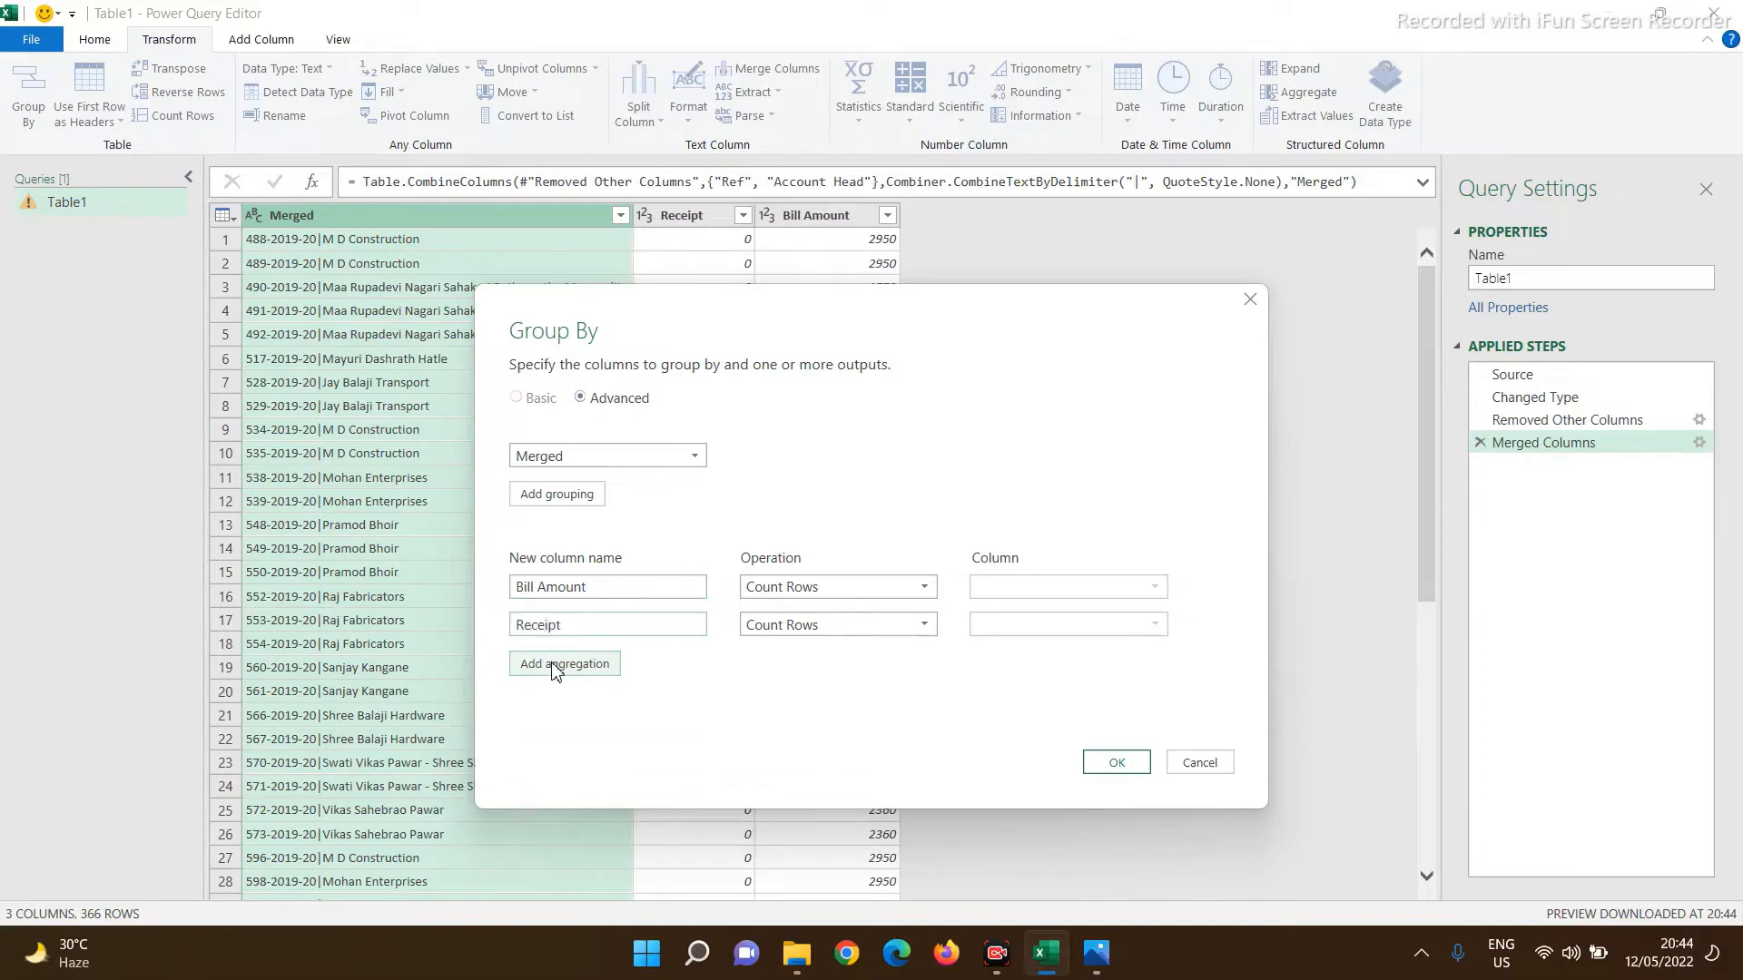
- Make the two aggregations sum the Bill Amount and Receipt columns respectively, and apply the grouping
left_click(790, 590)
left_click(783, 605)
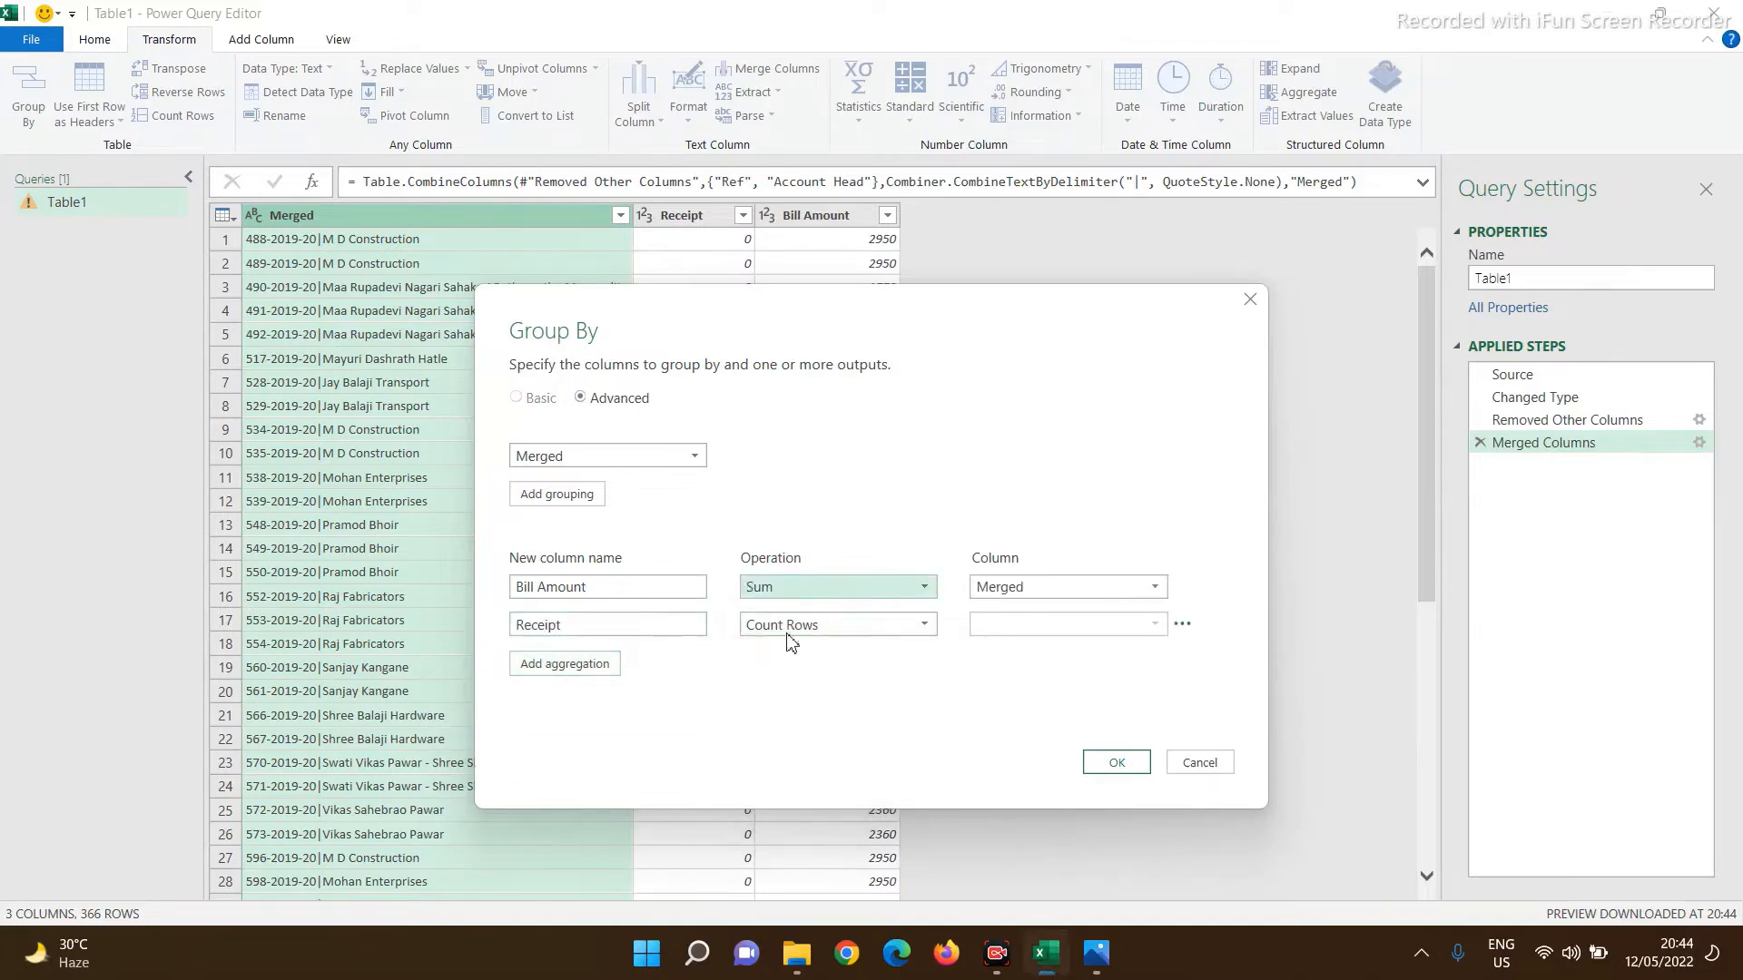
left_click(788, 636)
left_click(792, 655)
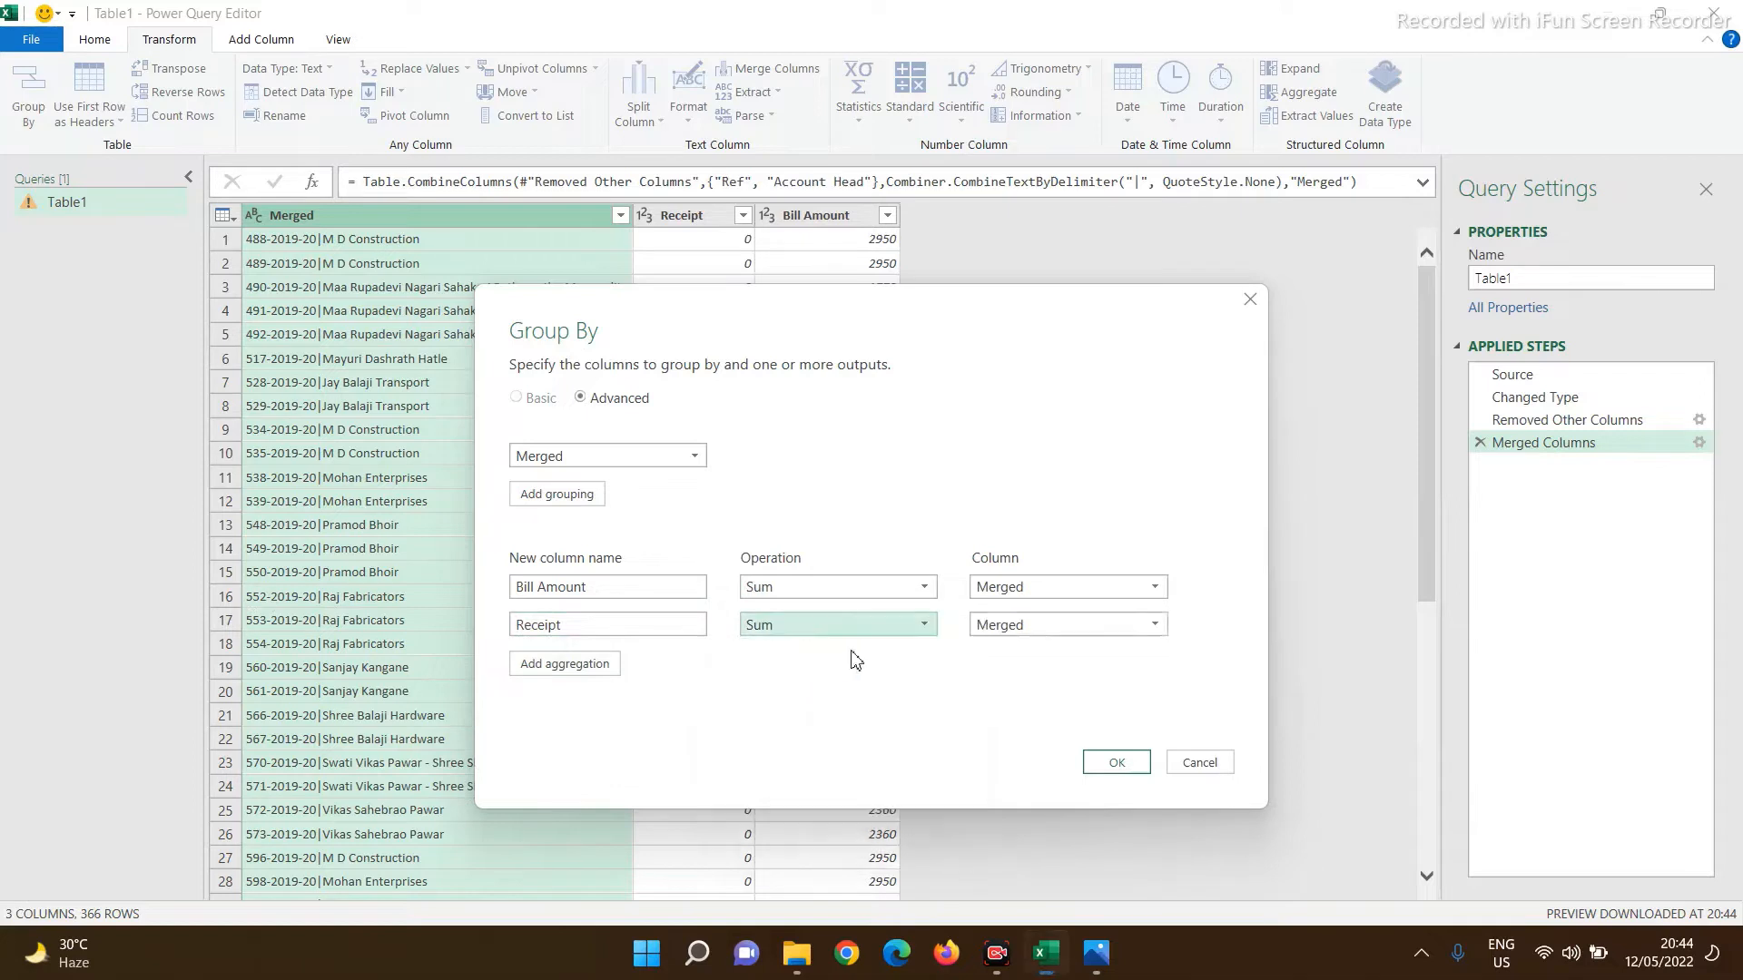
left_click(992, 596)
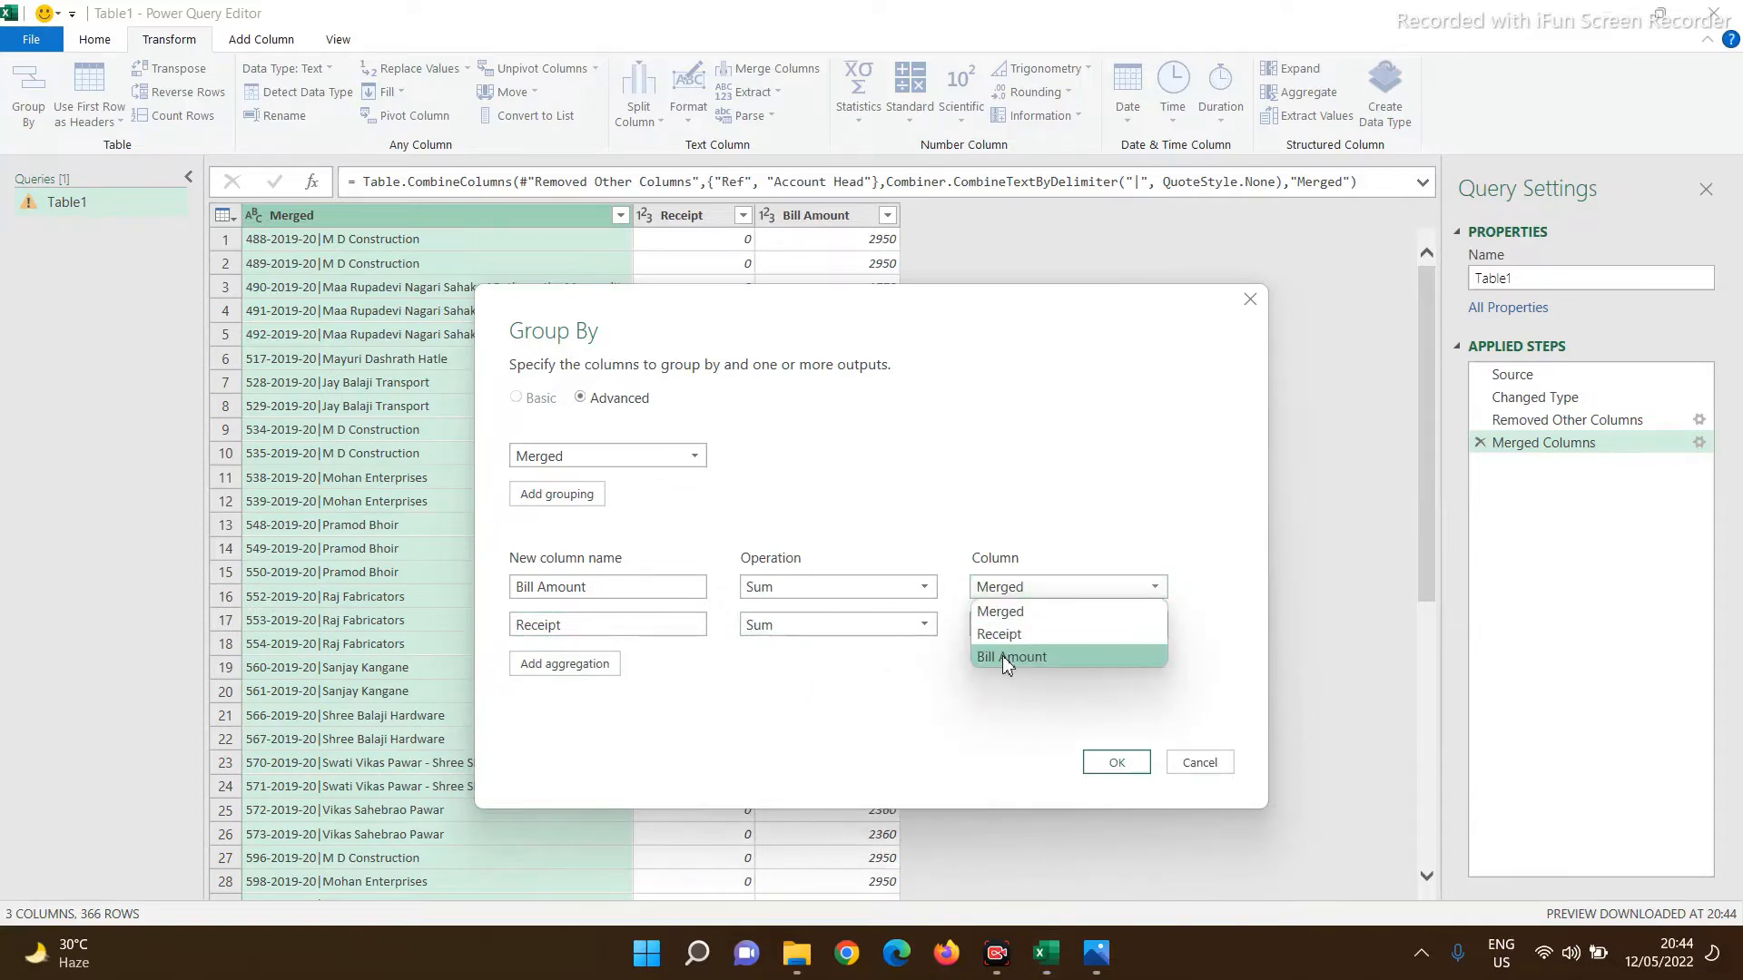
left_click(1002, 656)
left_click(1001, 628)
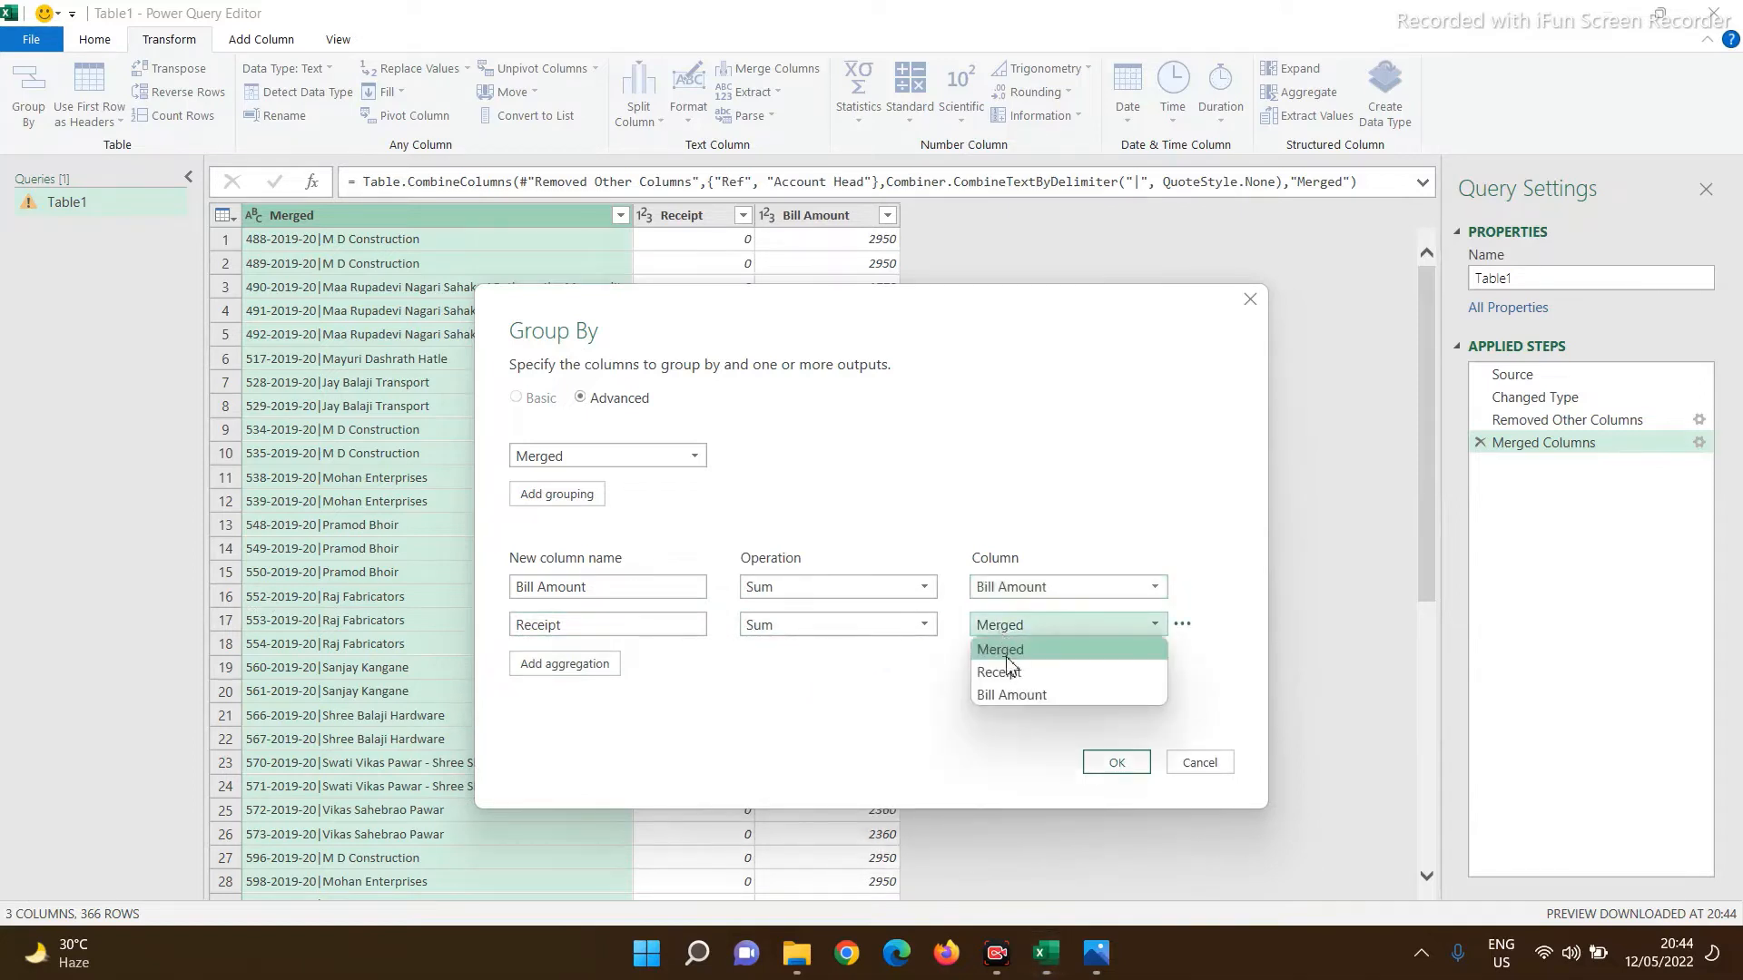
left_click(1010, 676)
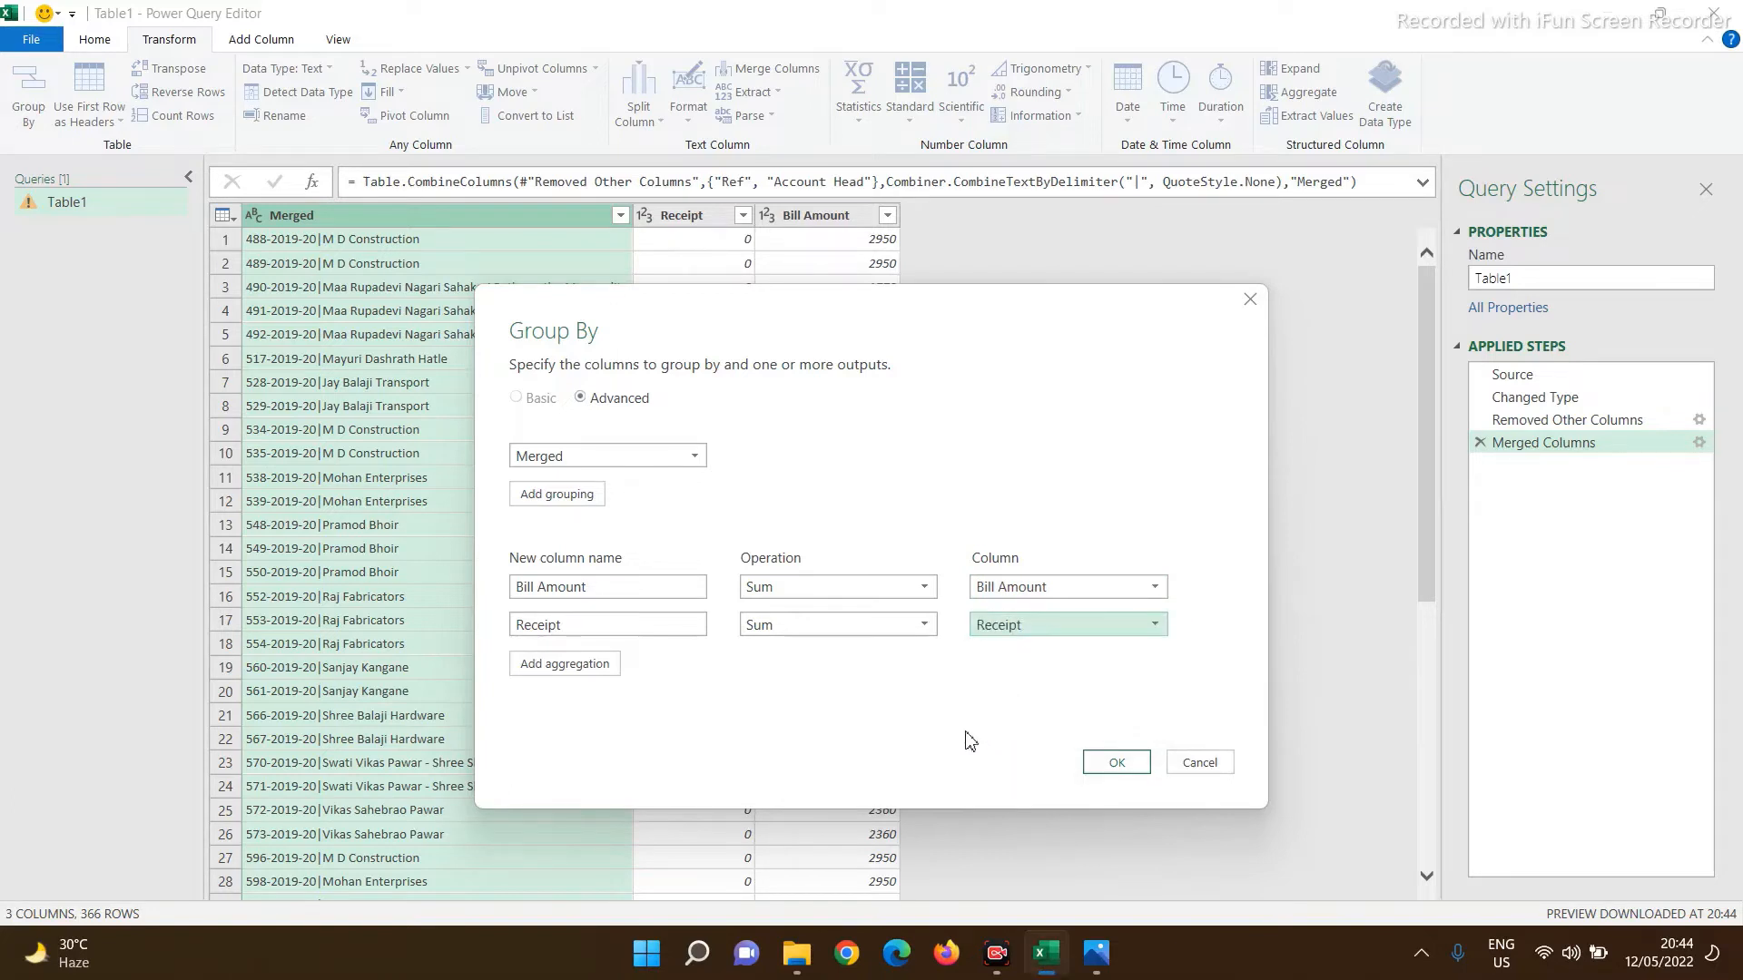
left_click(1116, 762)
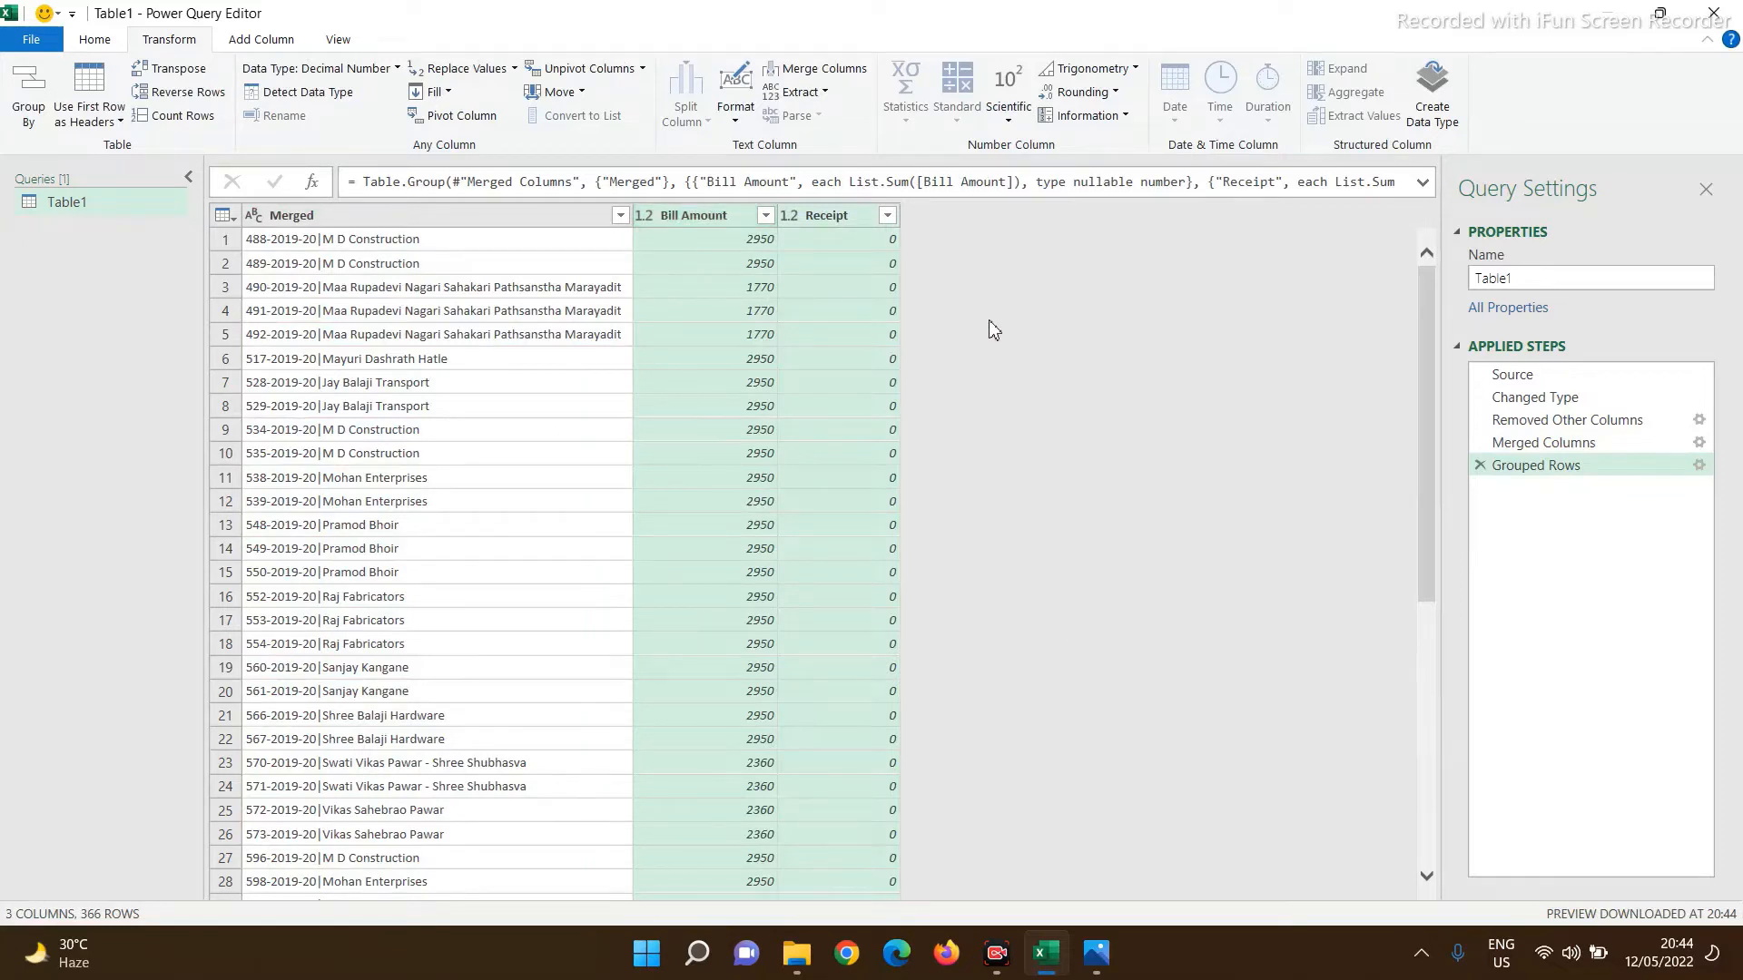
- Add a column that subtracts Receipt from Bill Amount
left_click(501, 453)
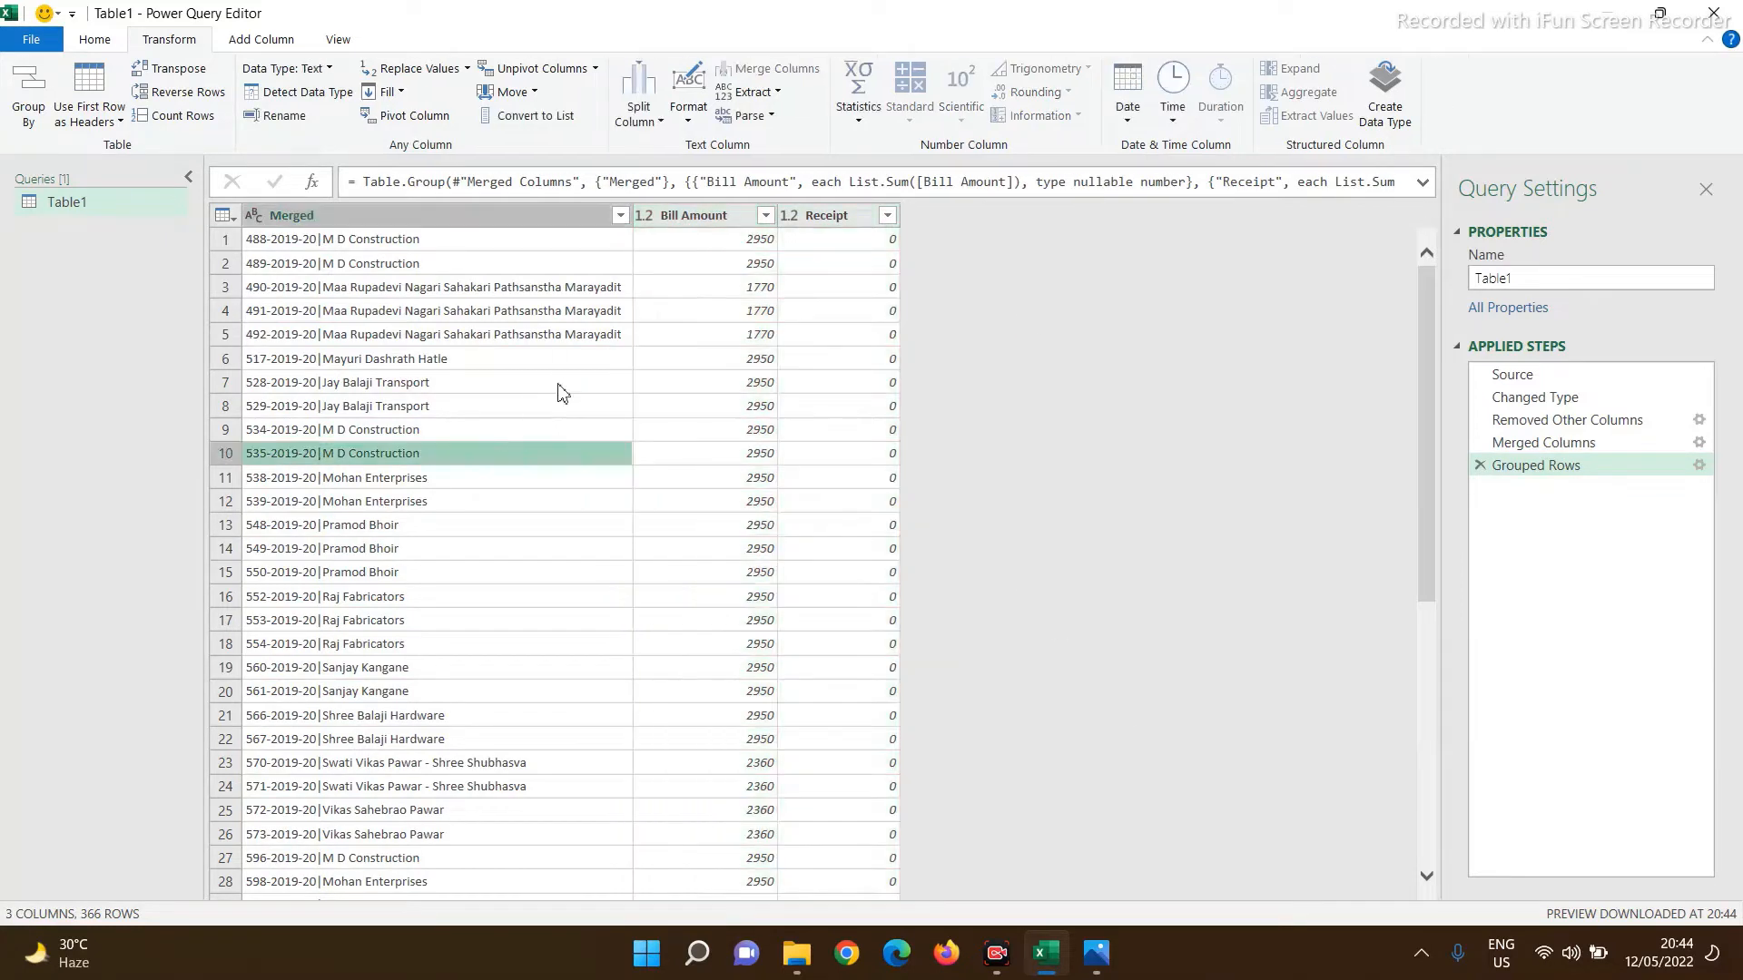
left_click(681, 215)
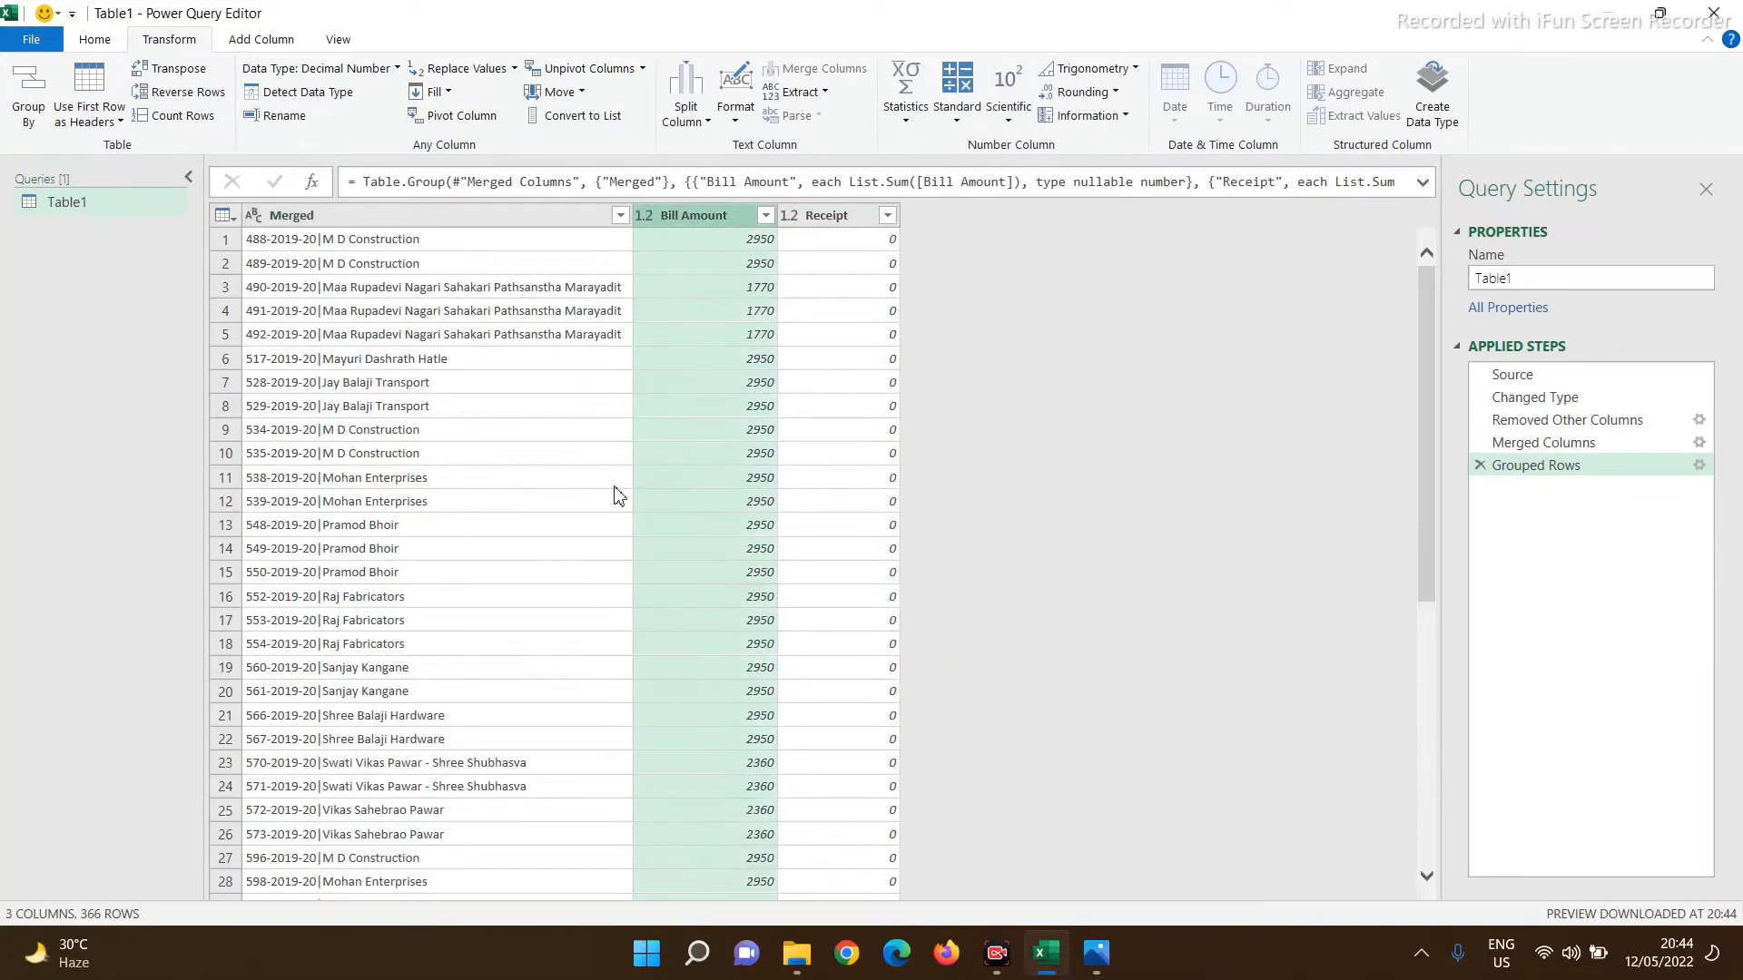
left_click(835, 218, "ctrl")
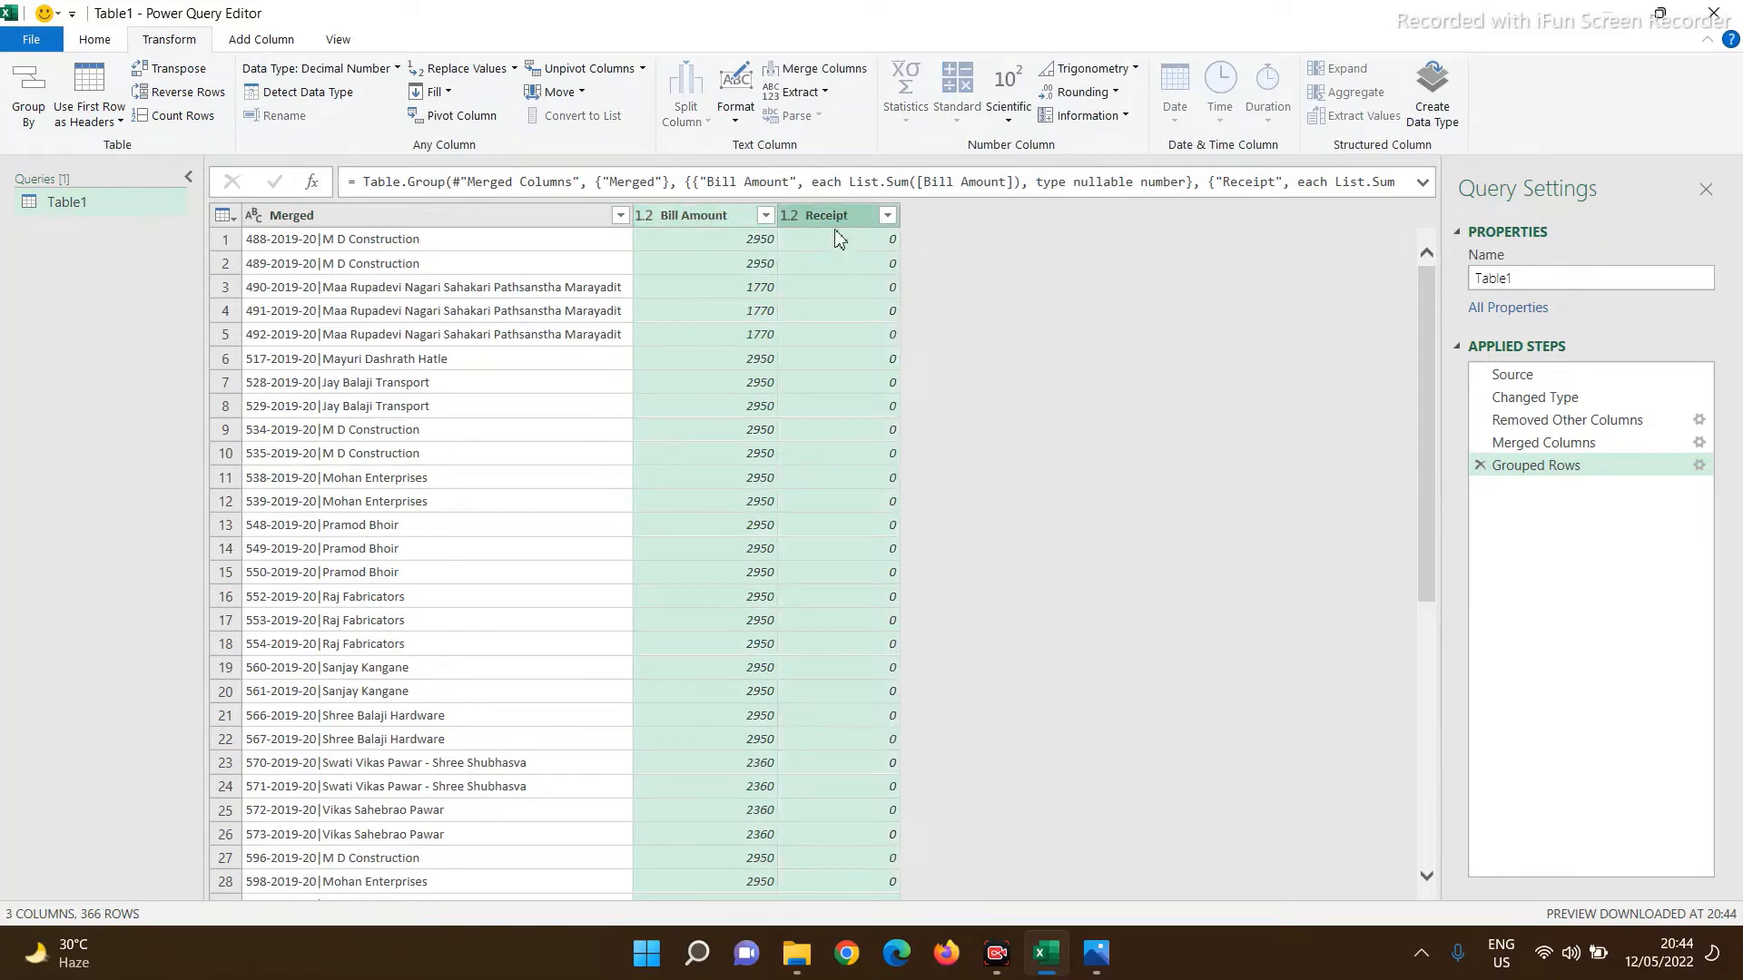
left_click(263, 40)
left_click(595, 104)
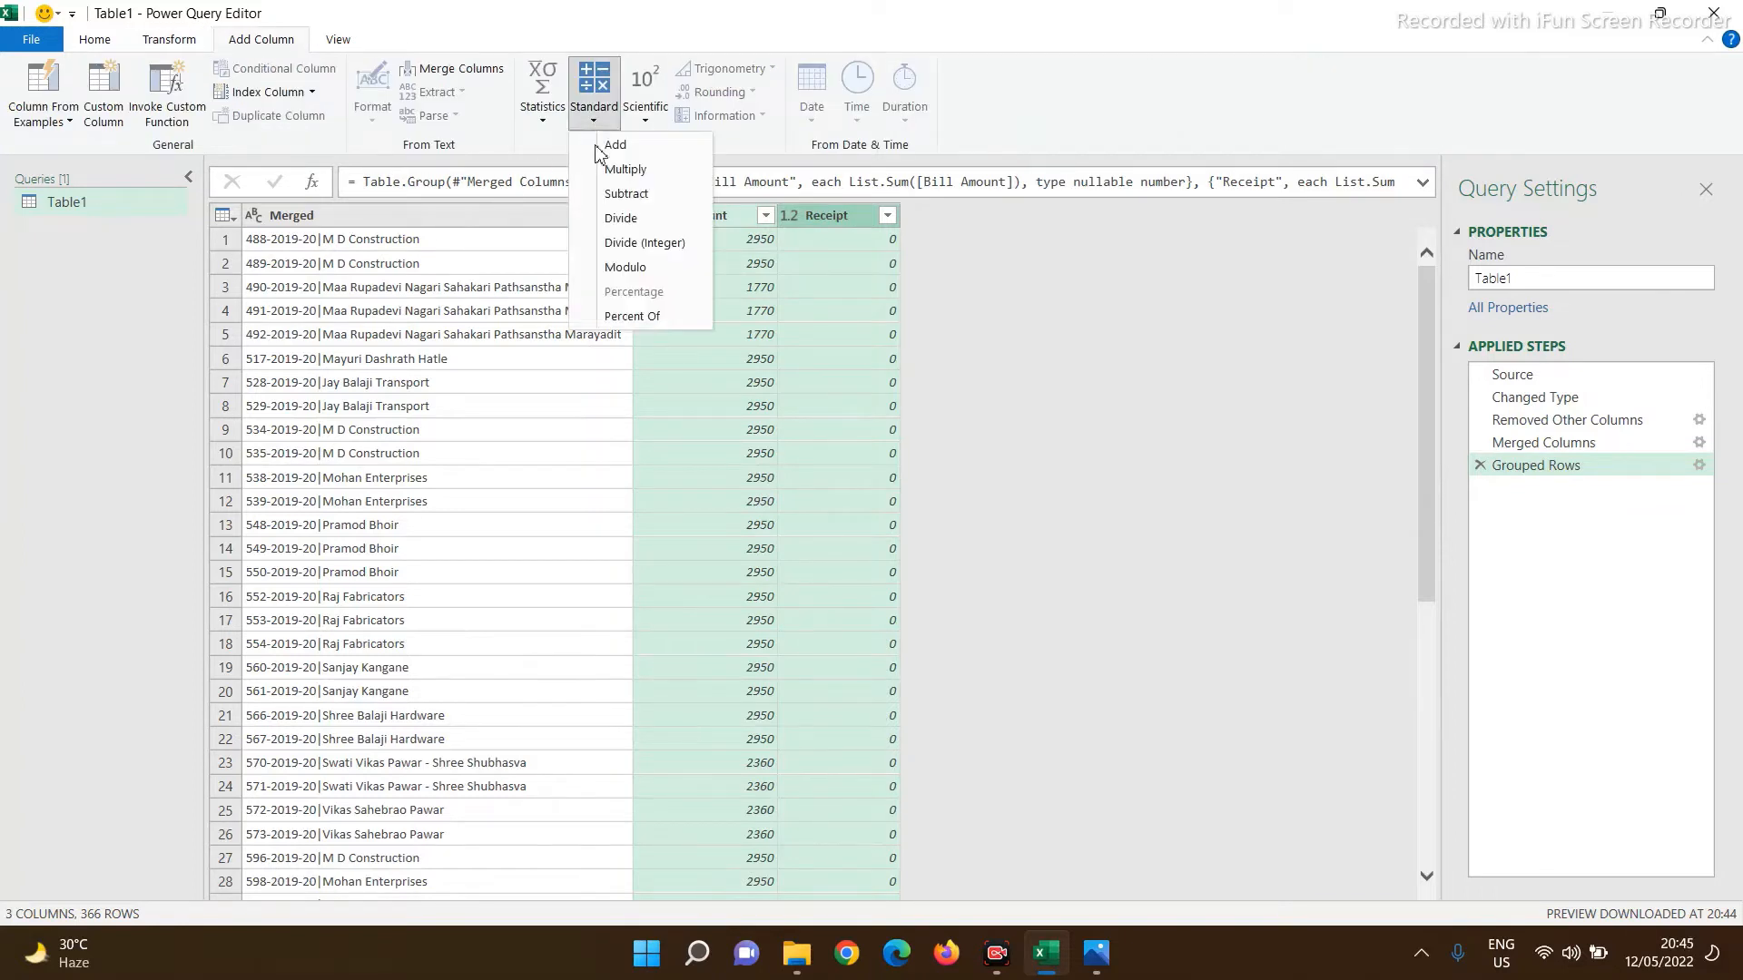
left_click(624, 194)
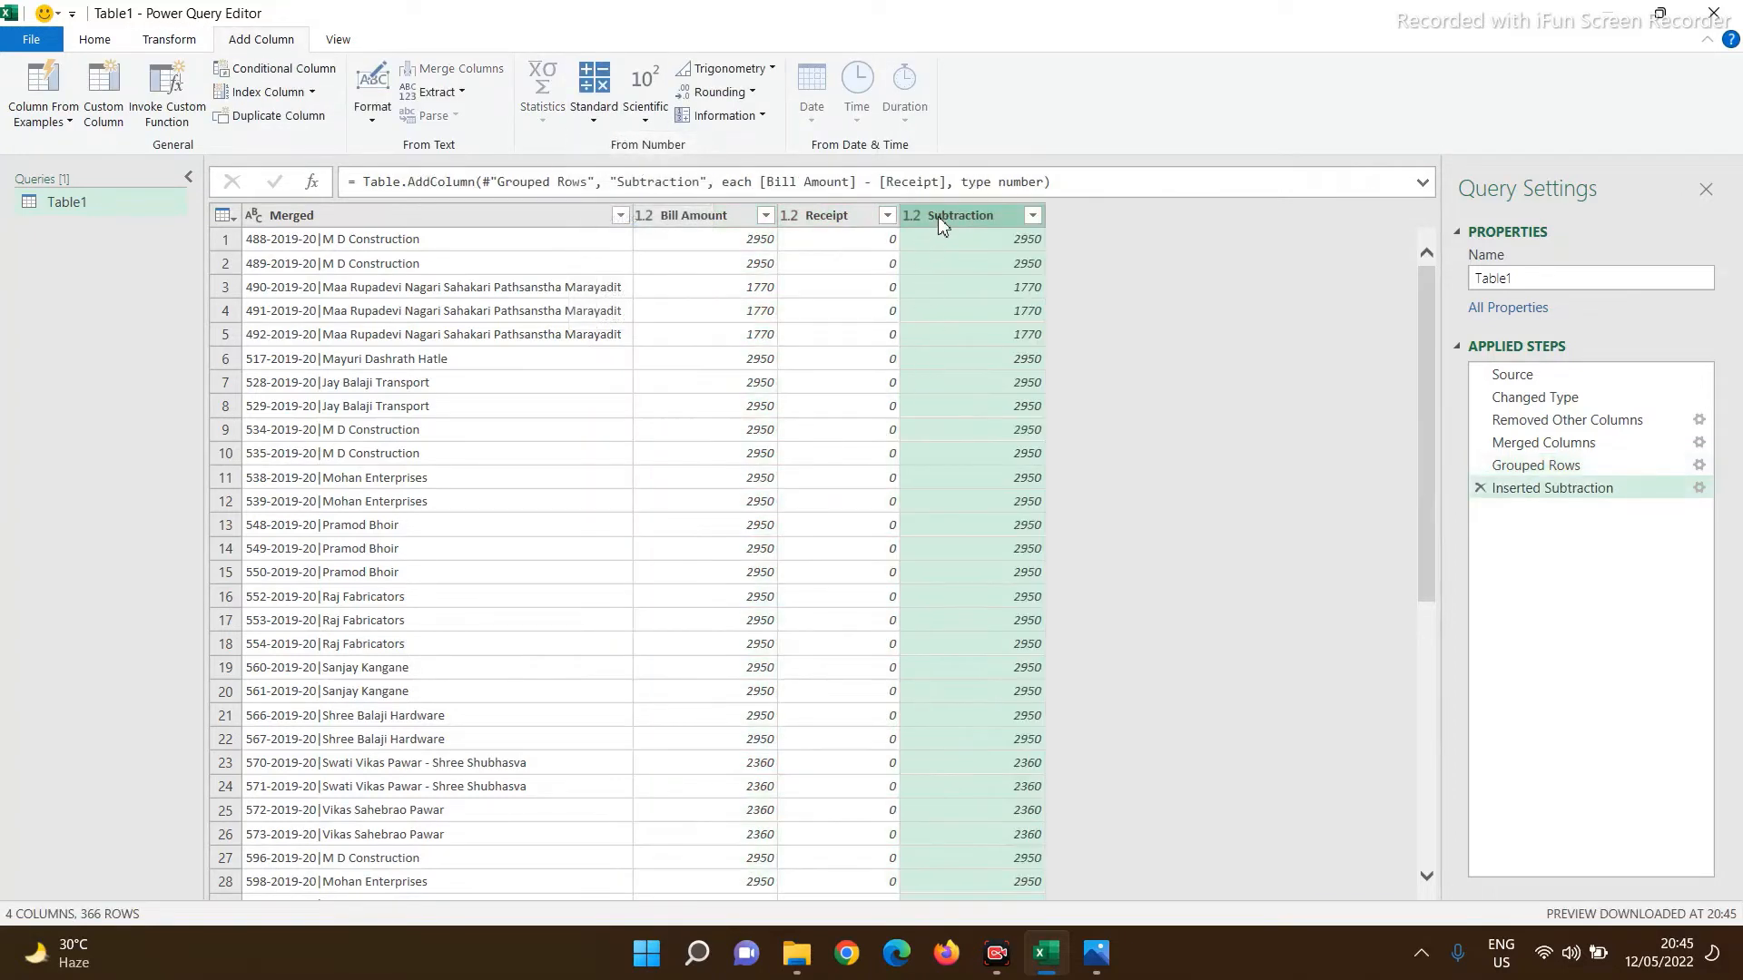
- Rename the new subtraction column as Outstanding
double_click(939, 216)
type("Ou")
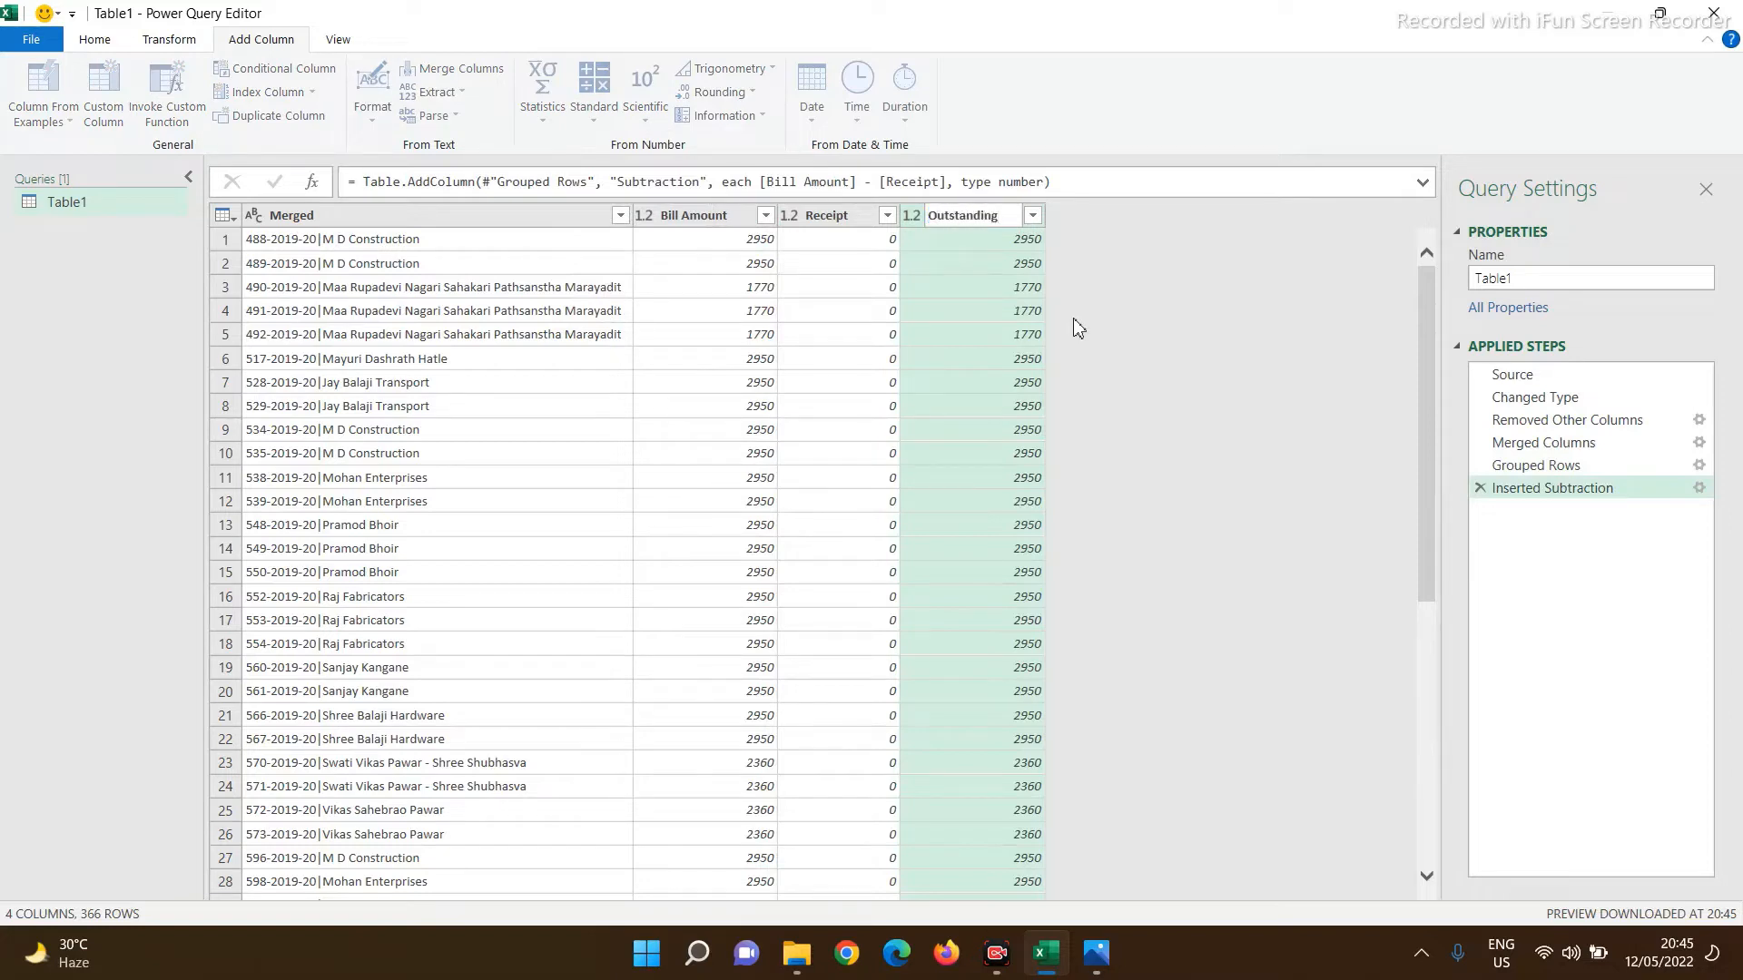
type("tstanding")
key("Return")
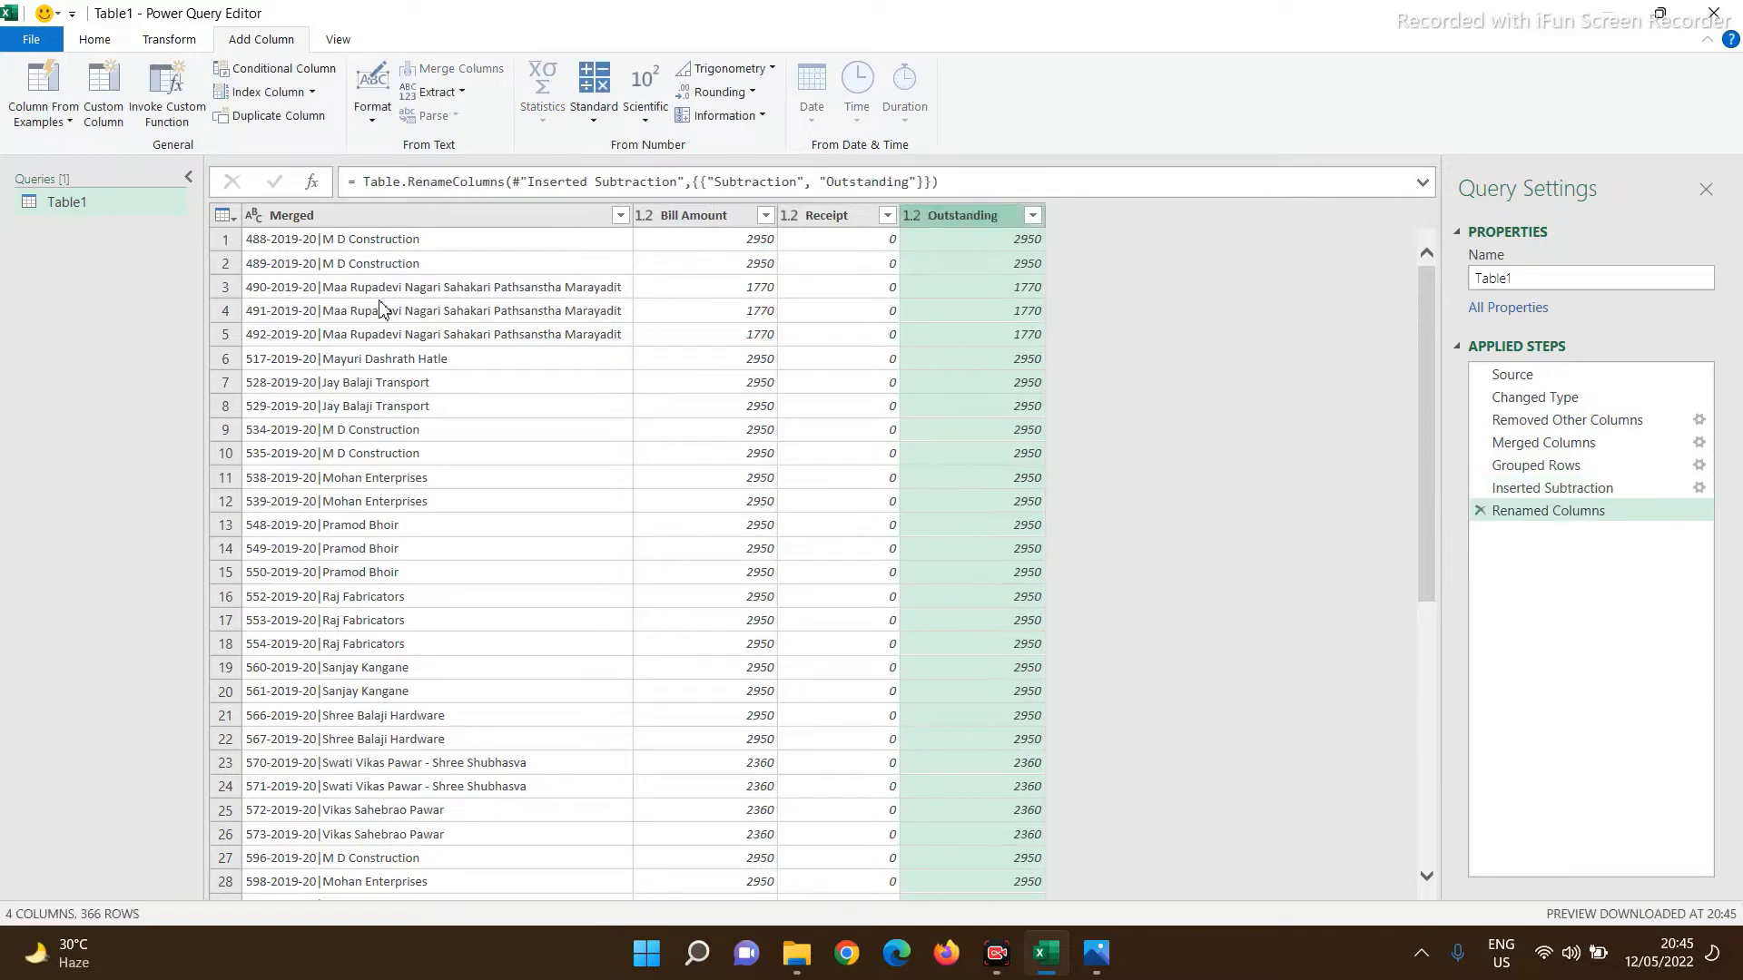
- Split the Merged column by the custom delimiter | at each occurrence
left_click(310, 225)
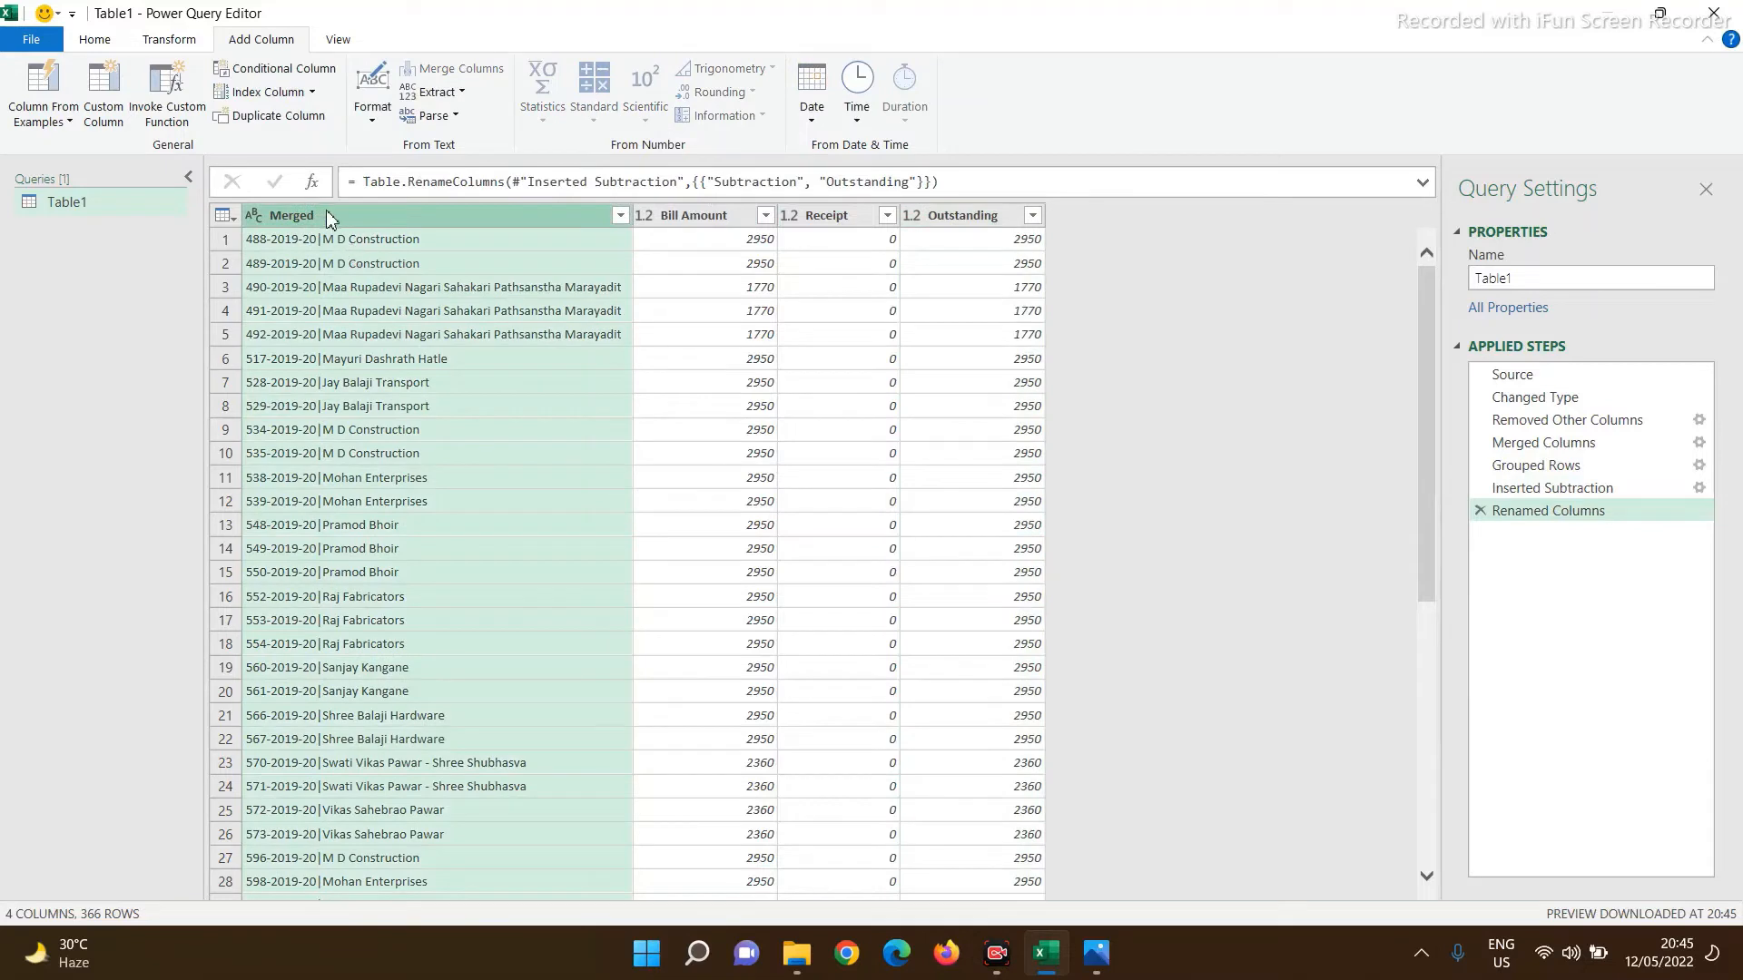
right_click(329, 219)
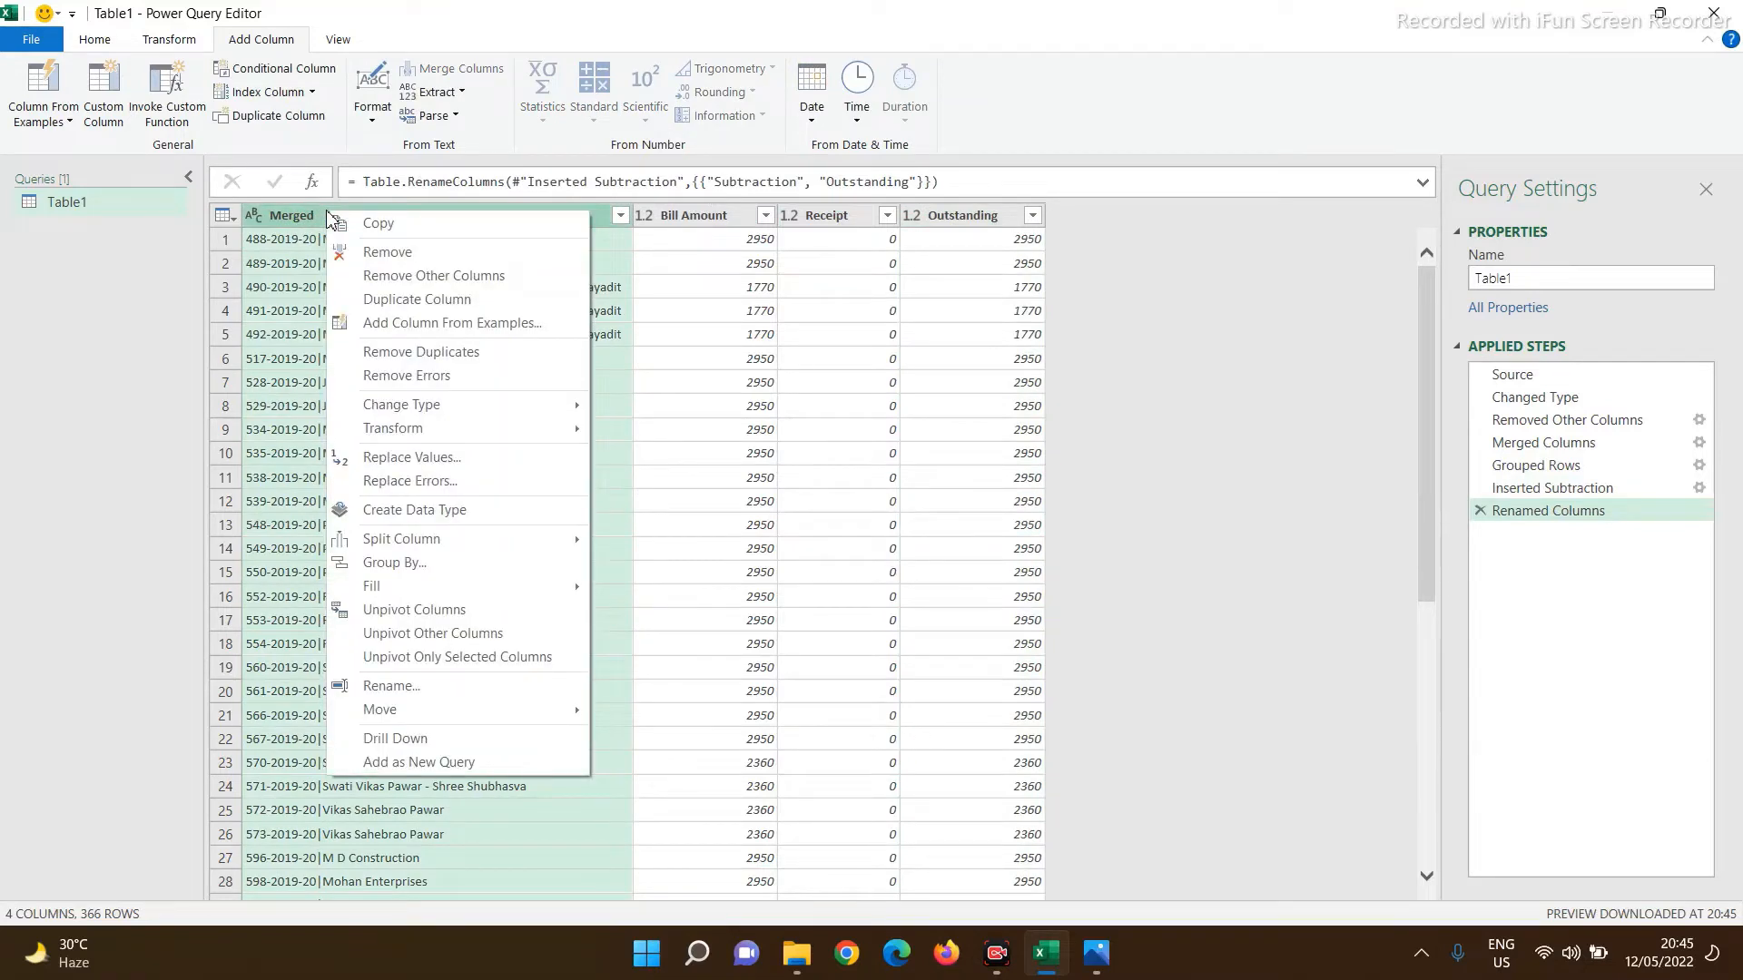
mouse_move(366, 413)
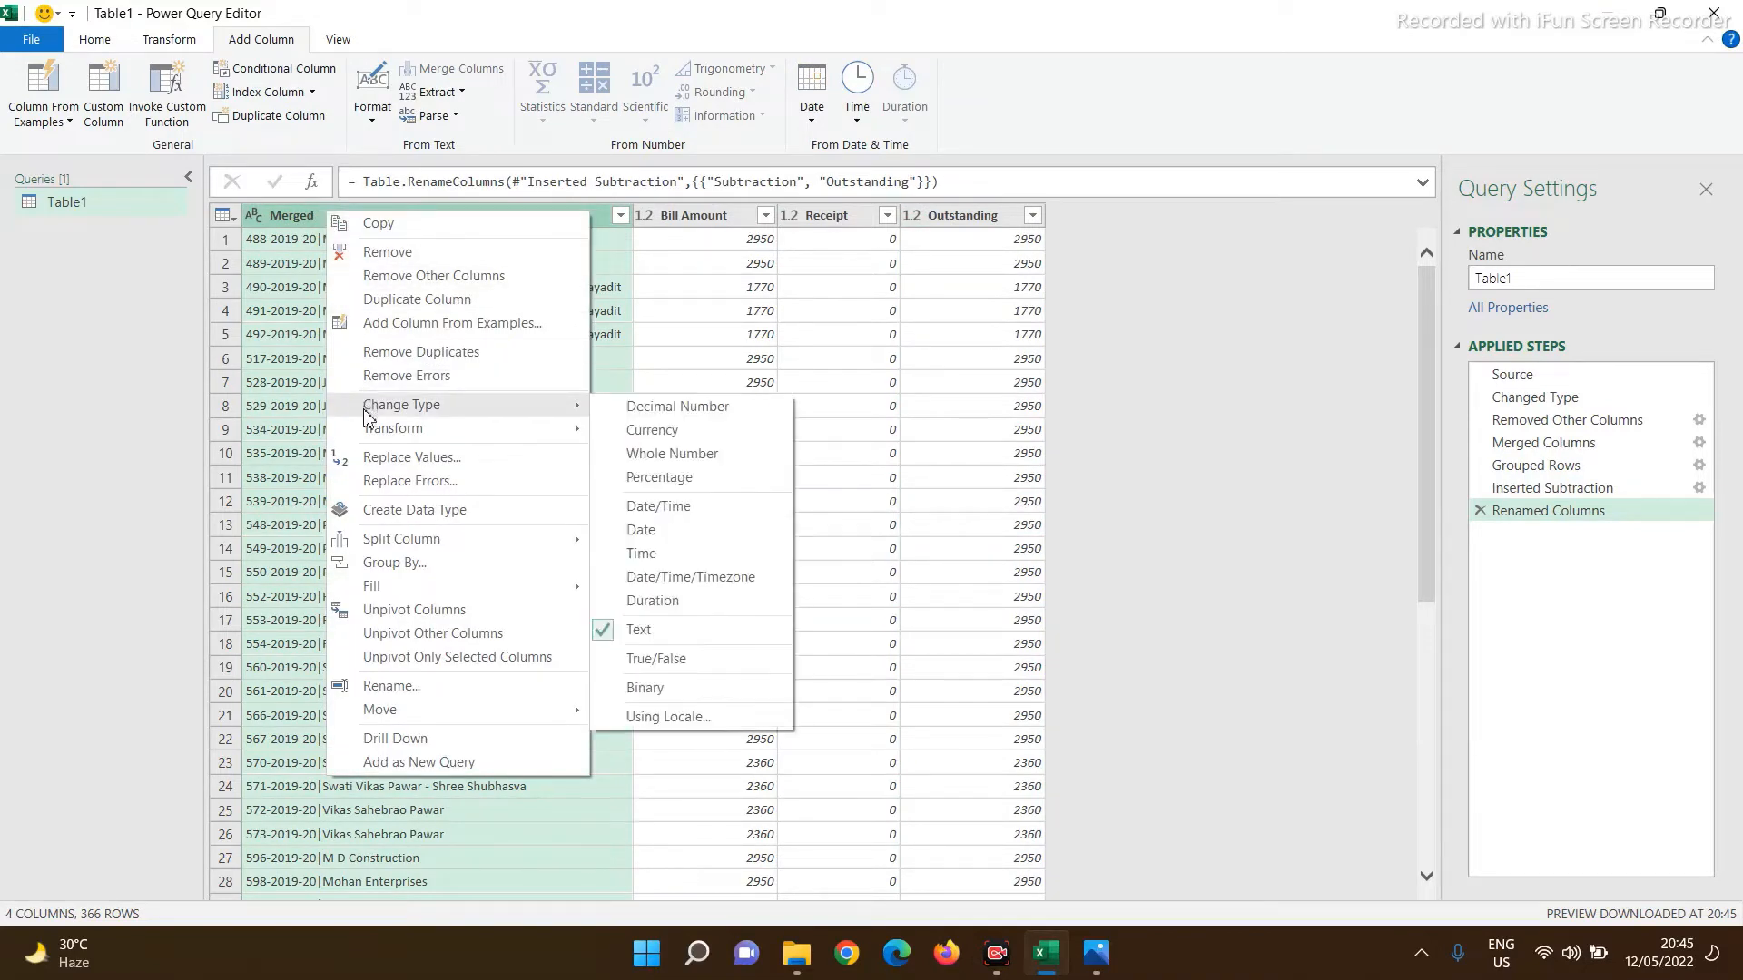
mouse_move(379, 542)
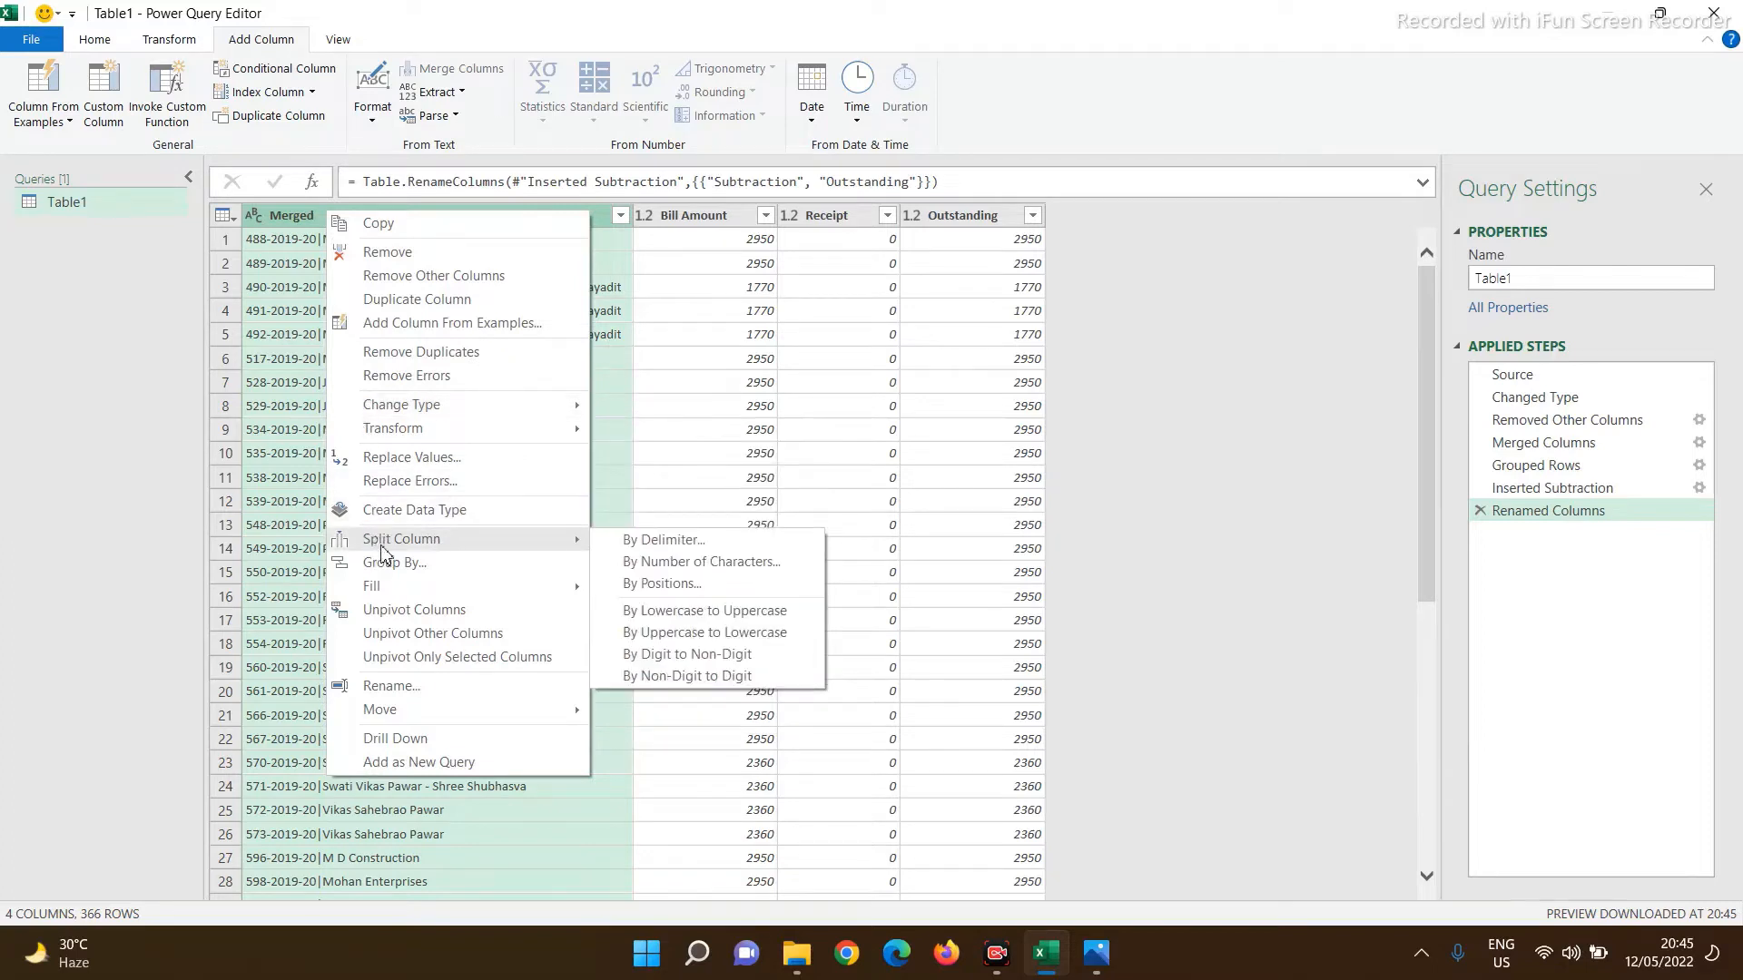
left_click(638, 544)
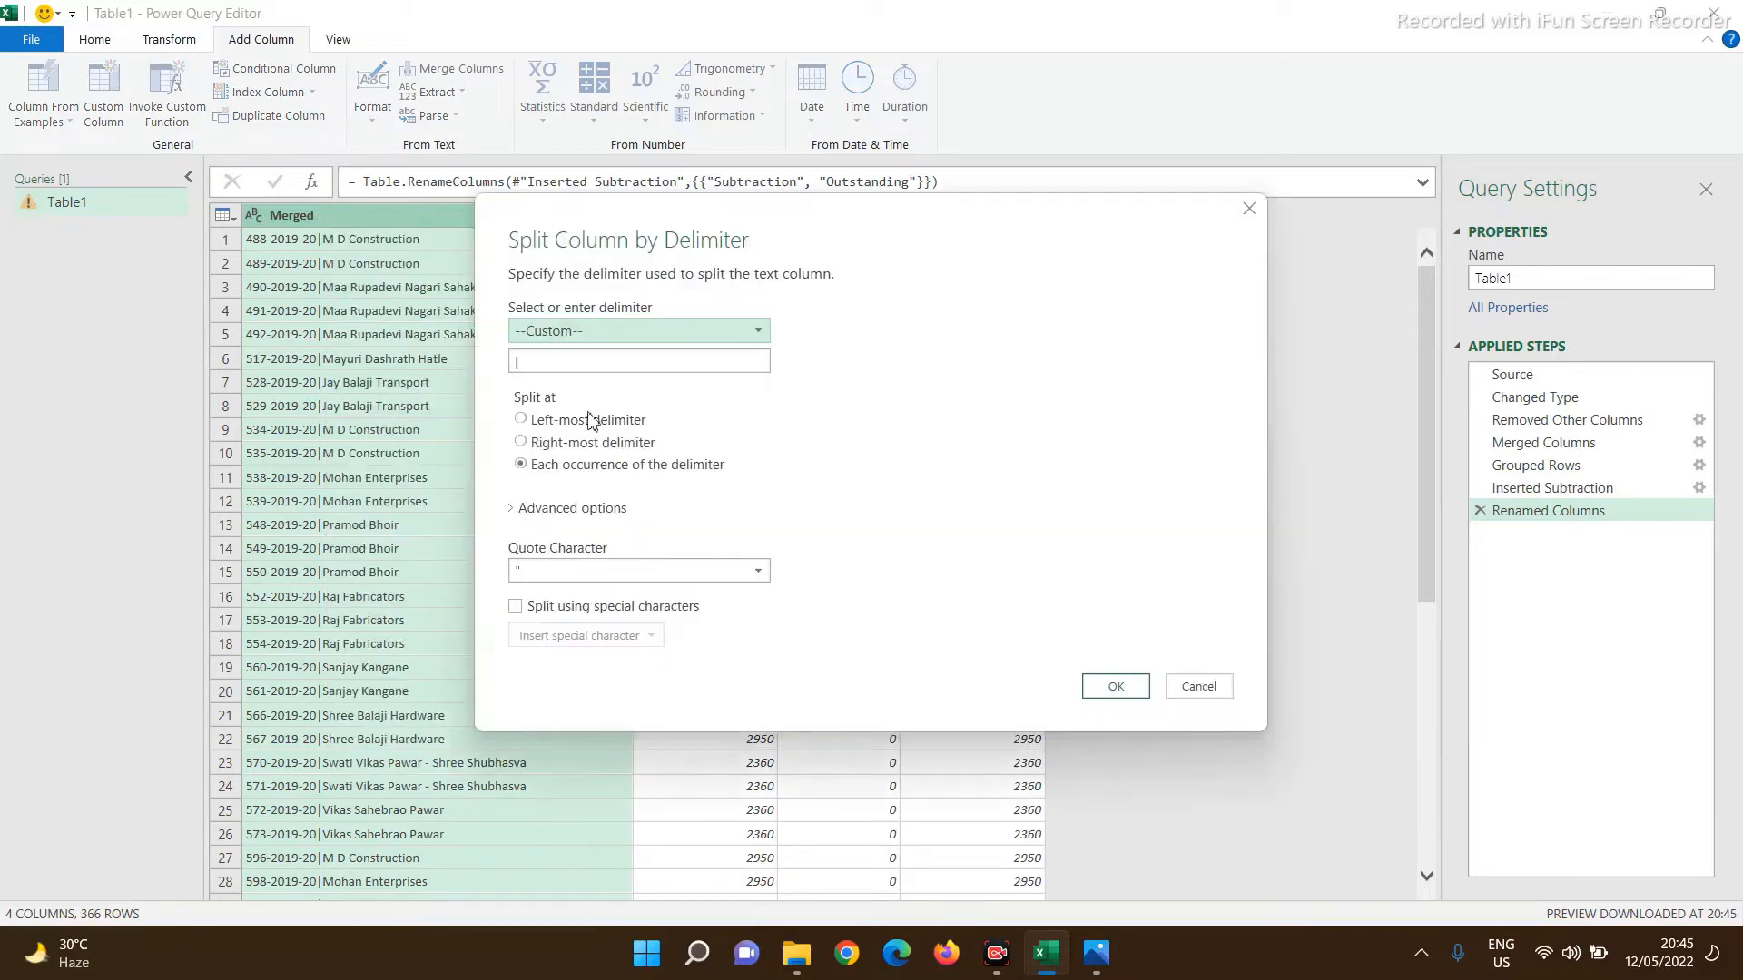
left_click(1109, 697)
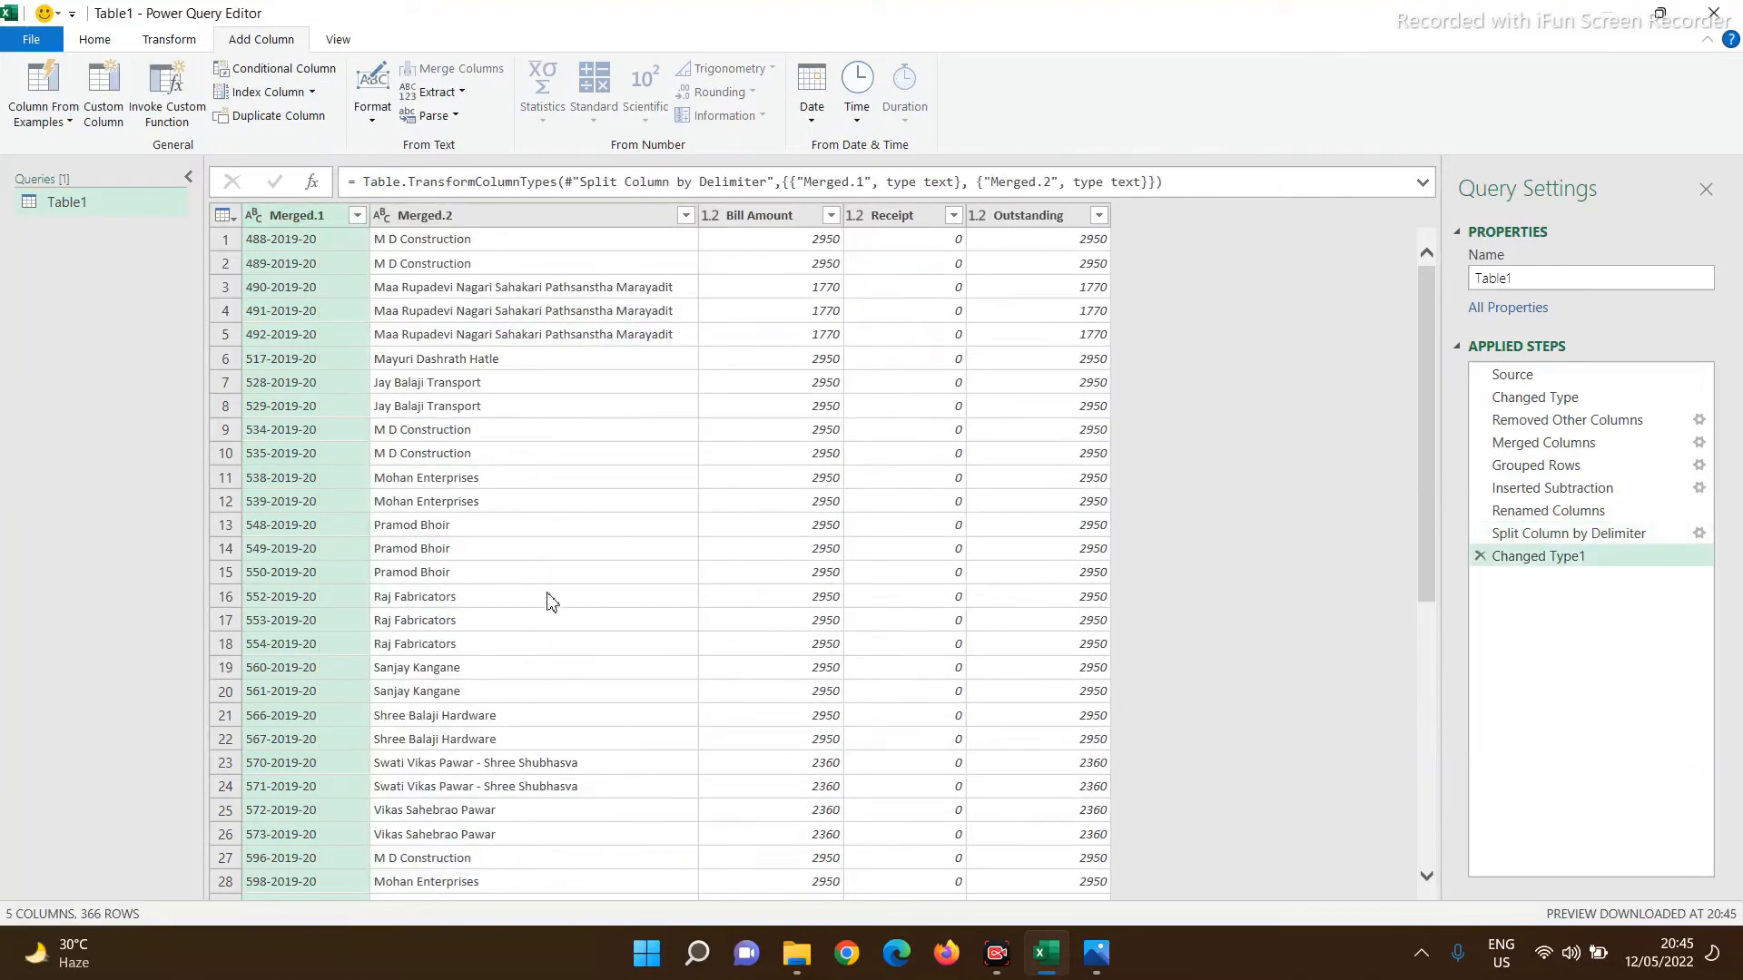
- Rename the two split columns as Bill No and Name of the party
double_click(292, 222)
type("Bill No")
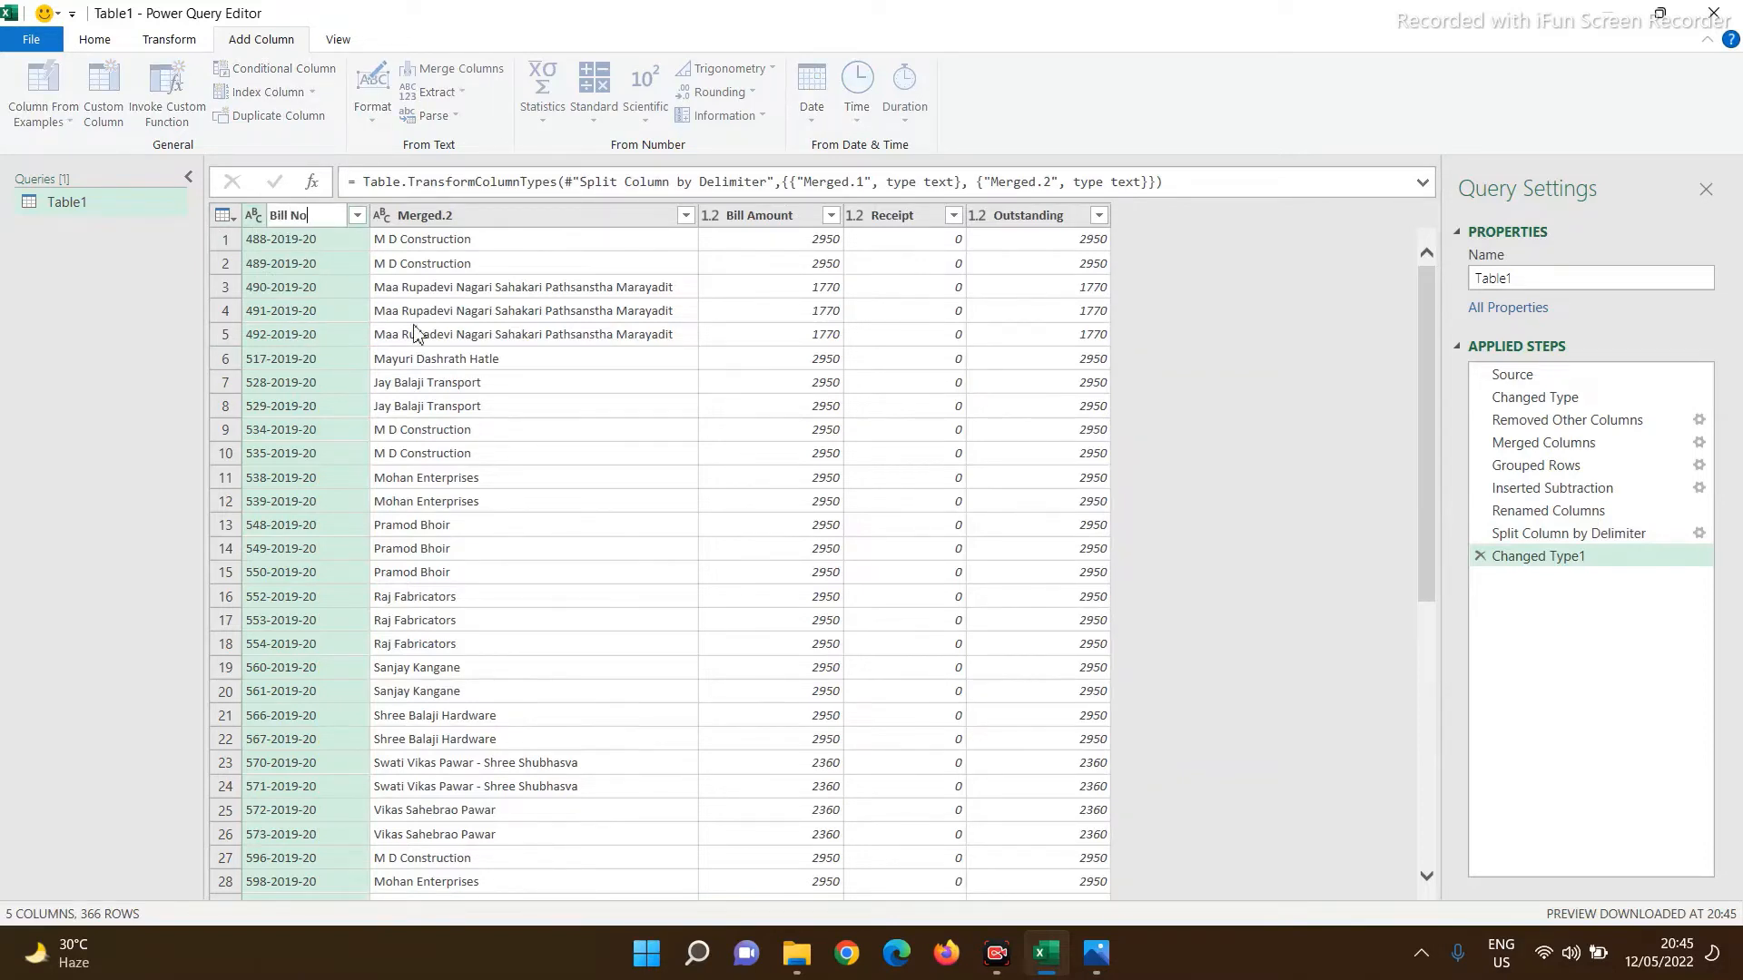
key("Return")
double_click(427, 215)
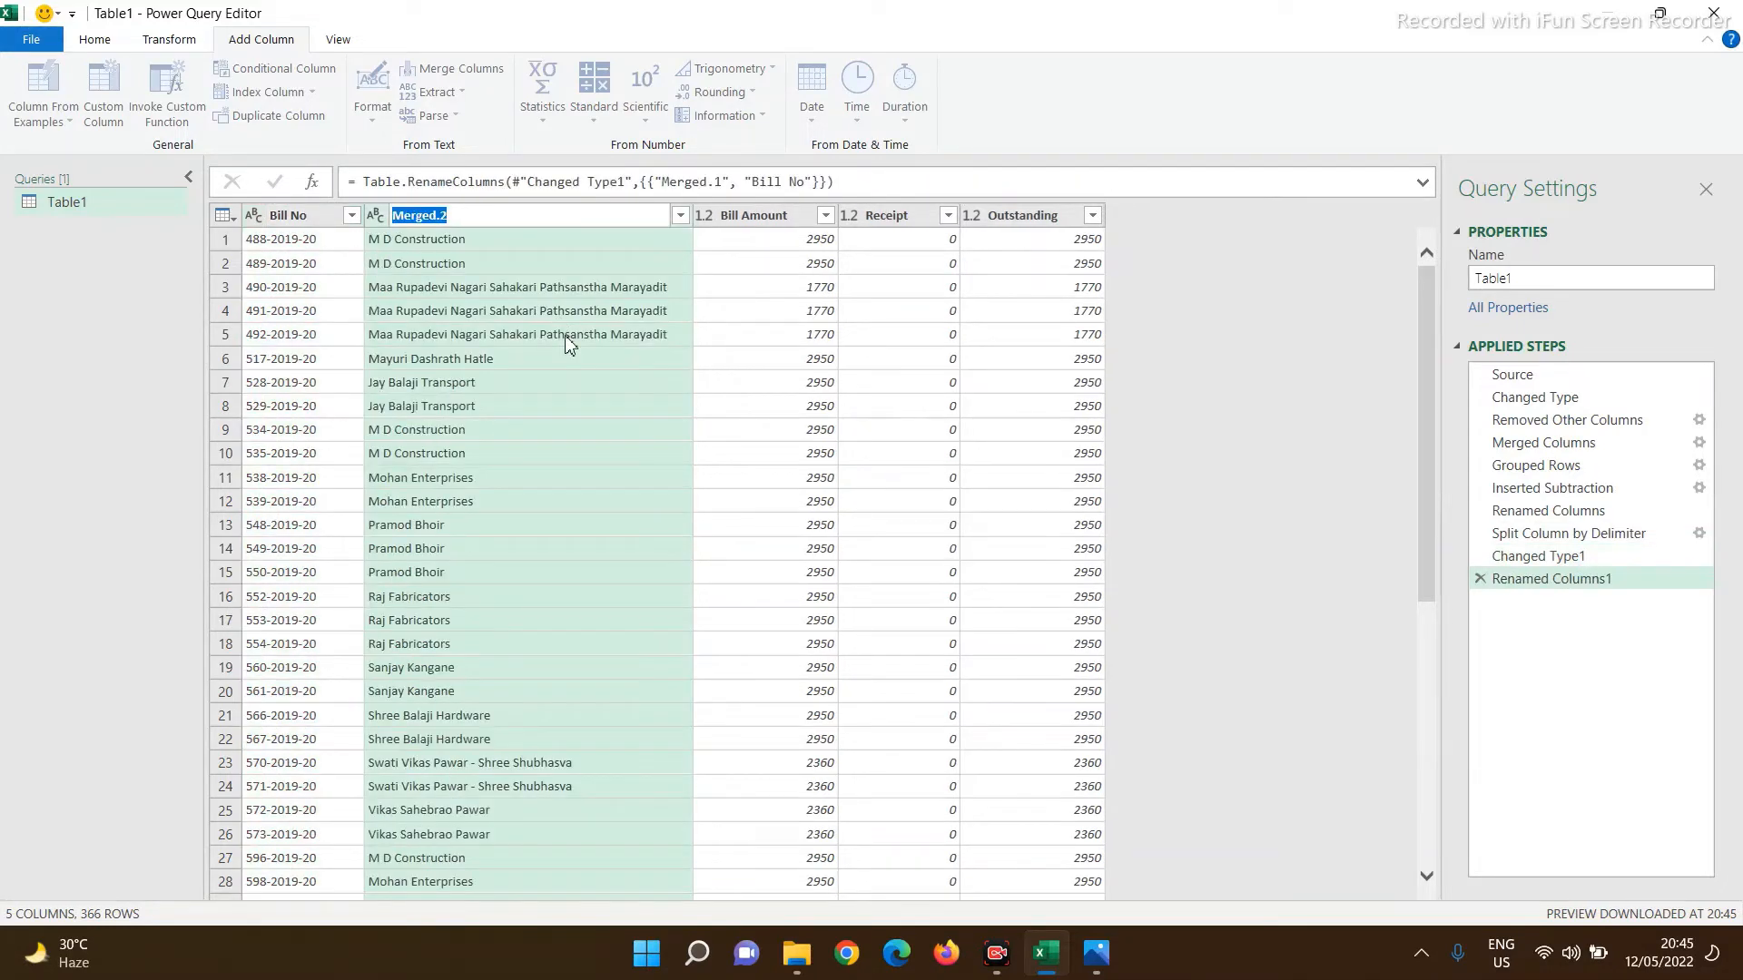
type("Name of the party")
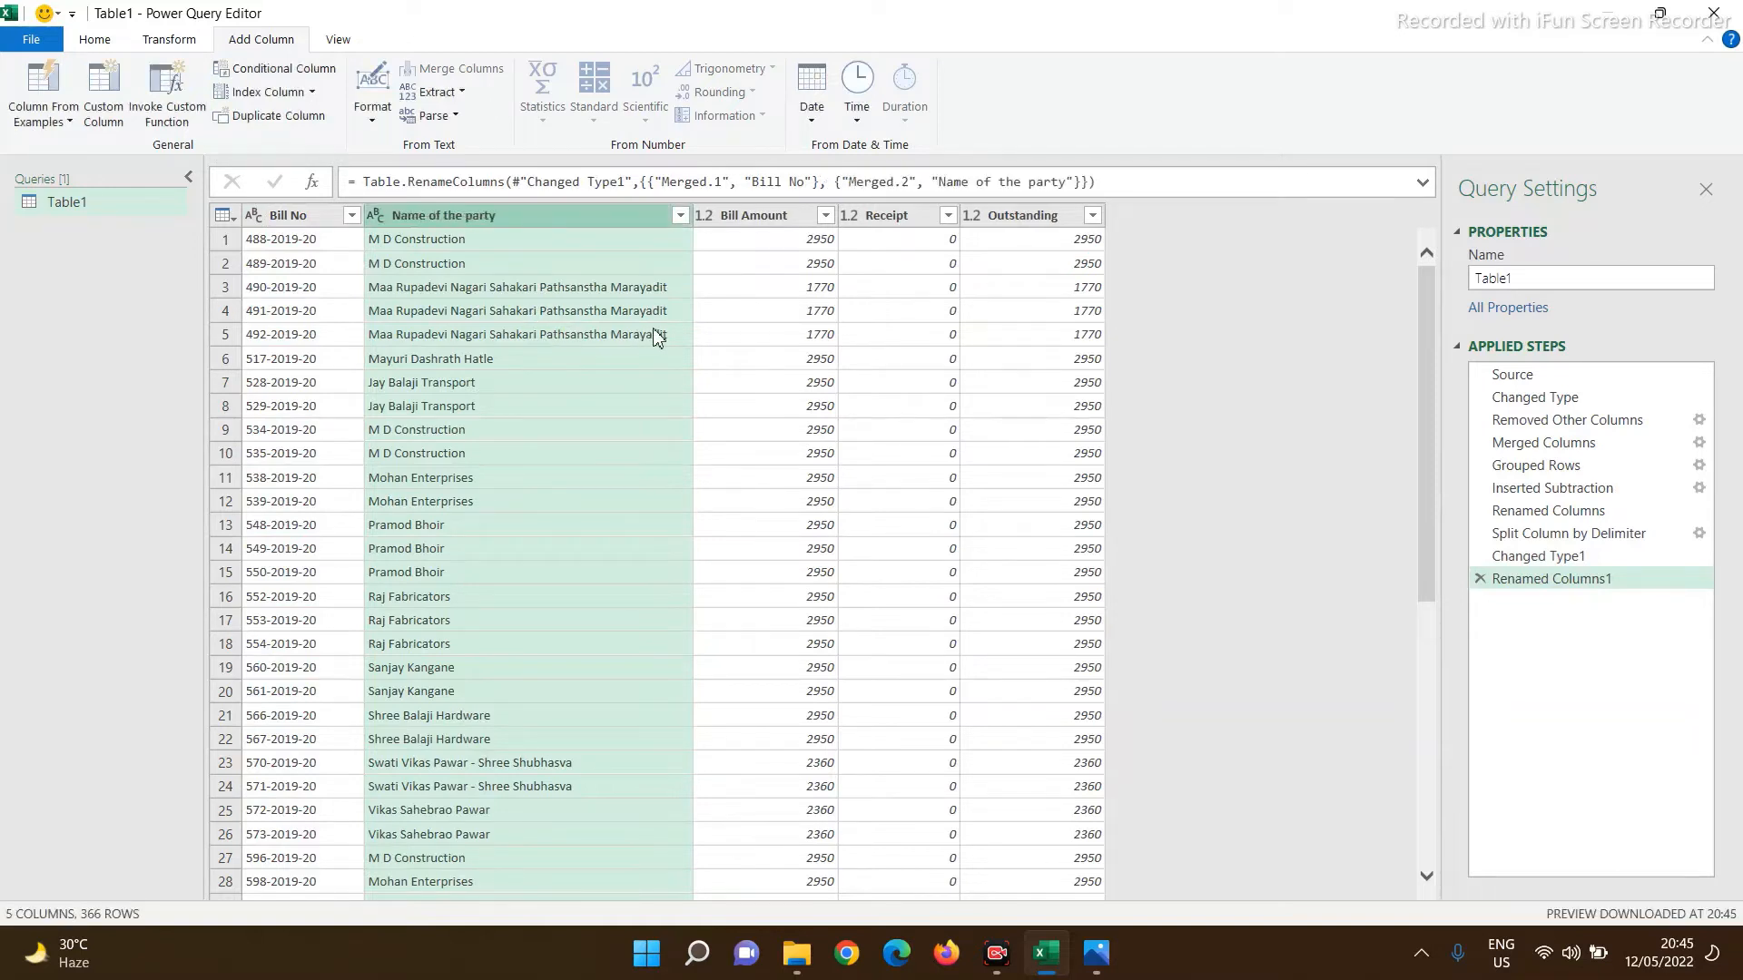
key("Return")
- Close the query editor and load the grouped outstanding query as a connection only
left_click(31, 41)
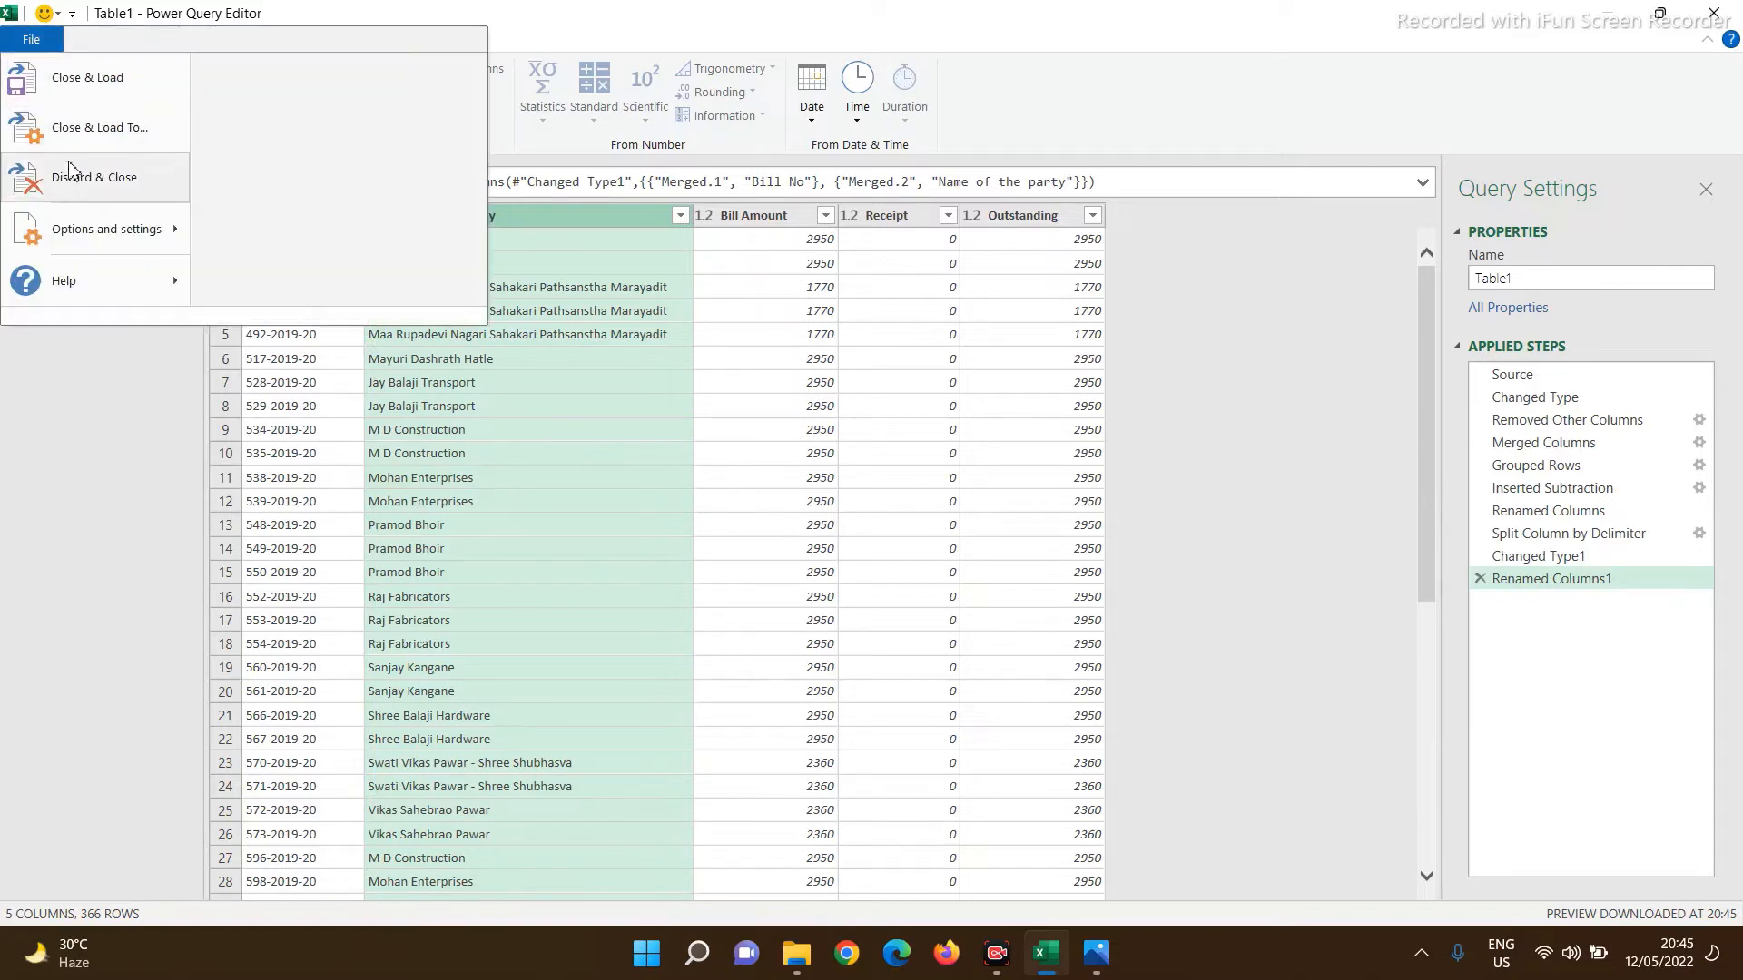
left_click(77, 128)
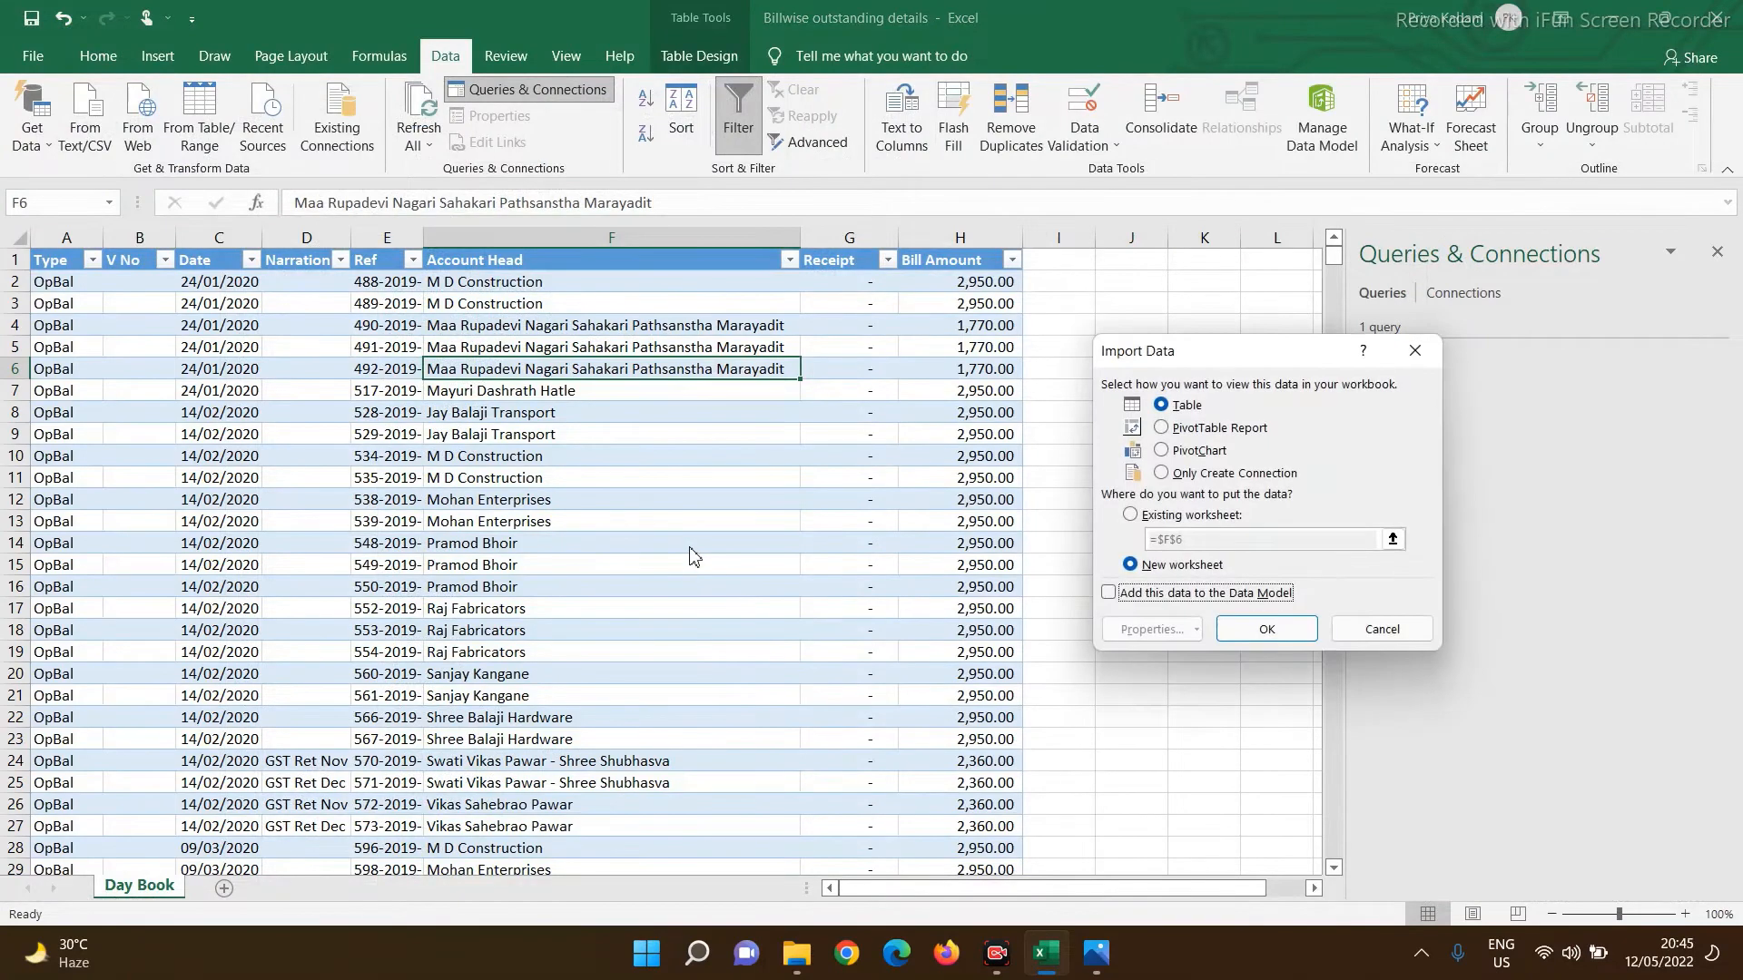
left_click(1173, 476)
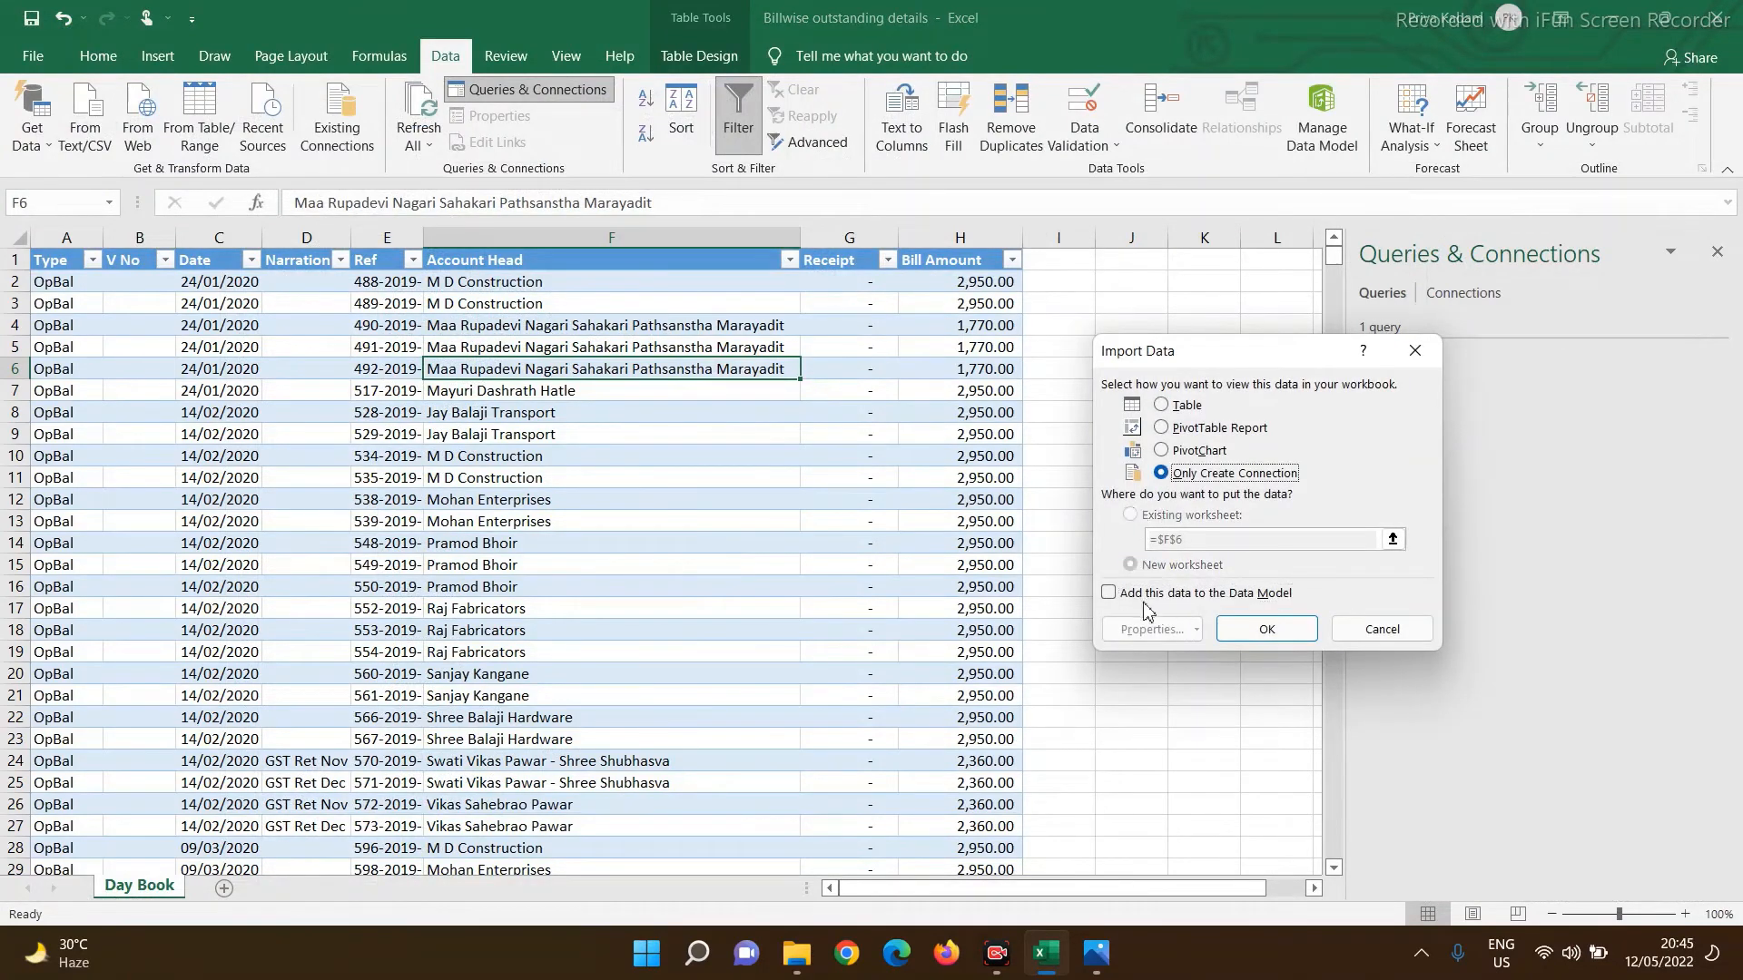
left_click(1267, 633)
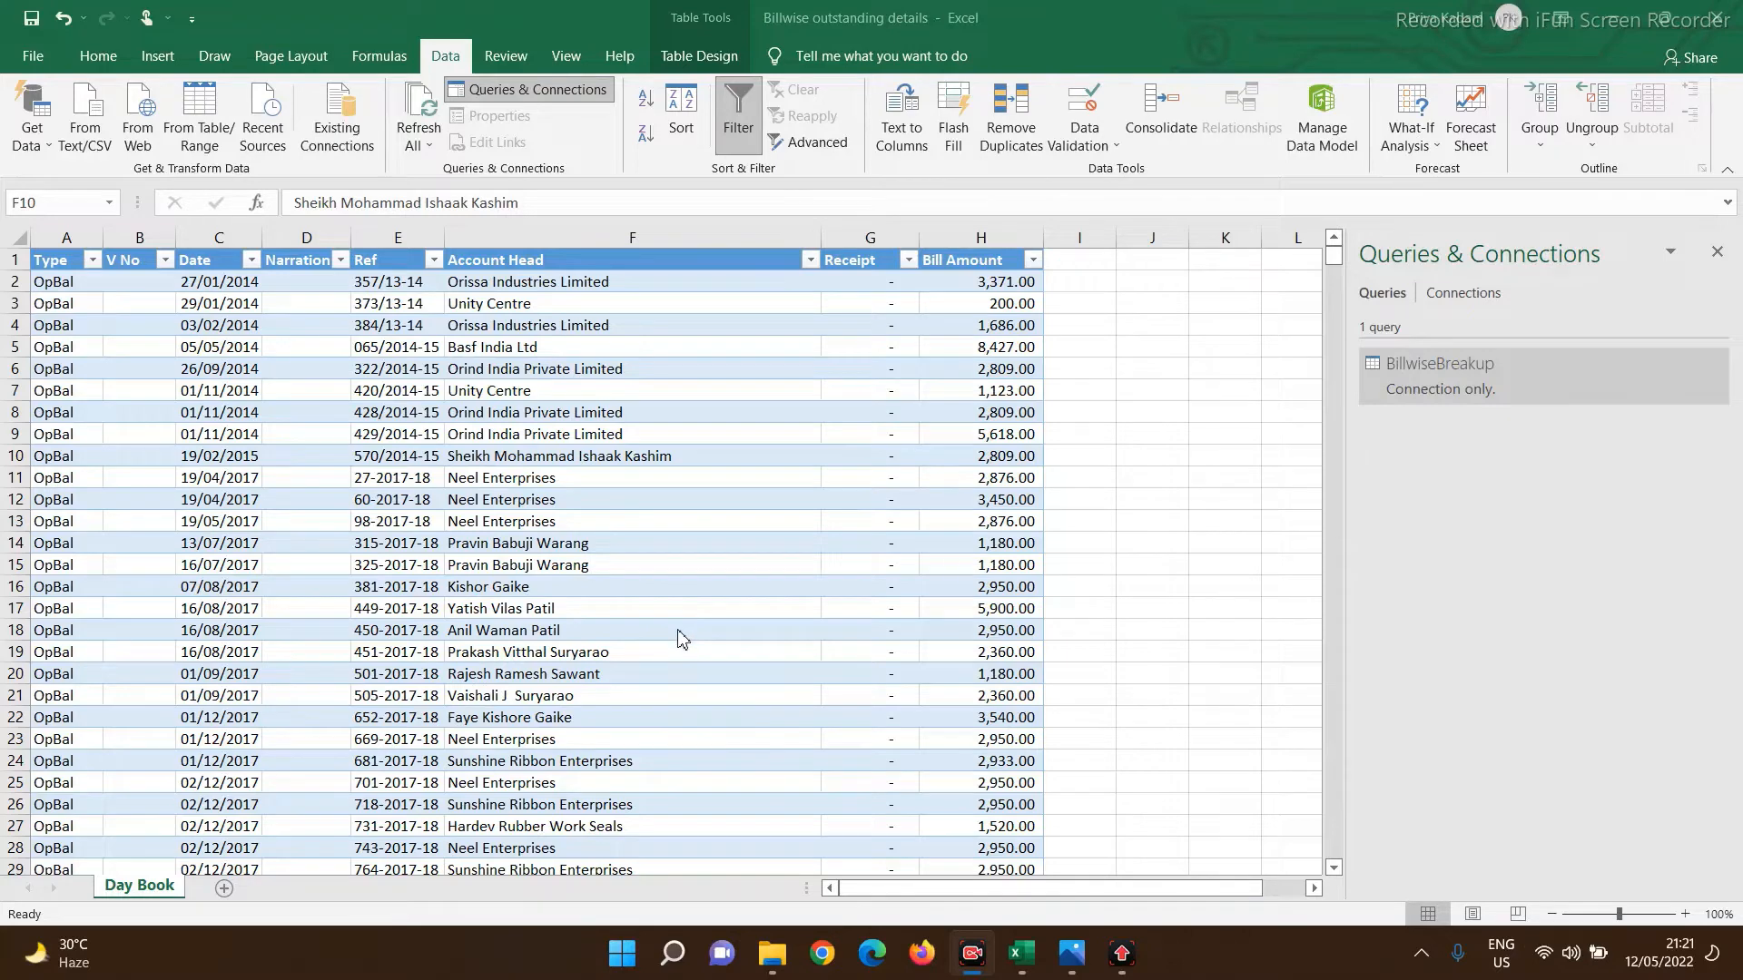
- Create a new query from the day book table, keeping only the Date, Ref, Receipt and Bill Amount columns
left_click(626, 461)
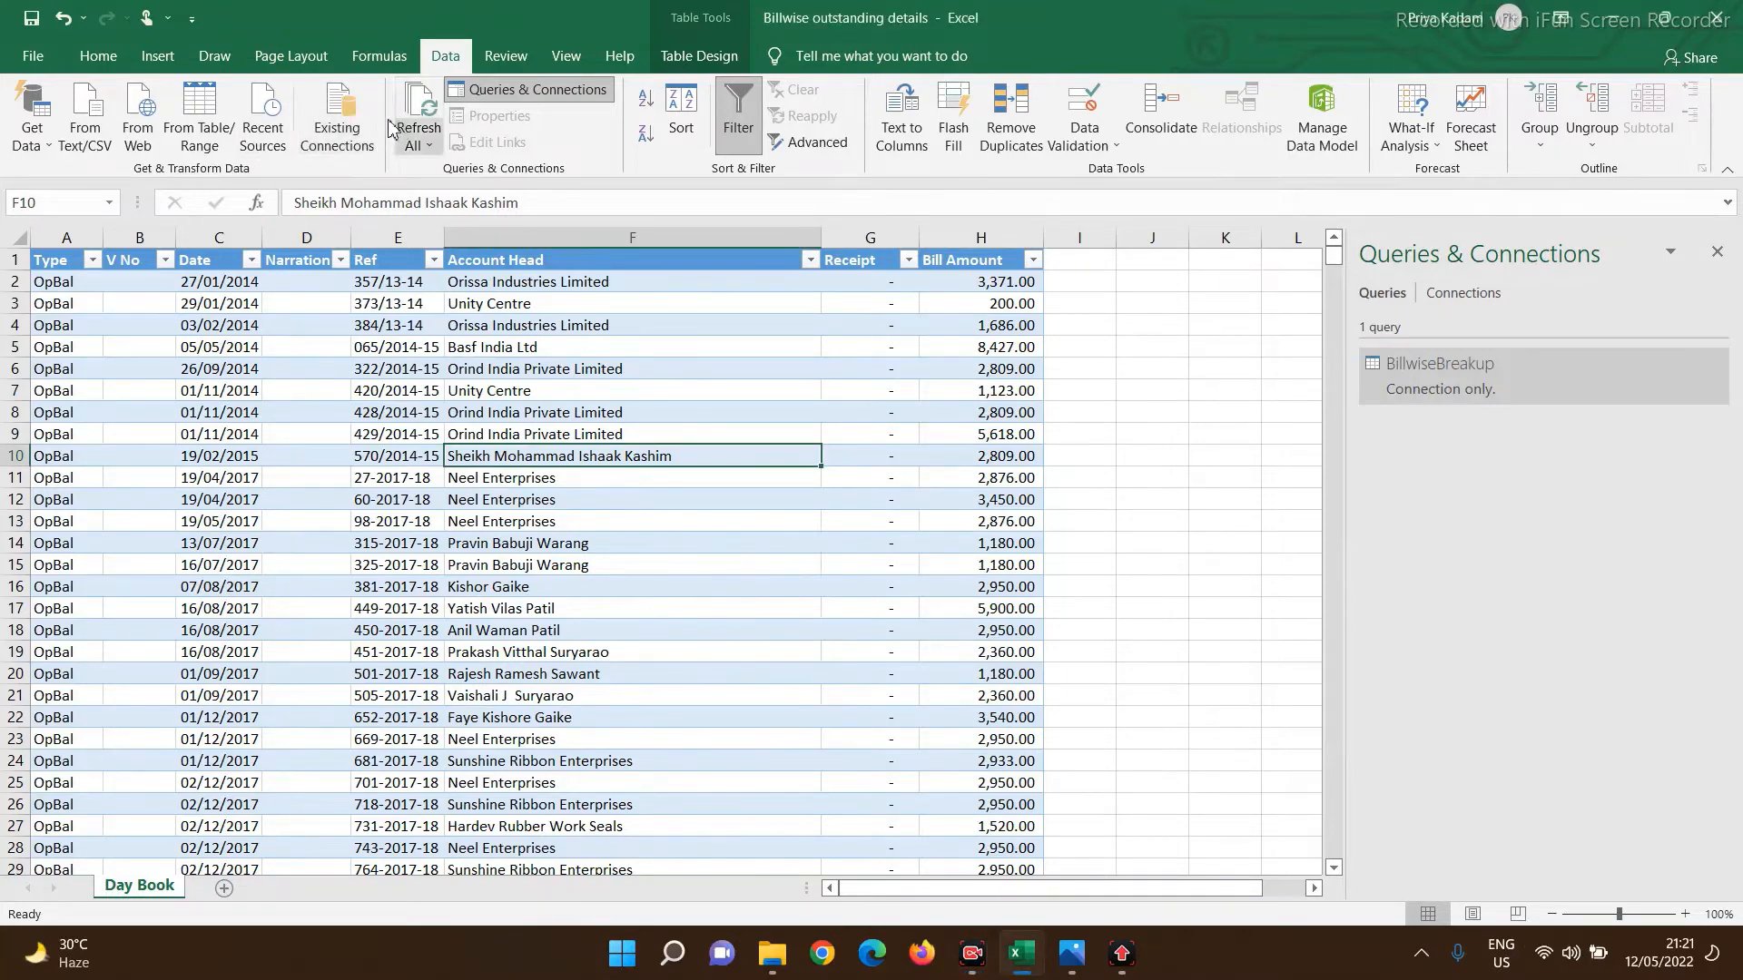
left_click(200, 118)
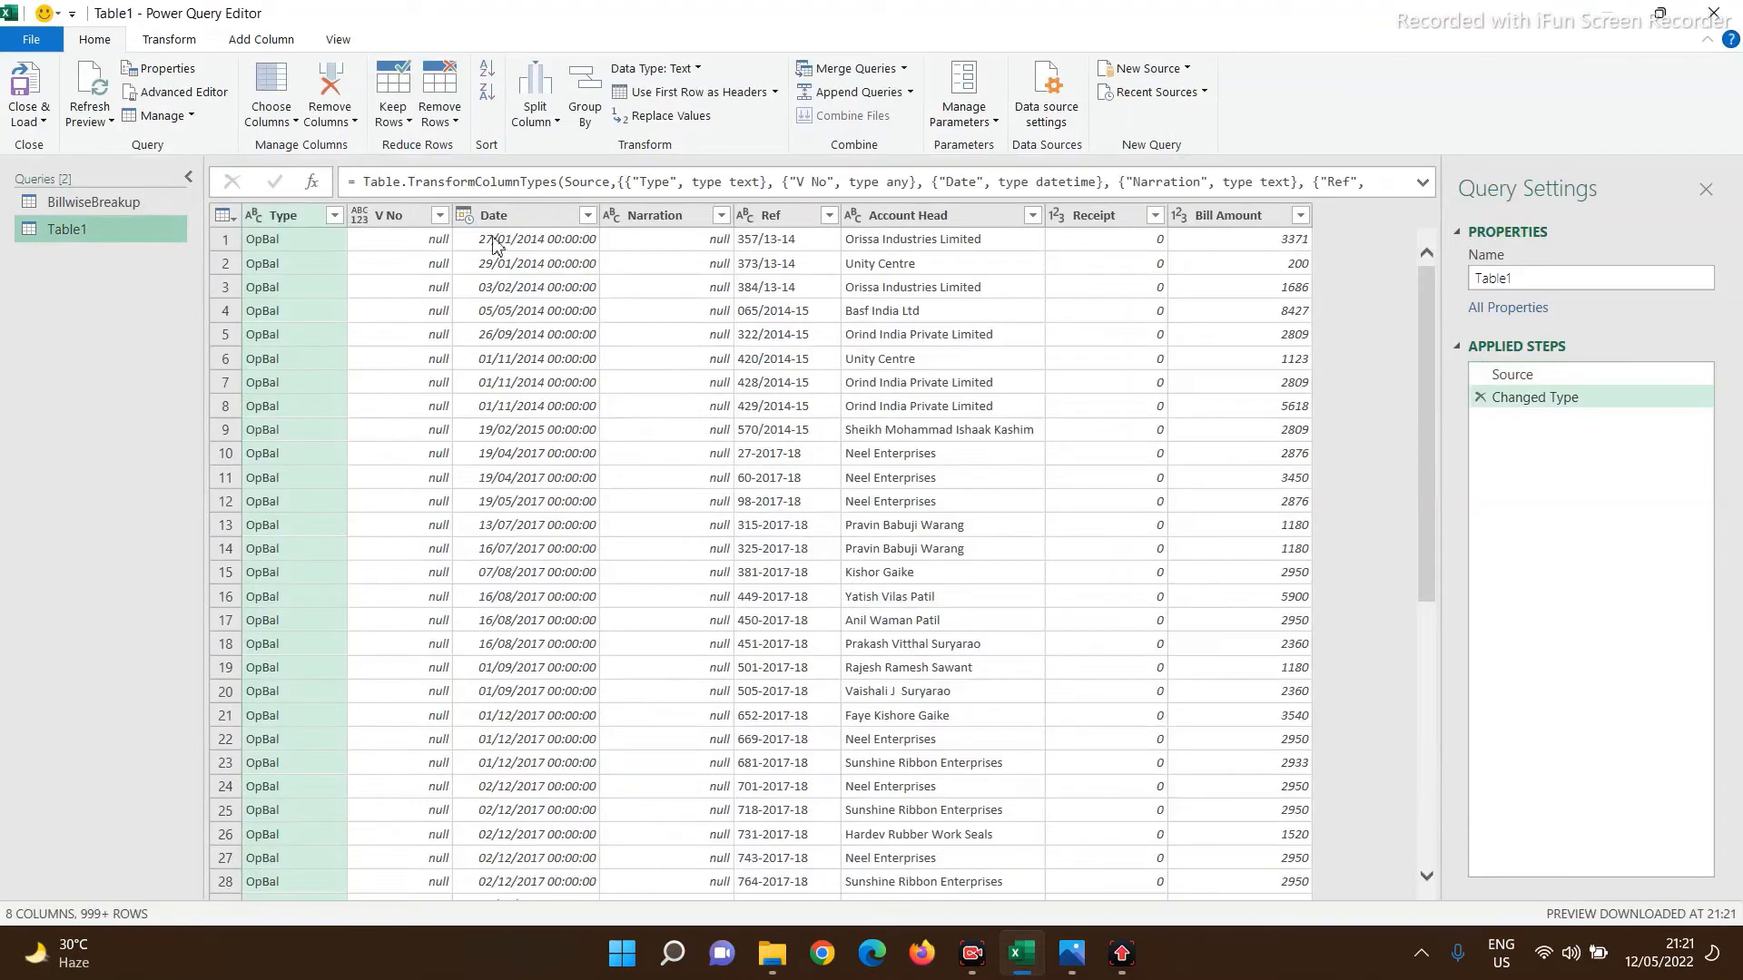
left_click(495, 243)
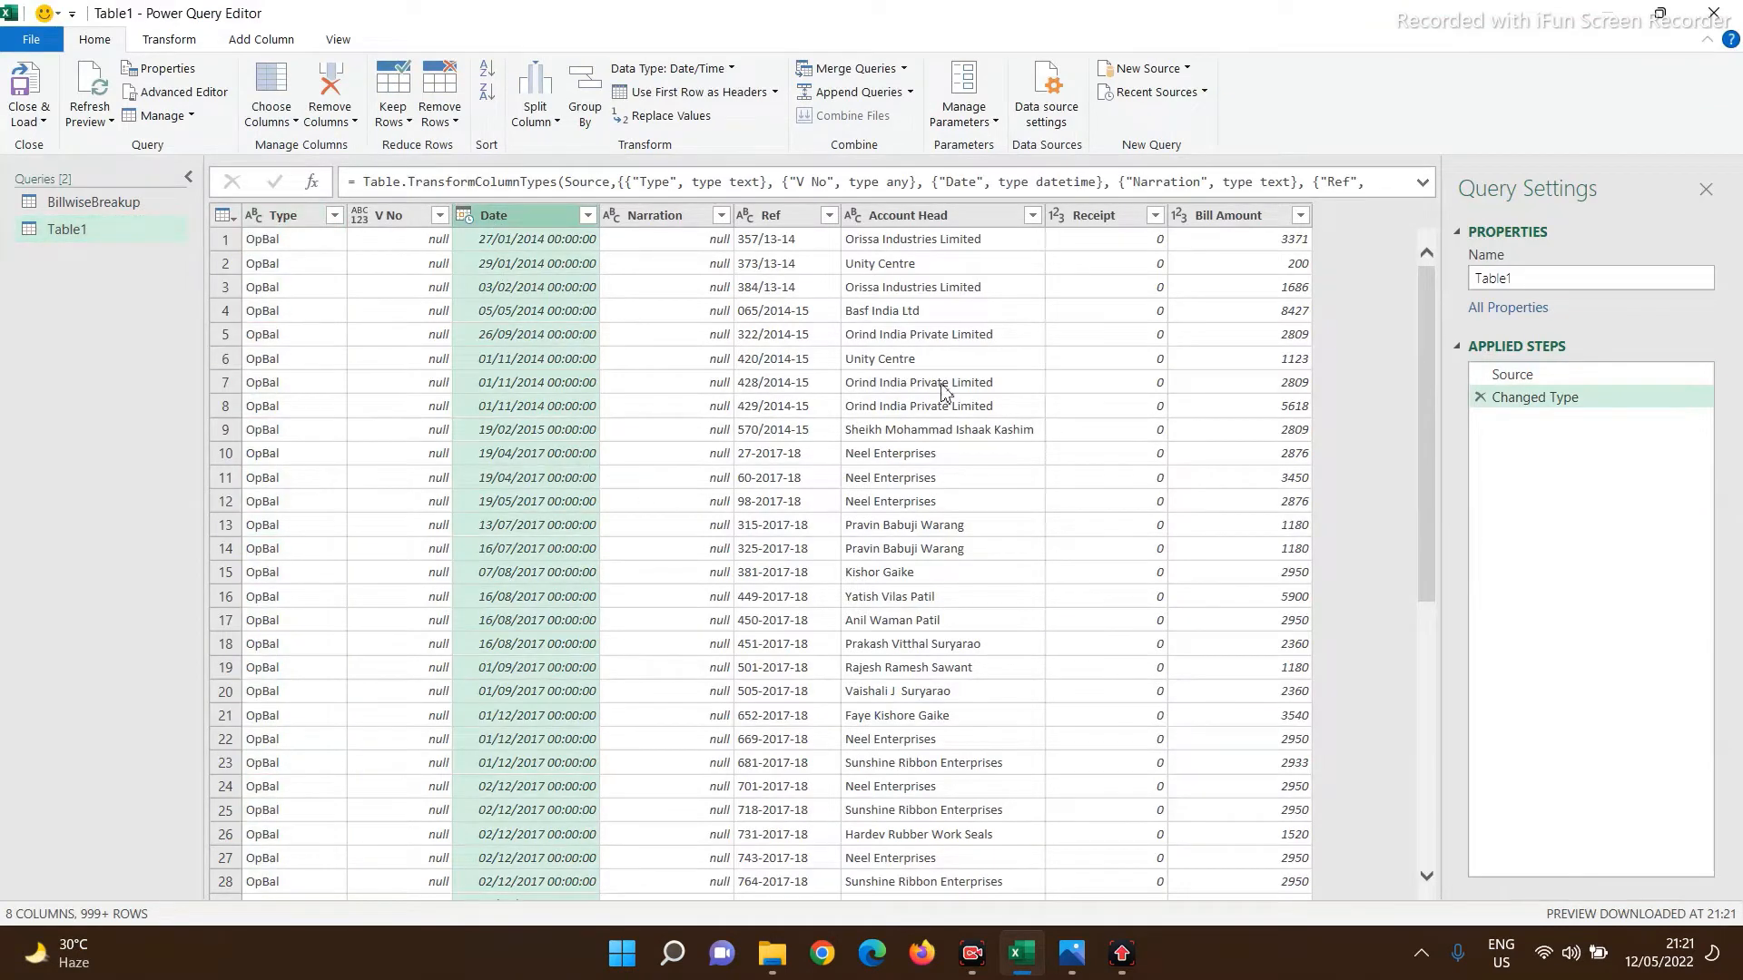
left_click(771, 223, "ctrl")
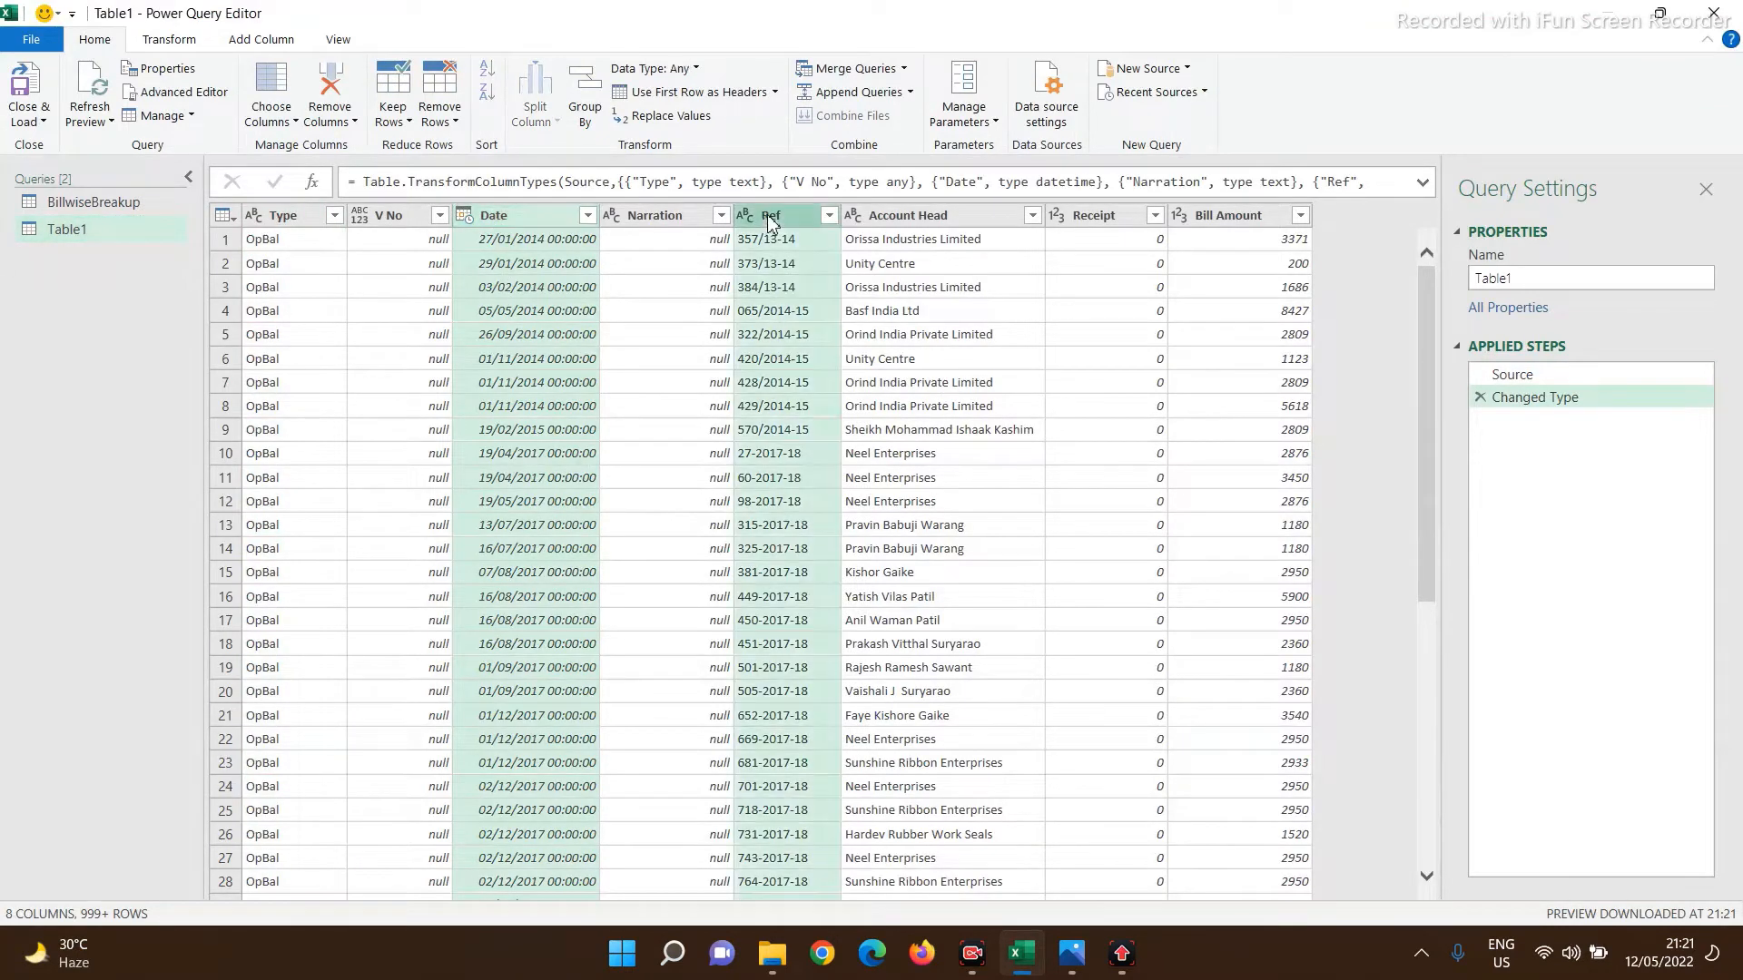
left_click(1090, 224, "ctrl")
left_click(1232, 221, "ctrl")
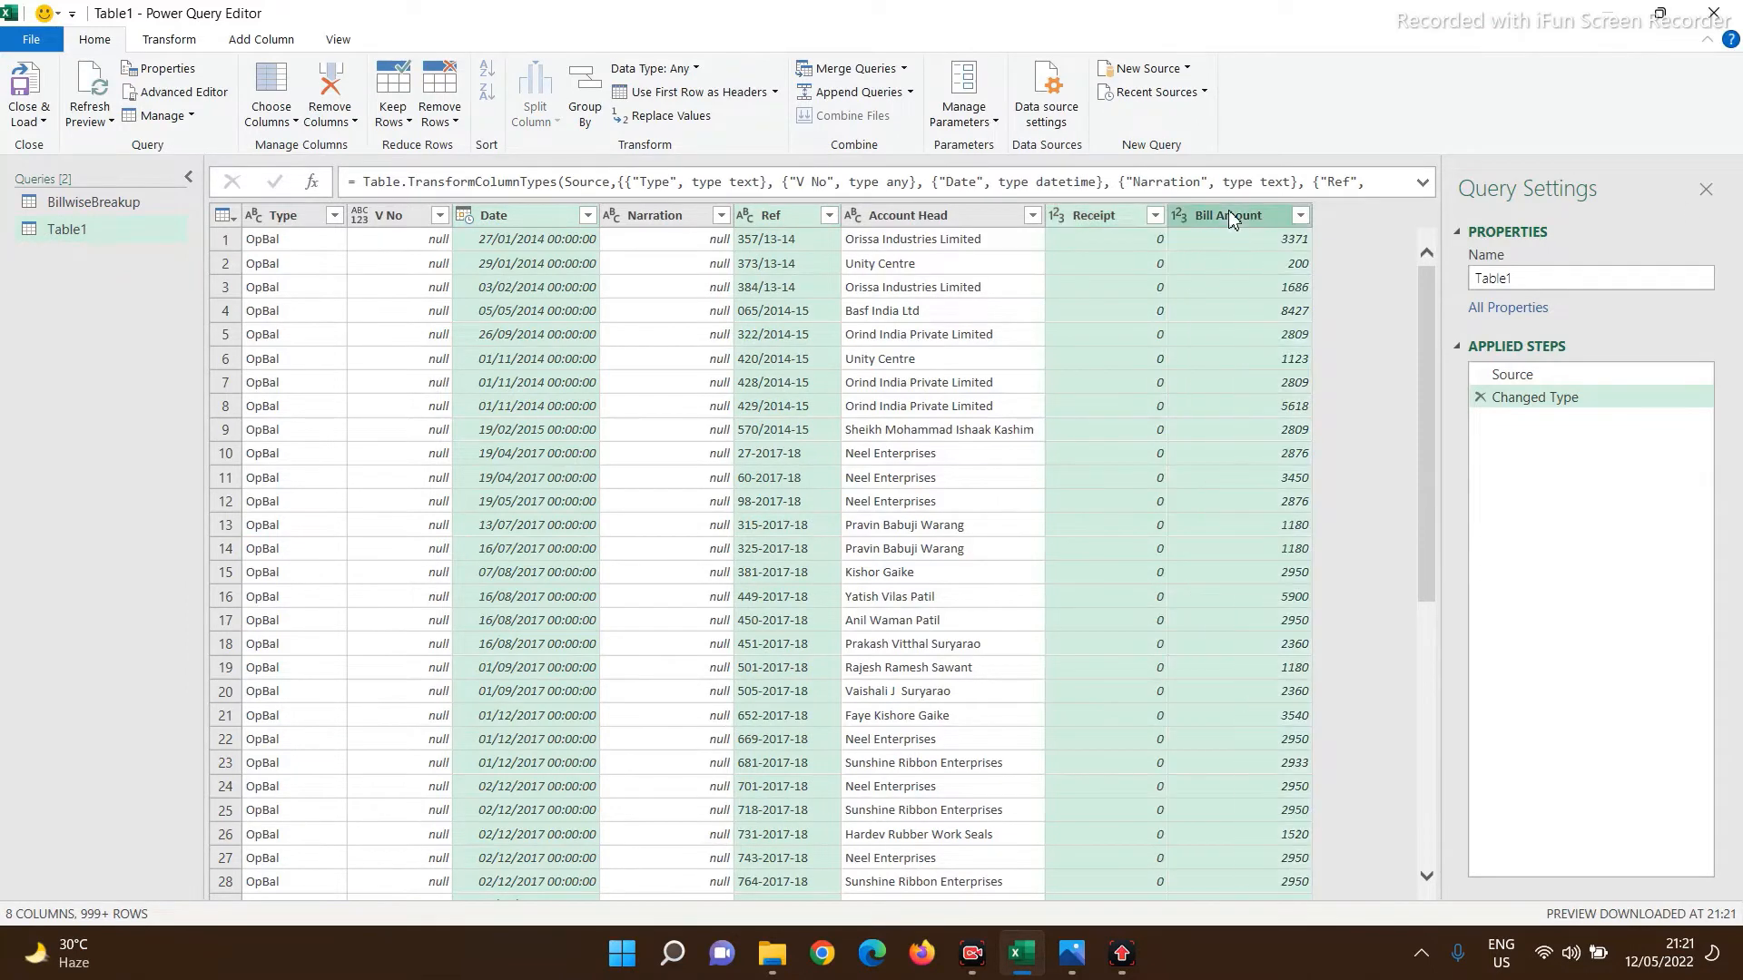
right_click(1231, 218)
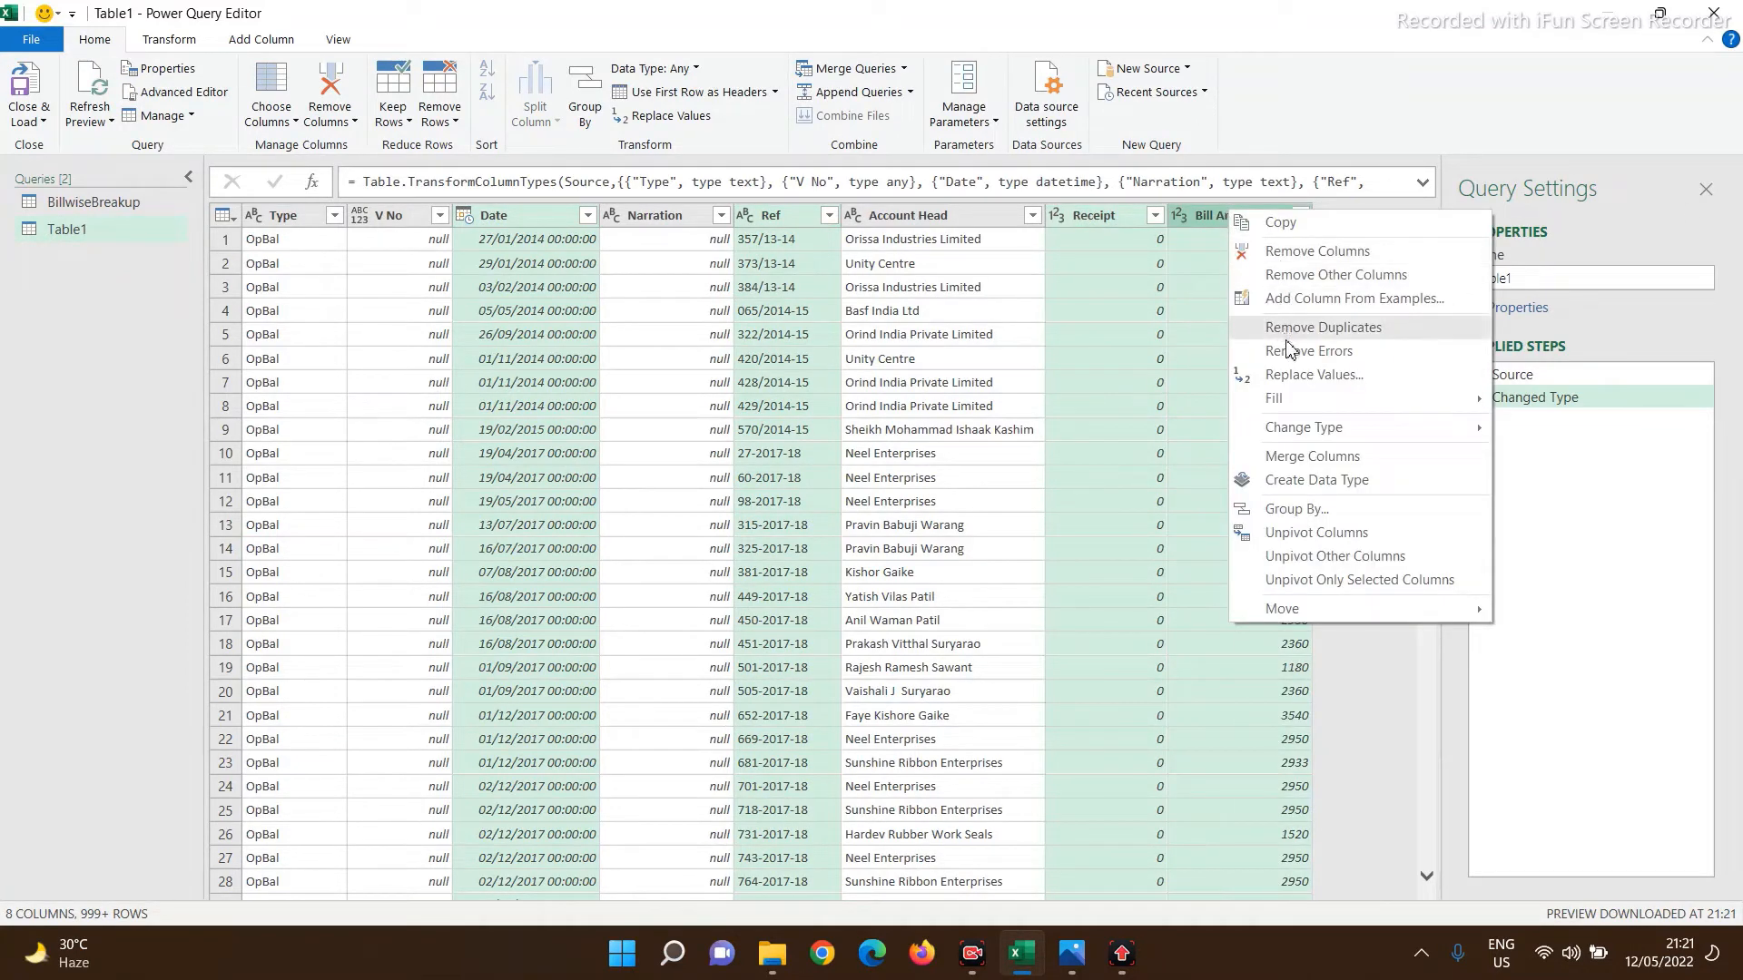
left_click(1304, 276)
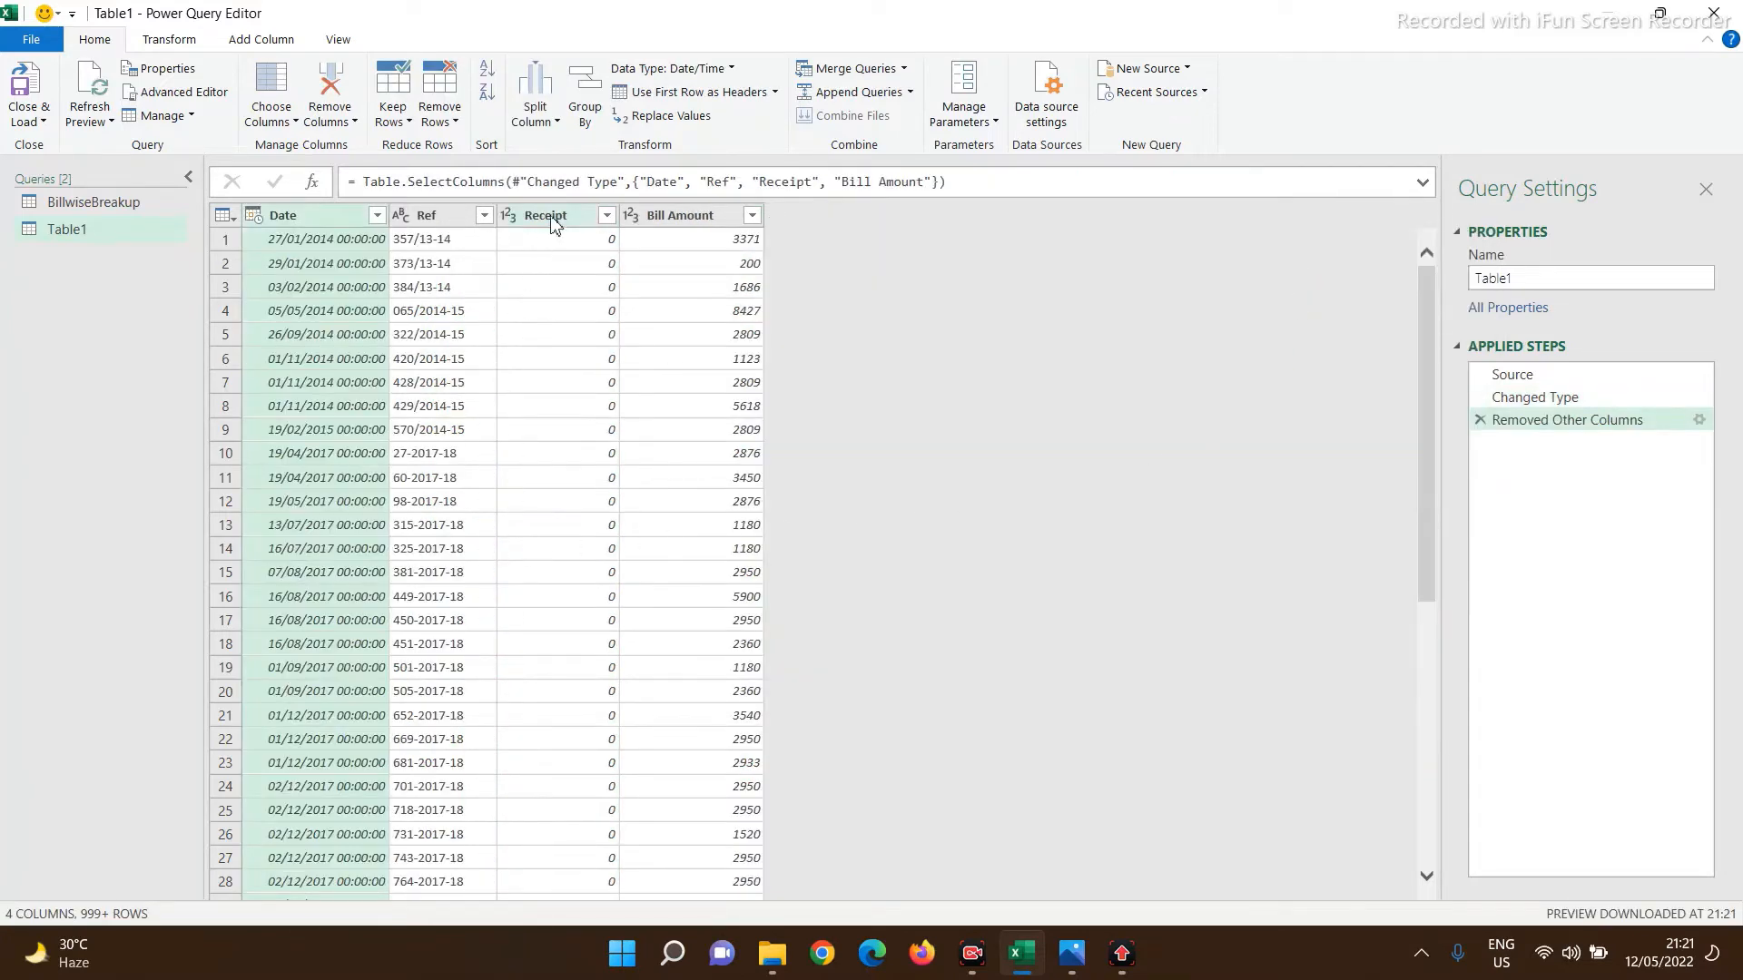
- Remove the Receipt column from the new Table1 query
left_click(555, 215)
right_click(556, 216)
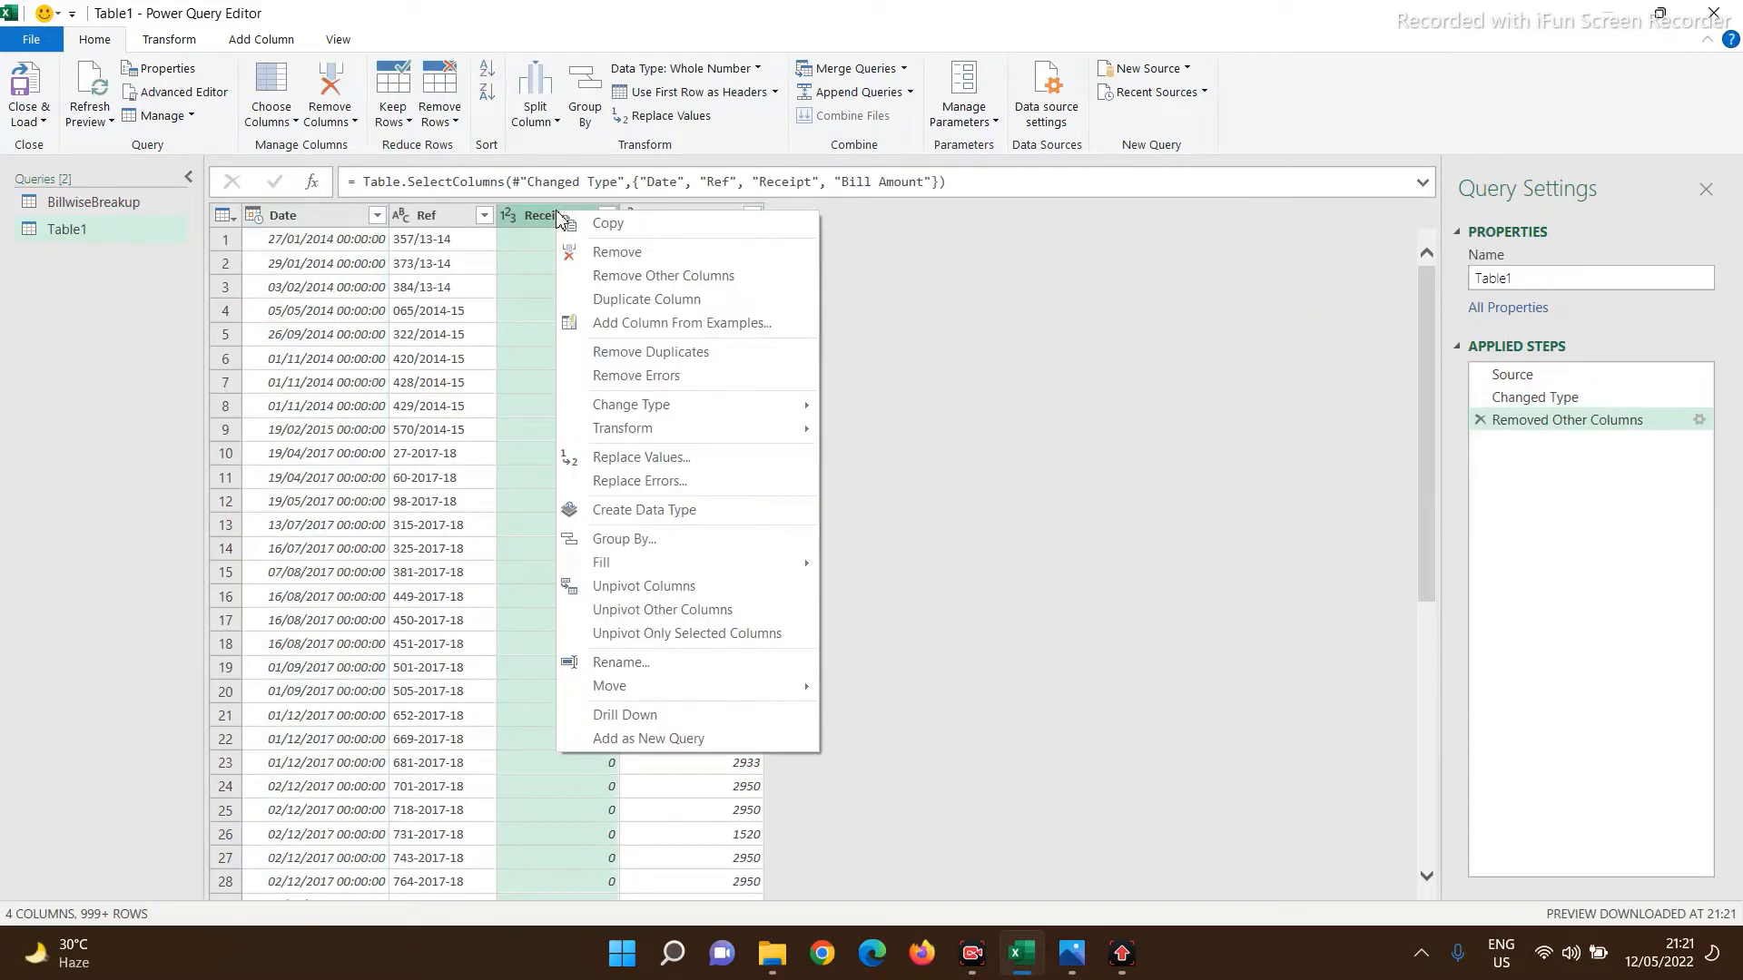
left_click(606, 254)
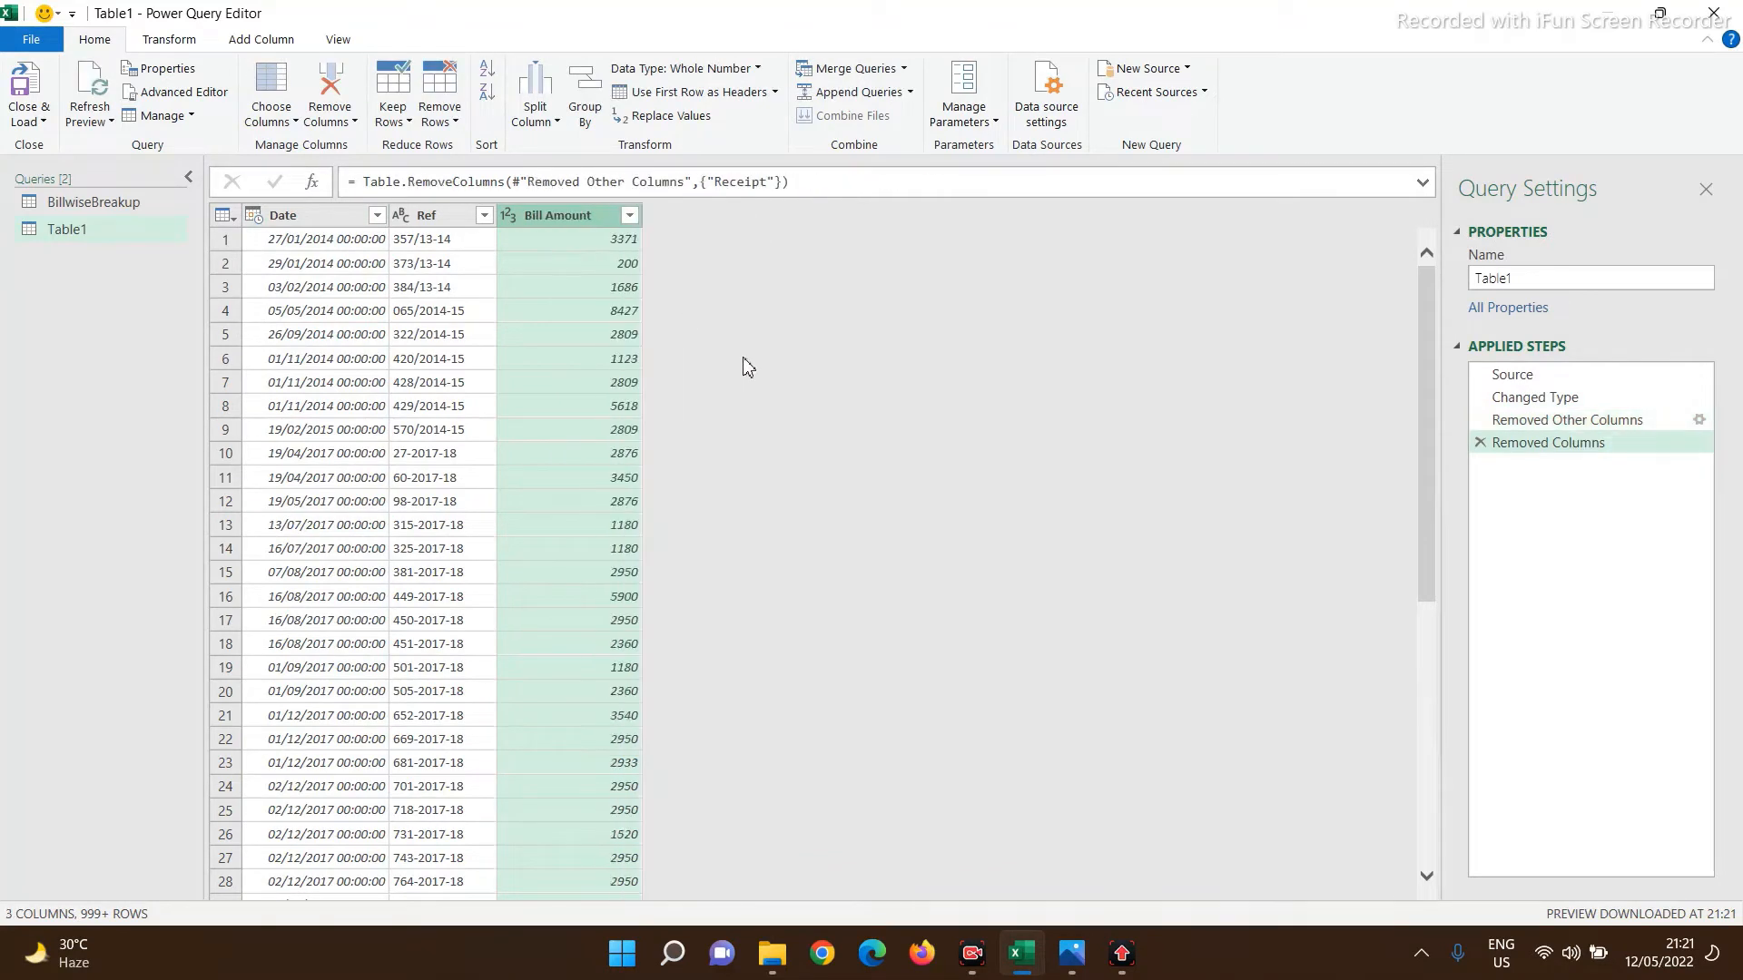
- Filter the rows to keep only those where Bill Amount does not equal 0
left_click(630, 215)
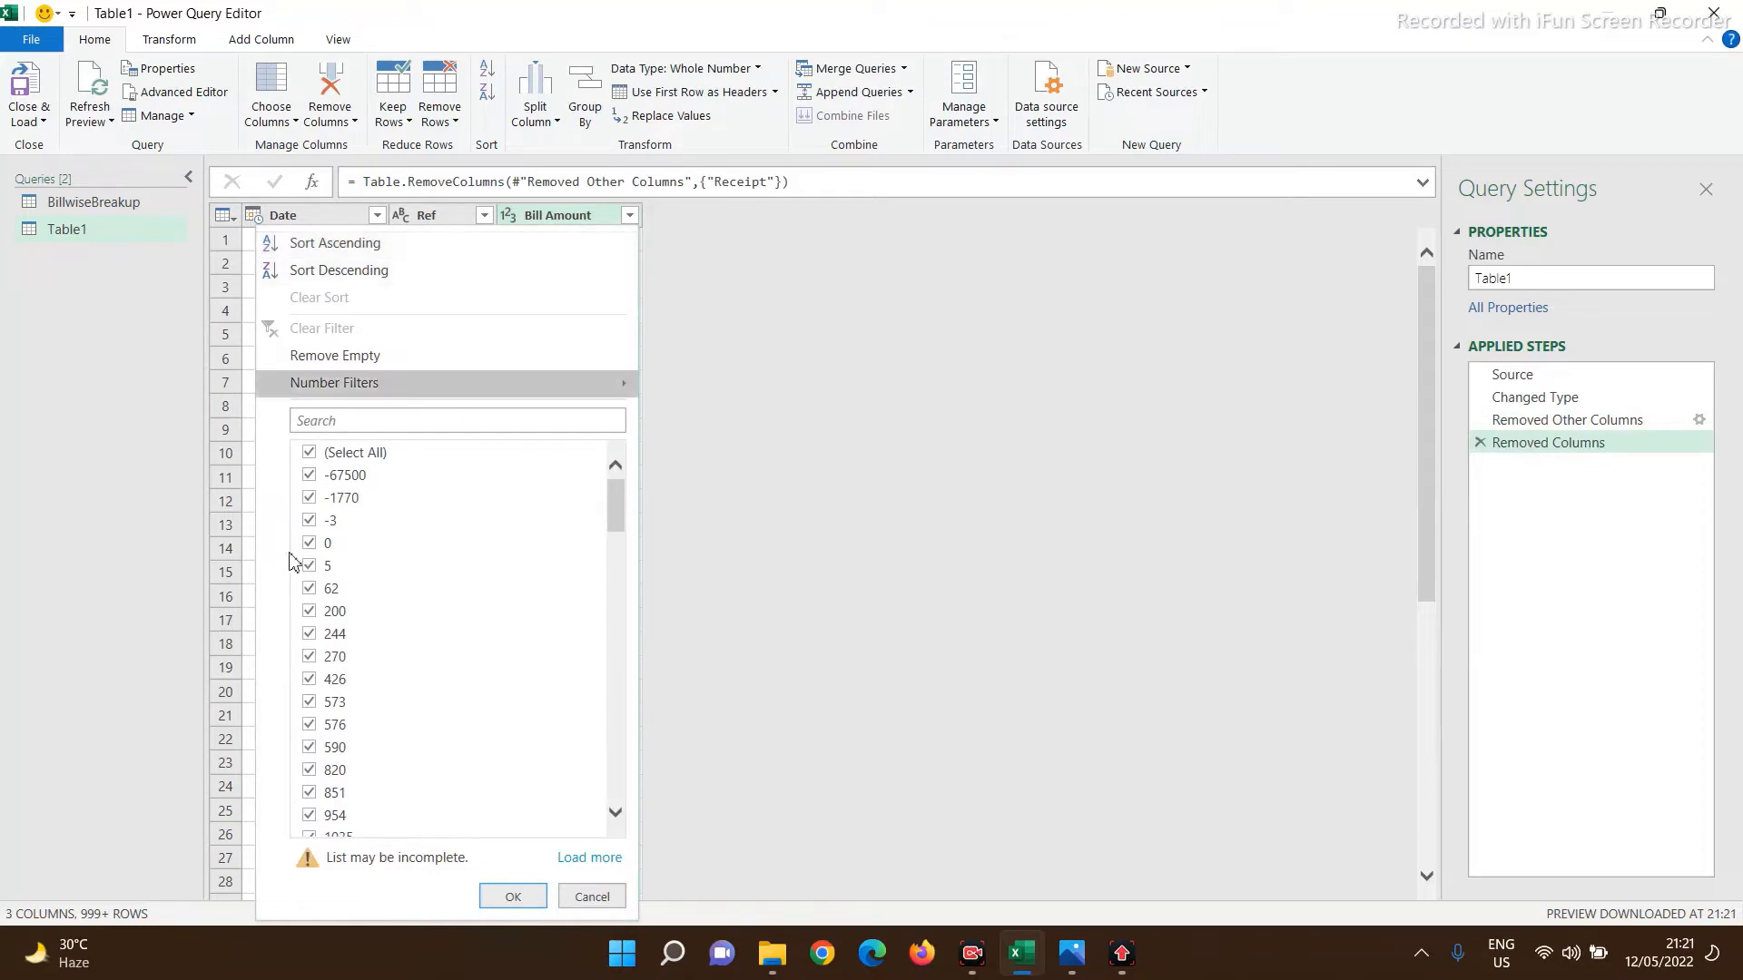
mouse_move(328, 391)
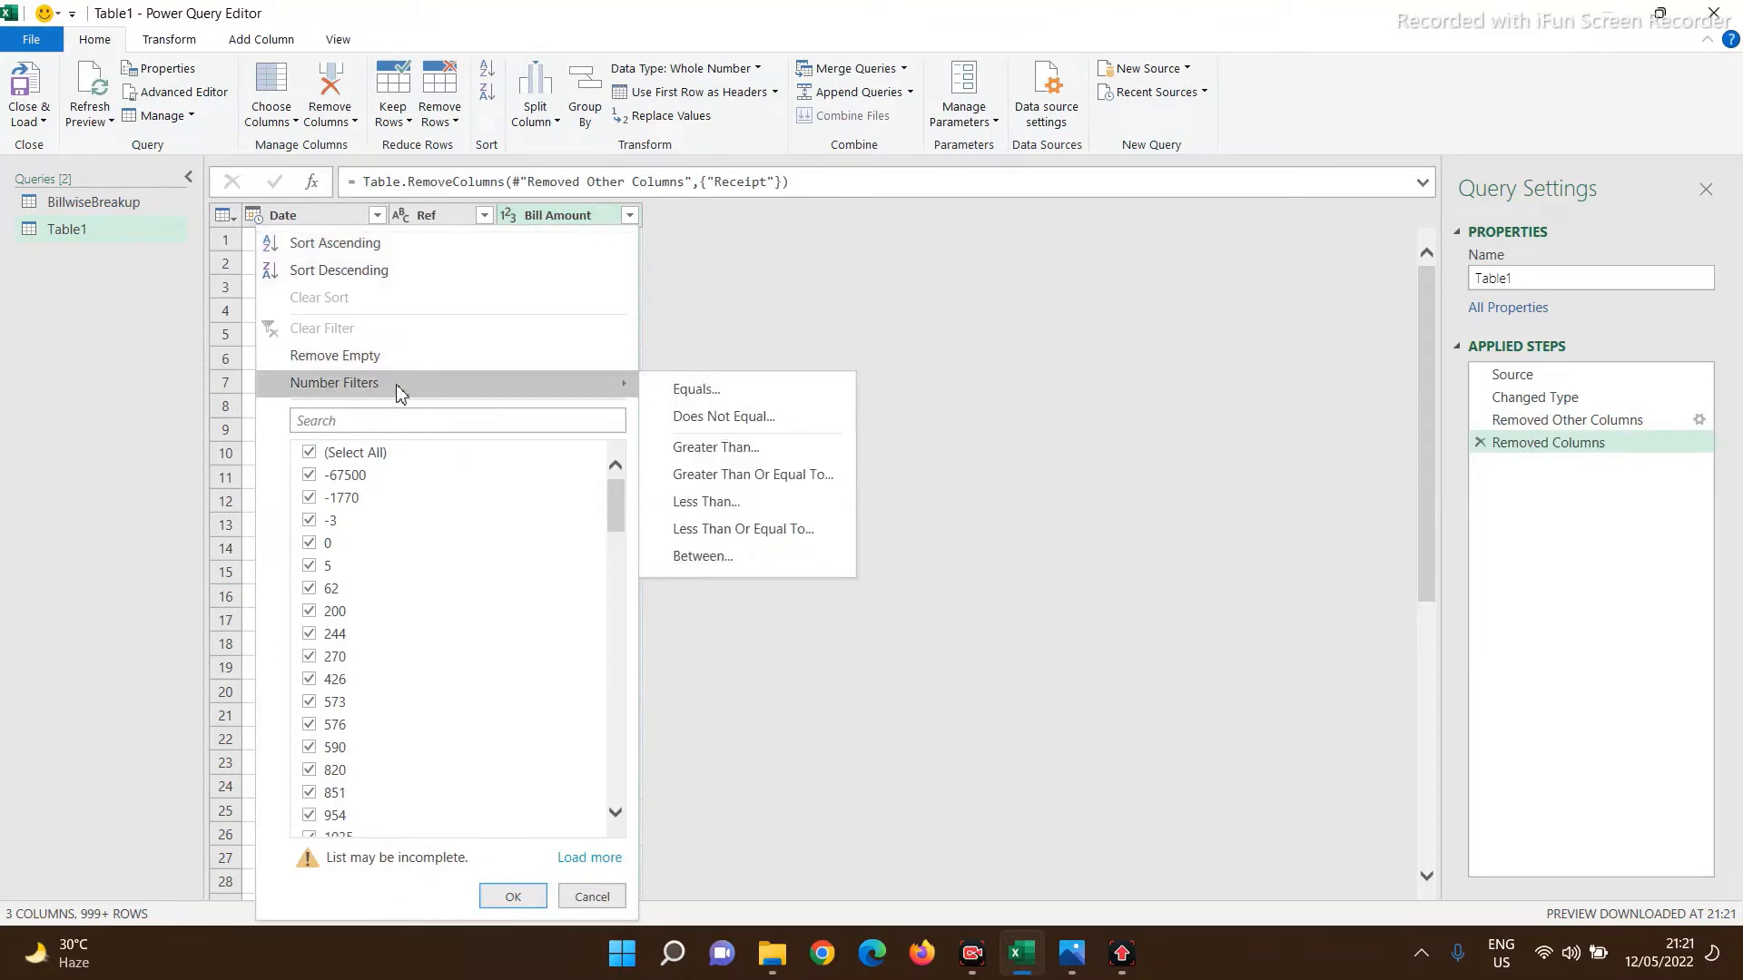
left_click(712, 420)
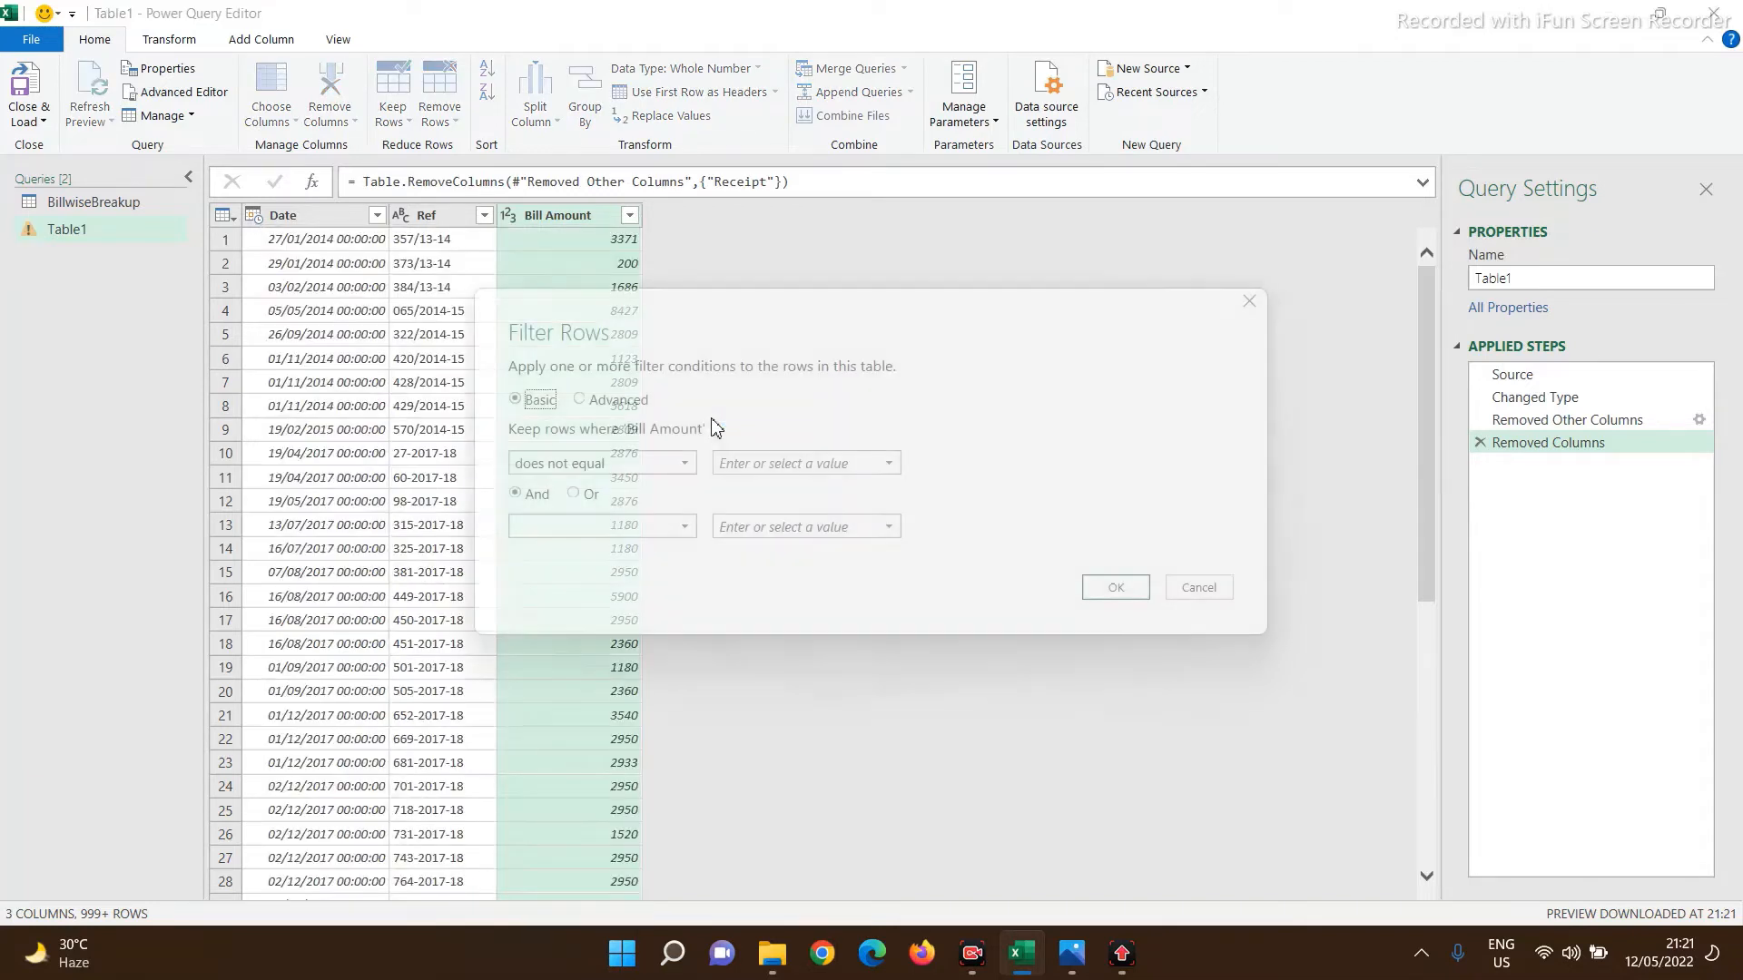
left_click(760, 465)
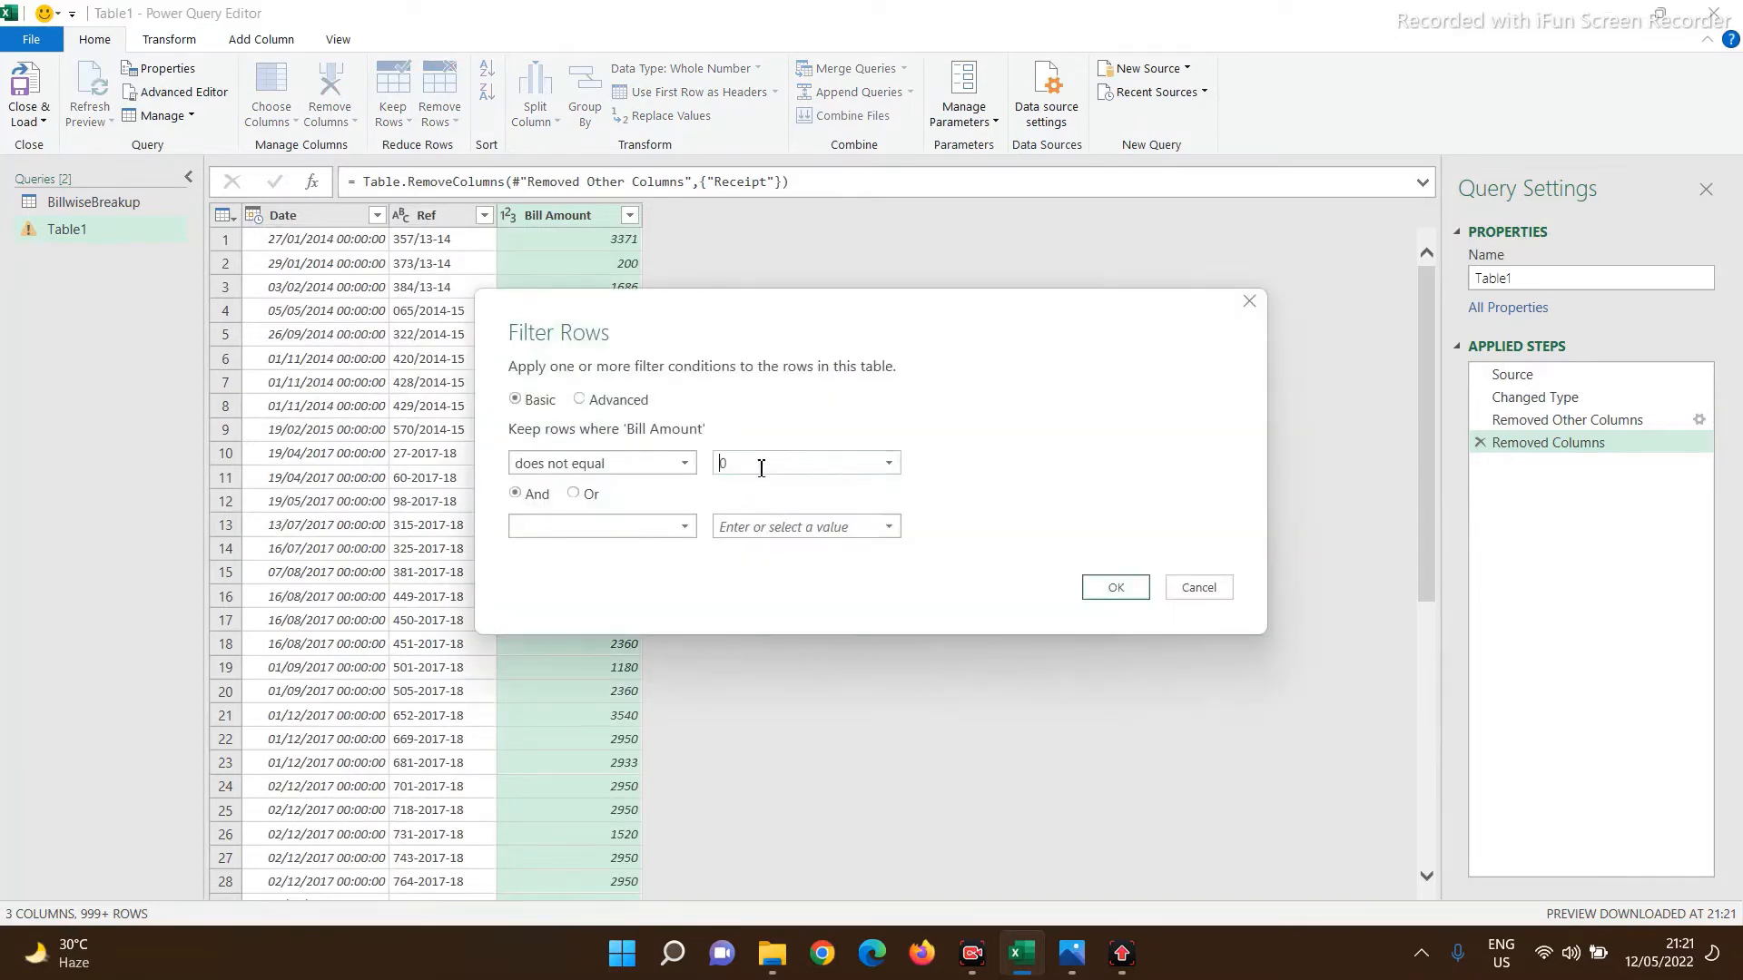
left_click(1124, 588)
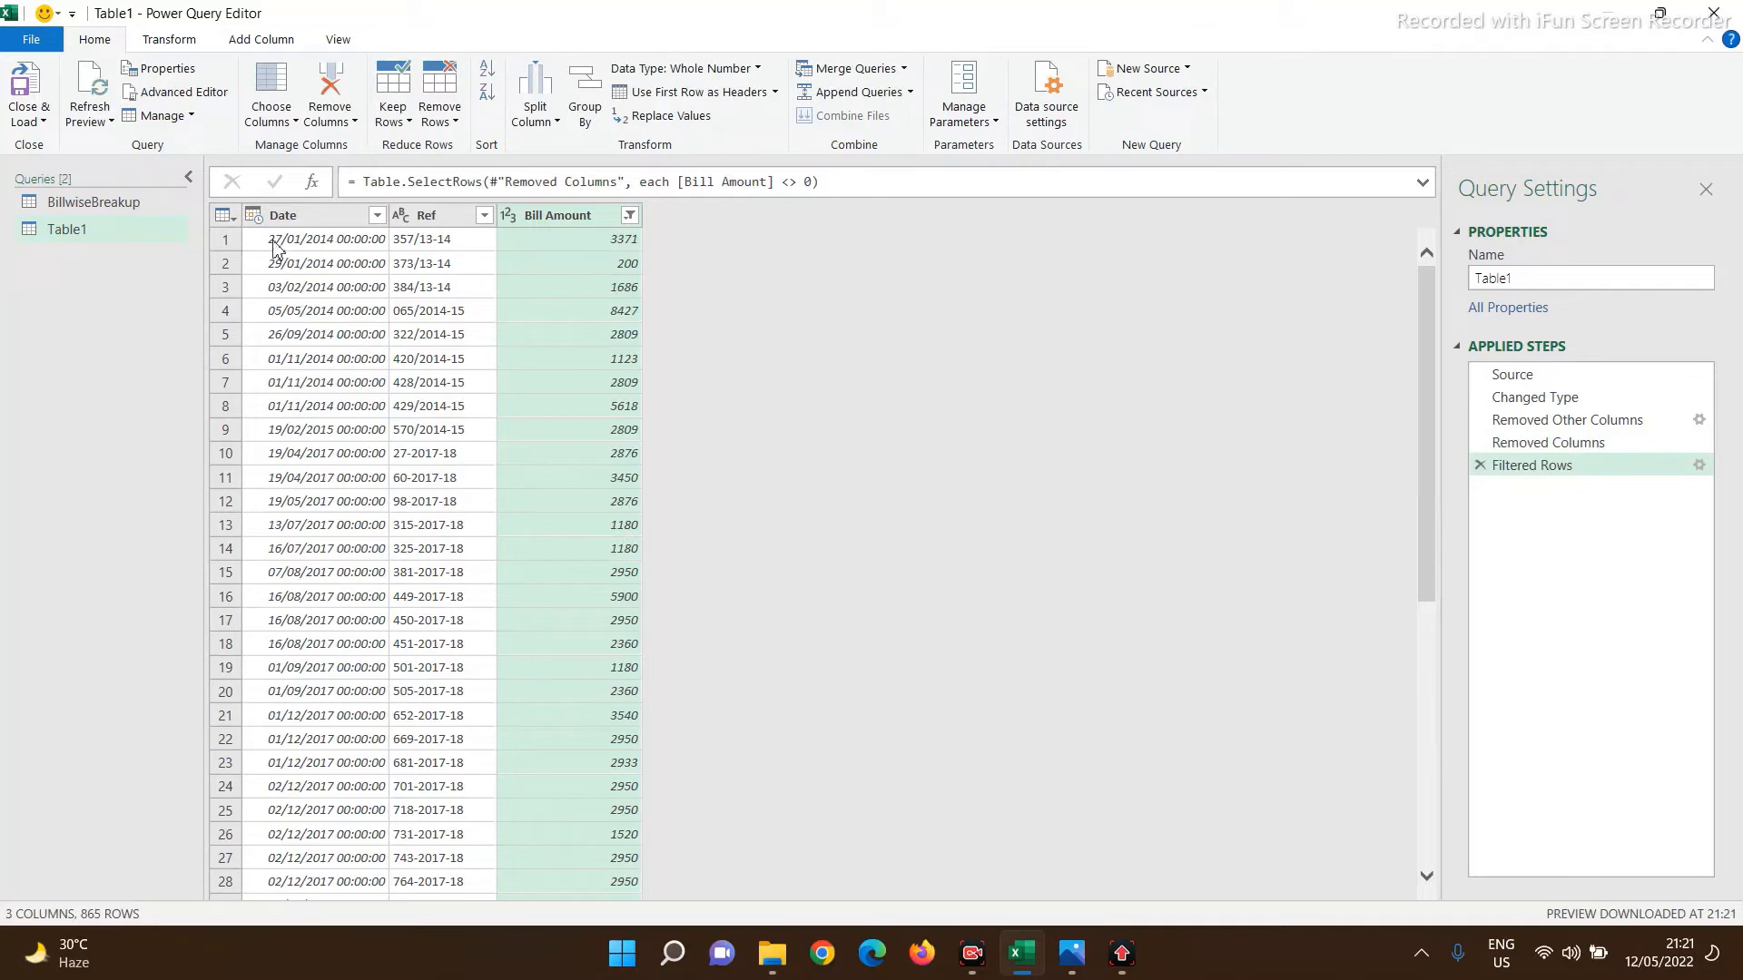
- Change the Date column's data type to Date and remove the Bill Amount column
left_click(254, 218)
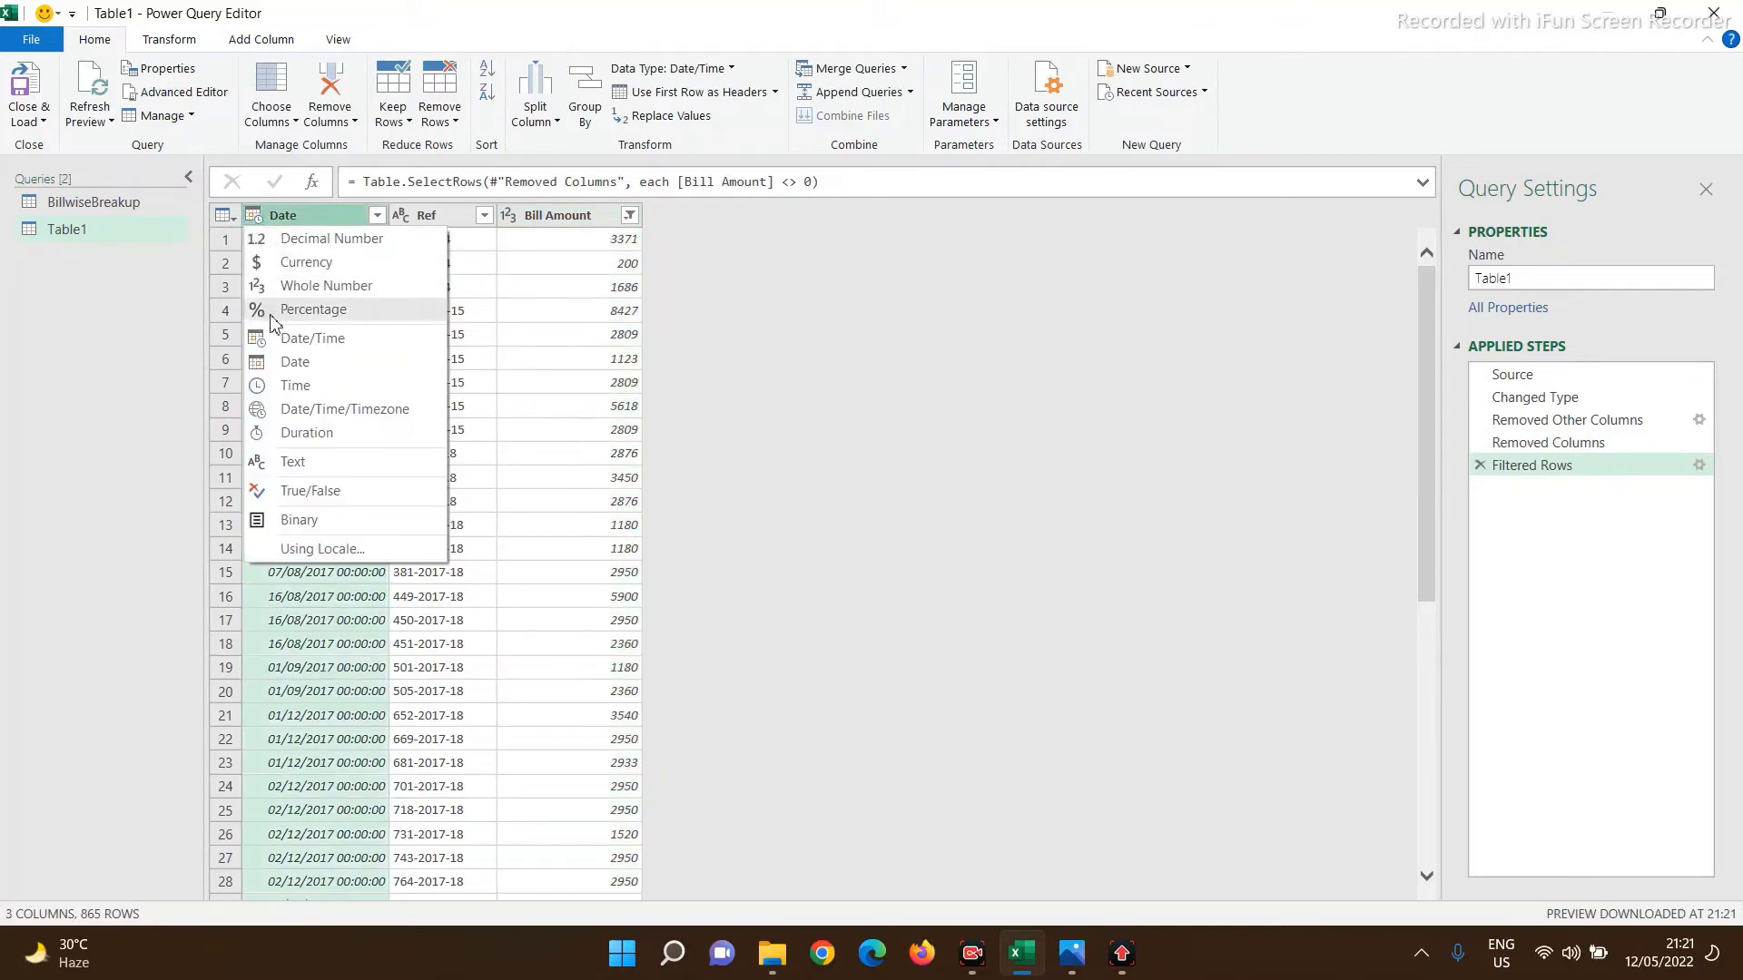
left_click(279, 363)
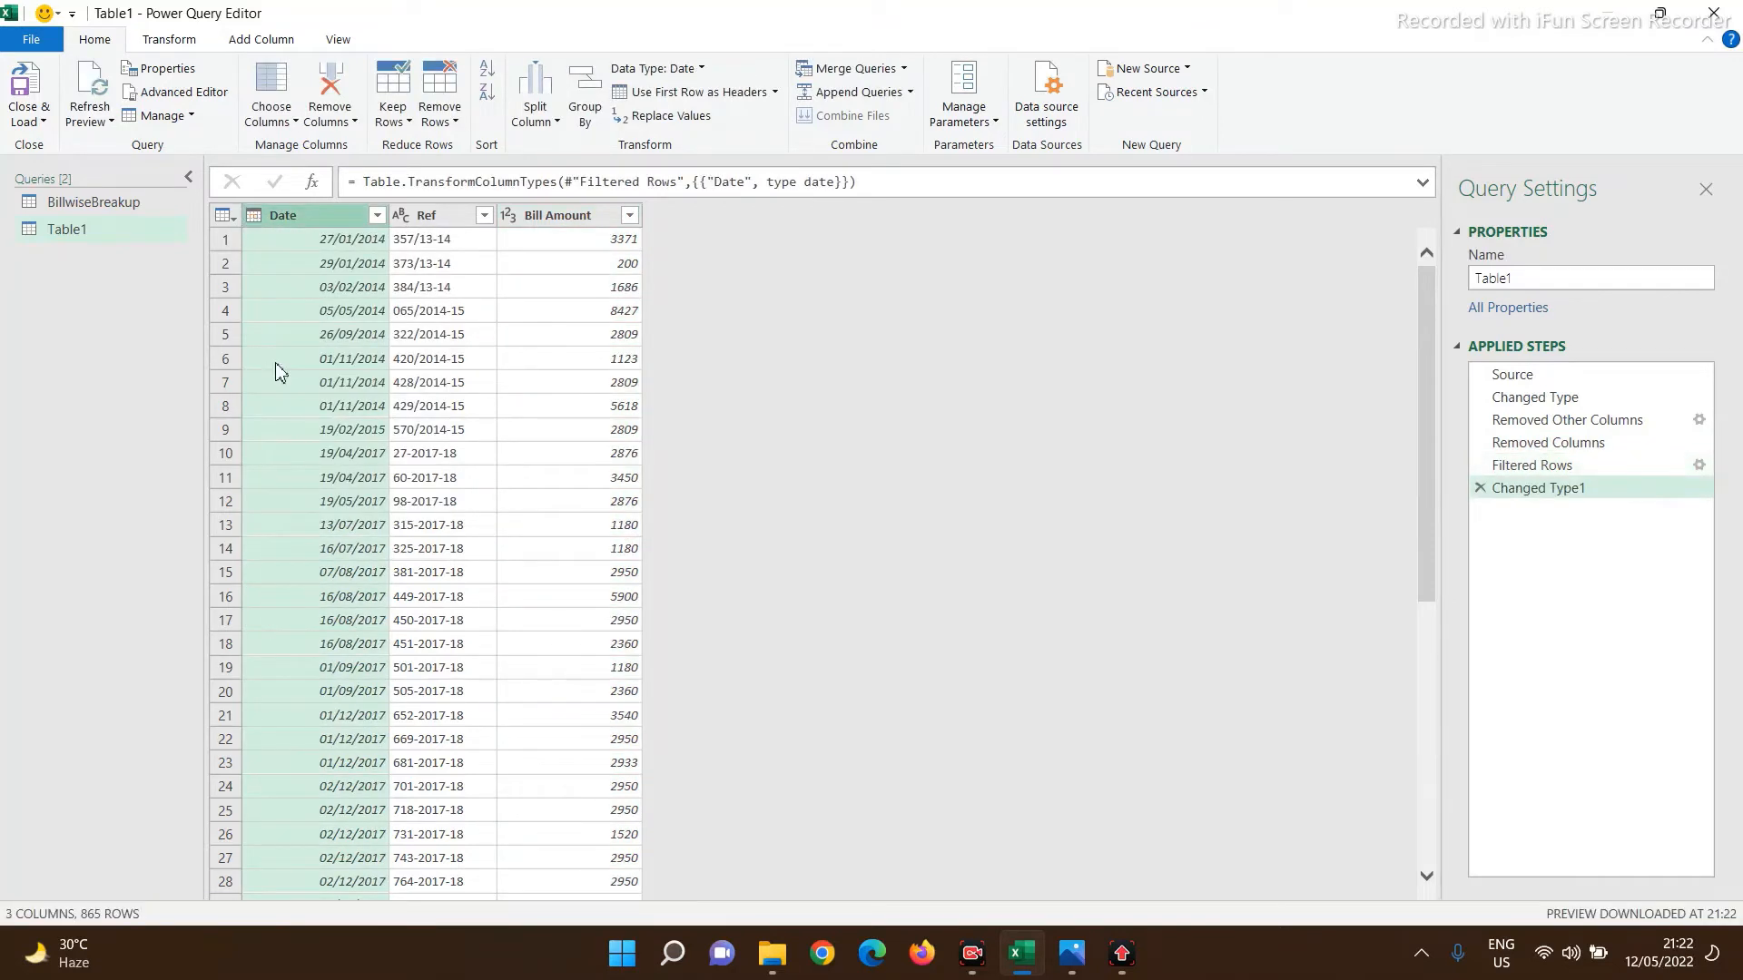
right_click(578, 221)
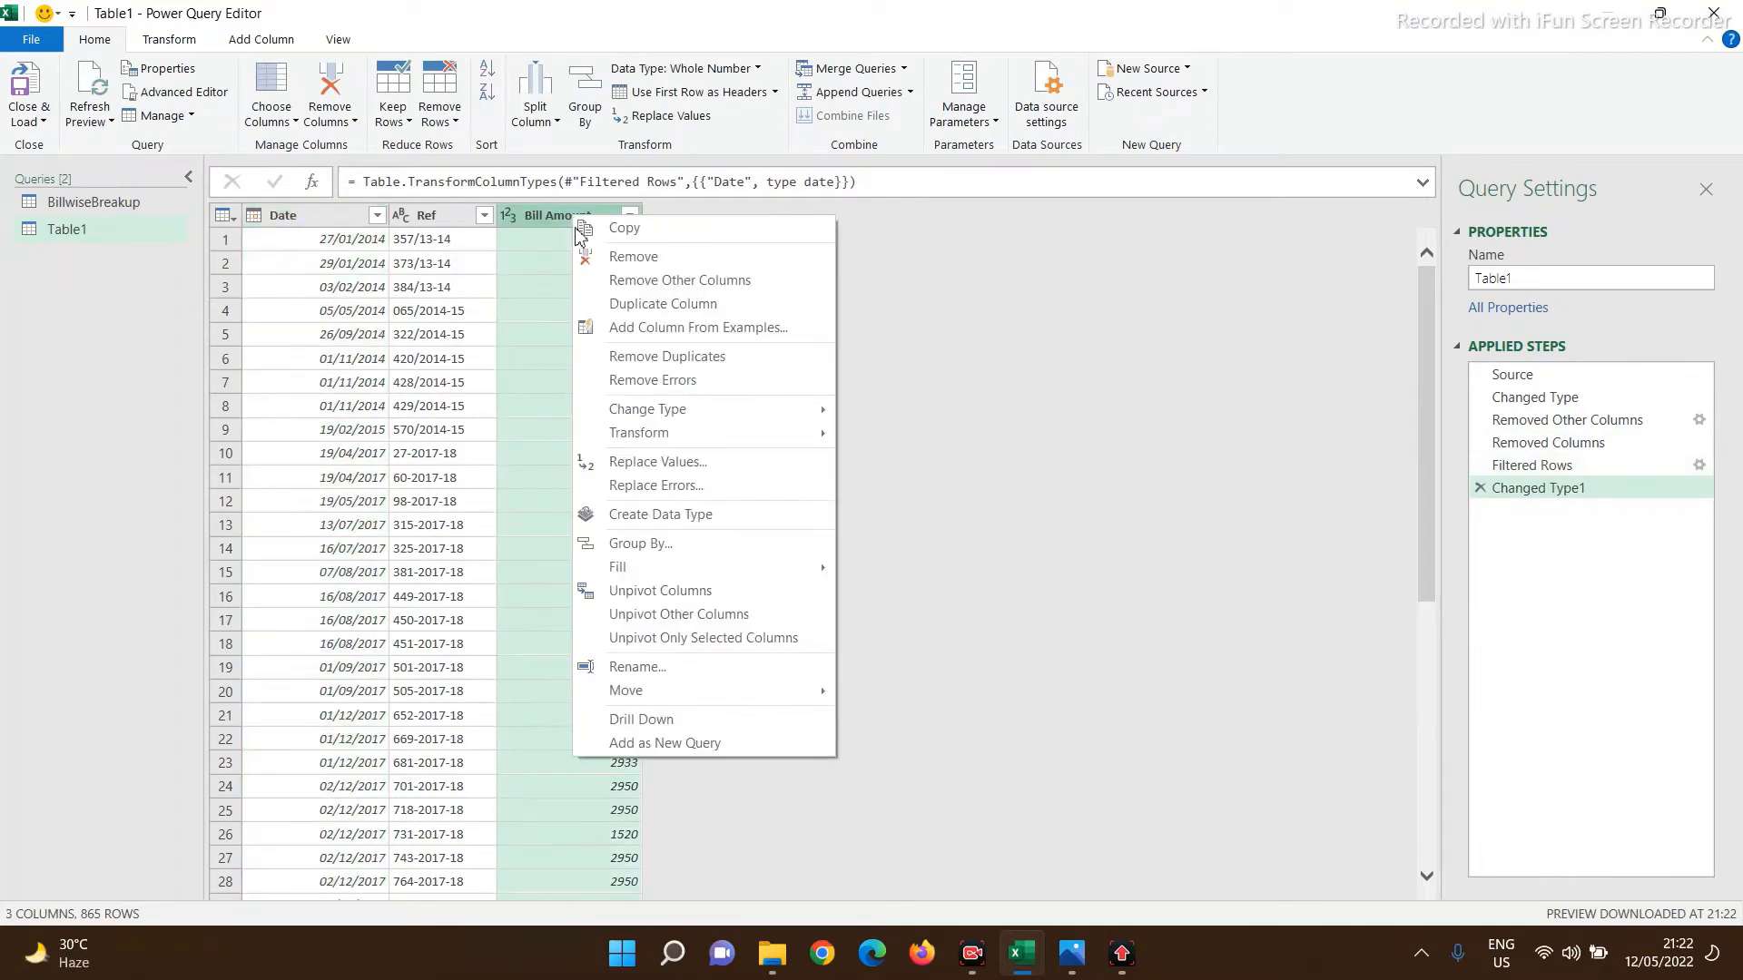
left_click(609, 259)
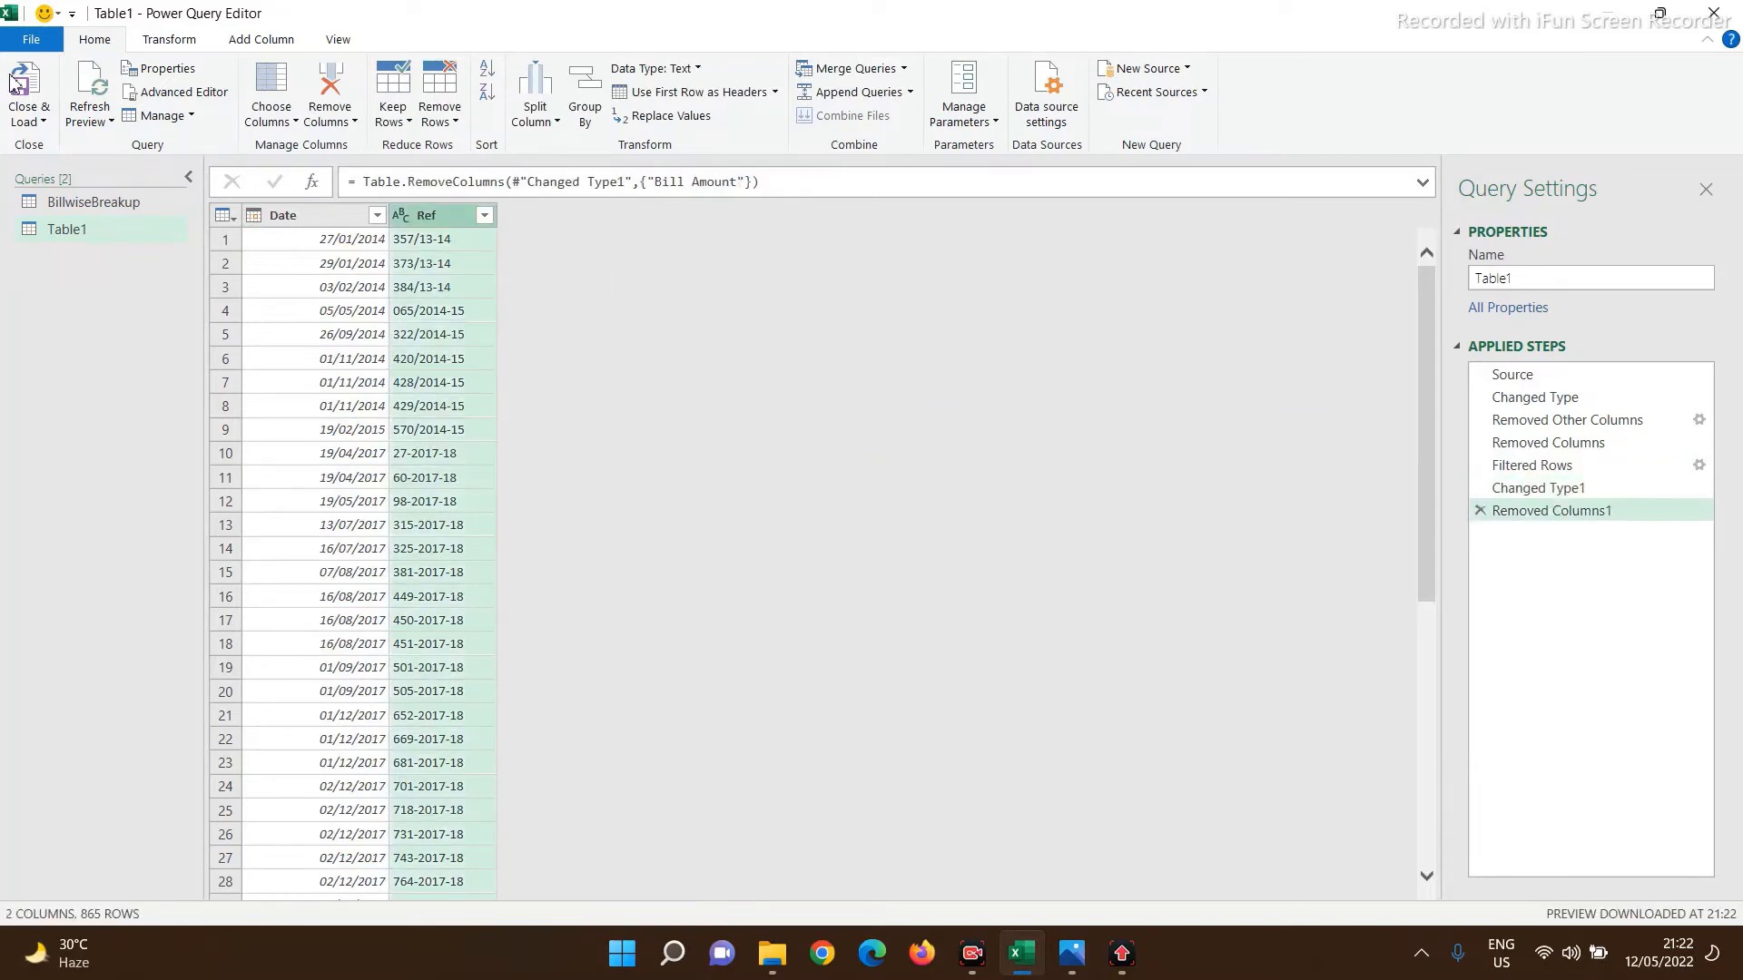
- Close the query editor and load the Date and Ref query as a connection only
left_click(32, 41)
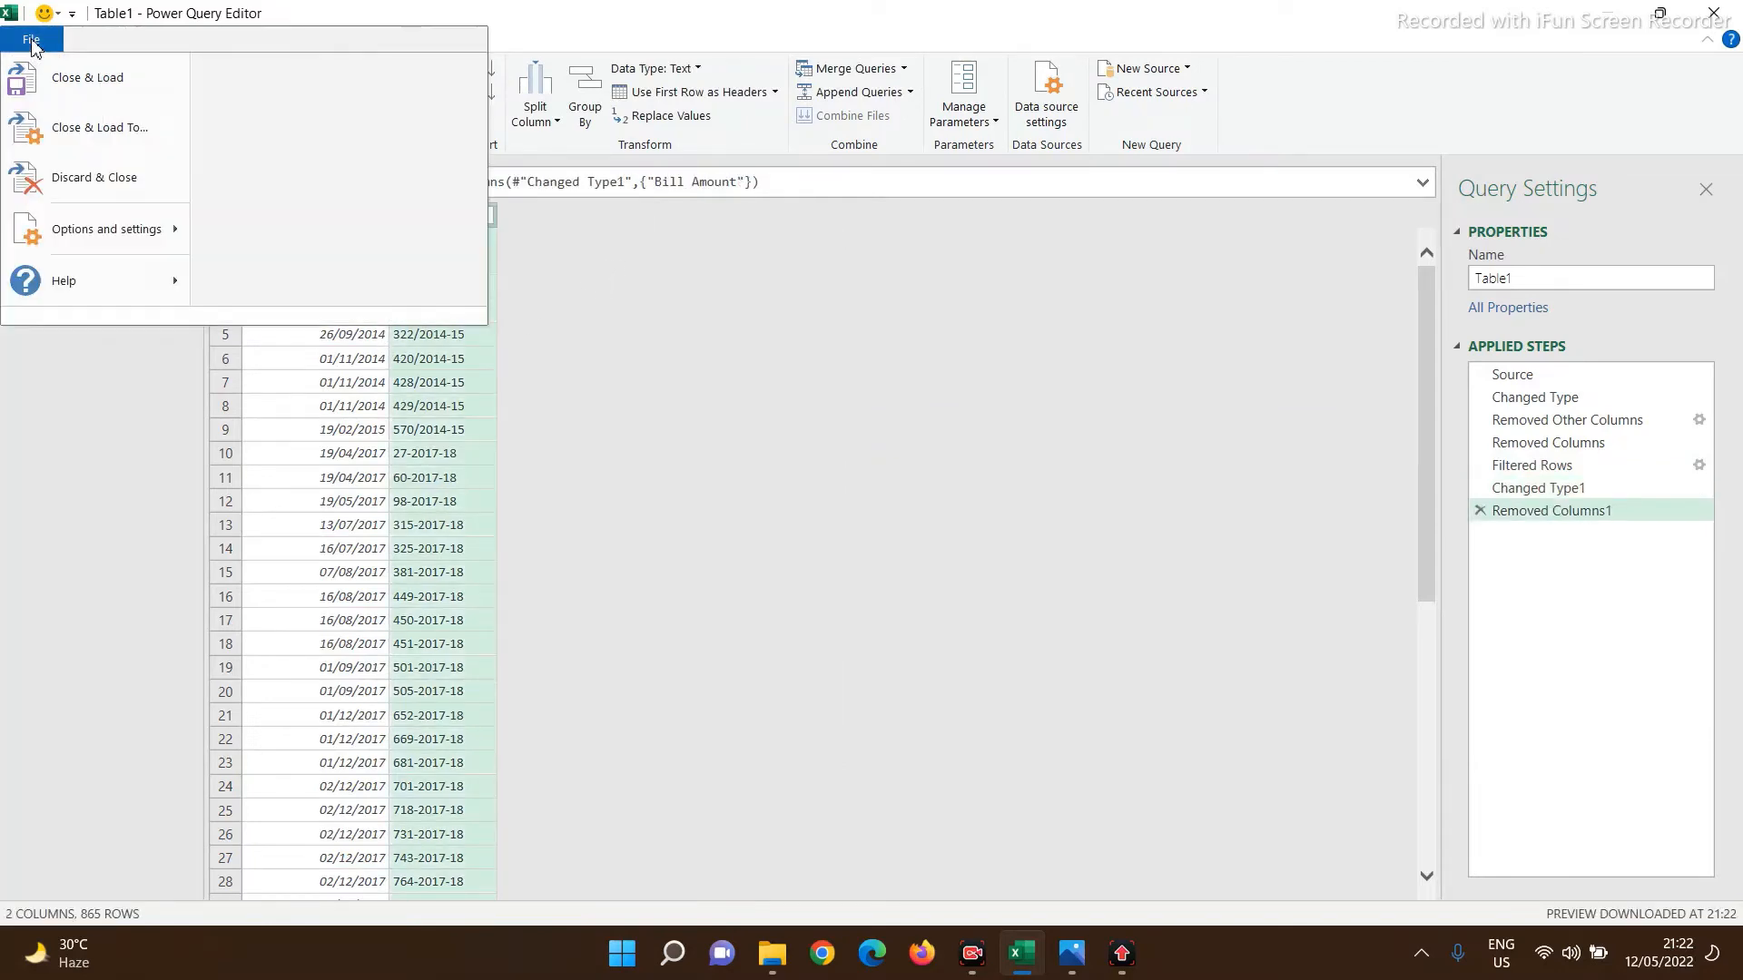
left_click(63, 145)
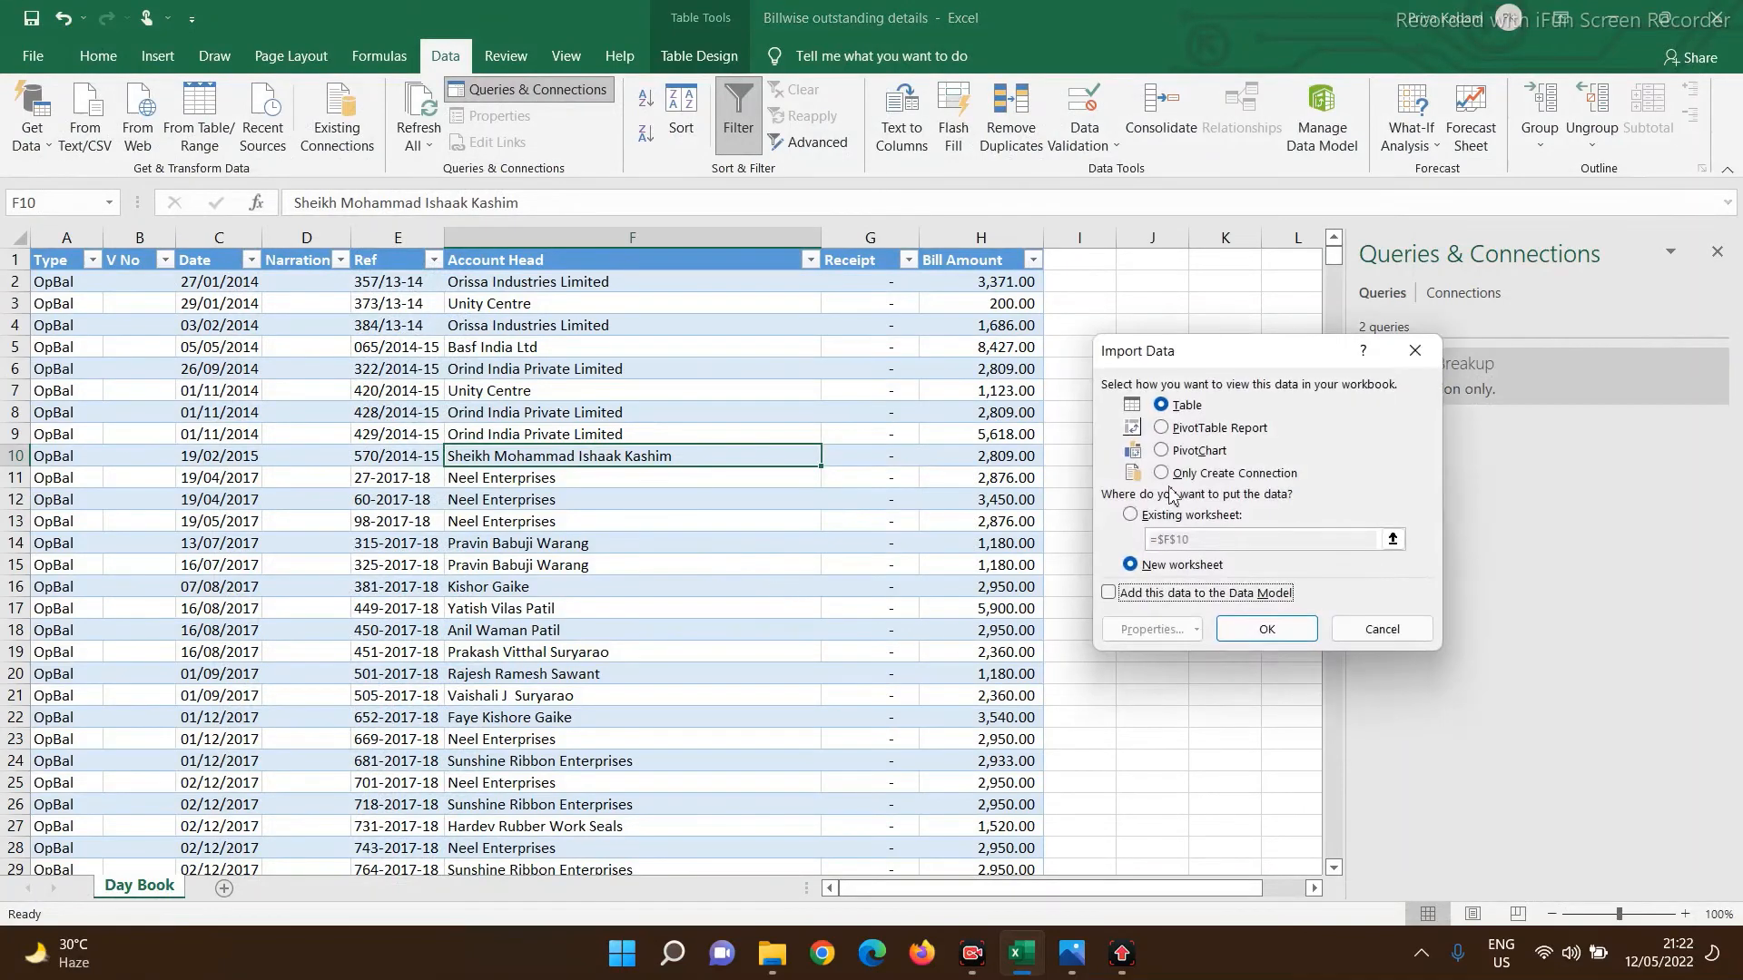
left_click(1173, 473)
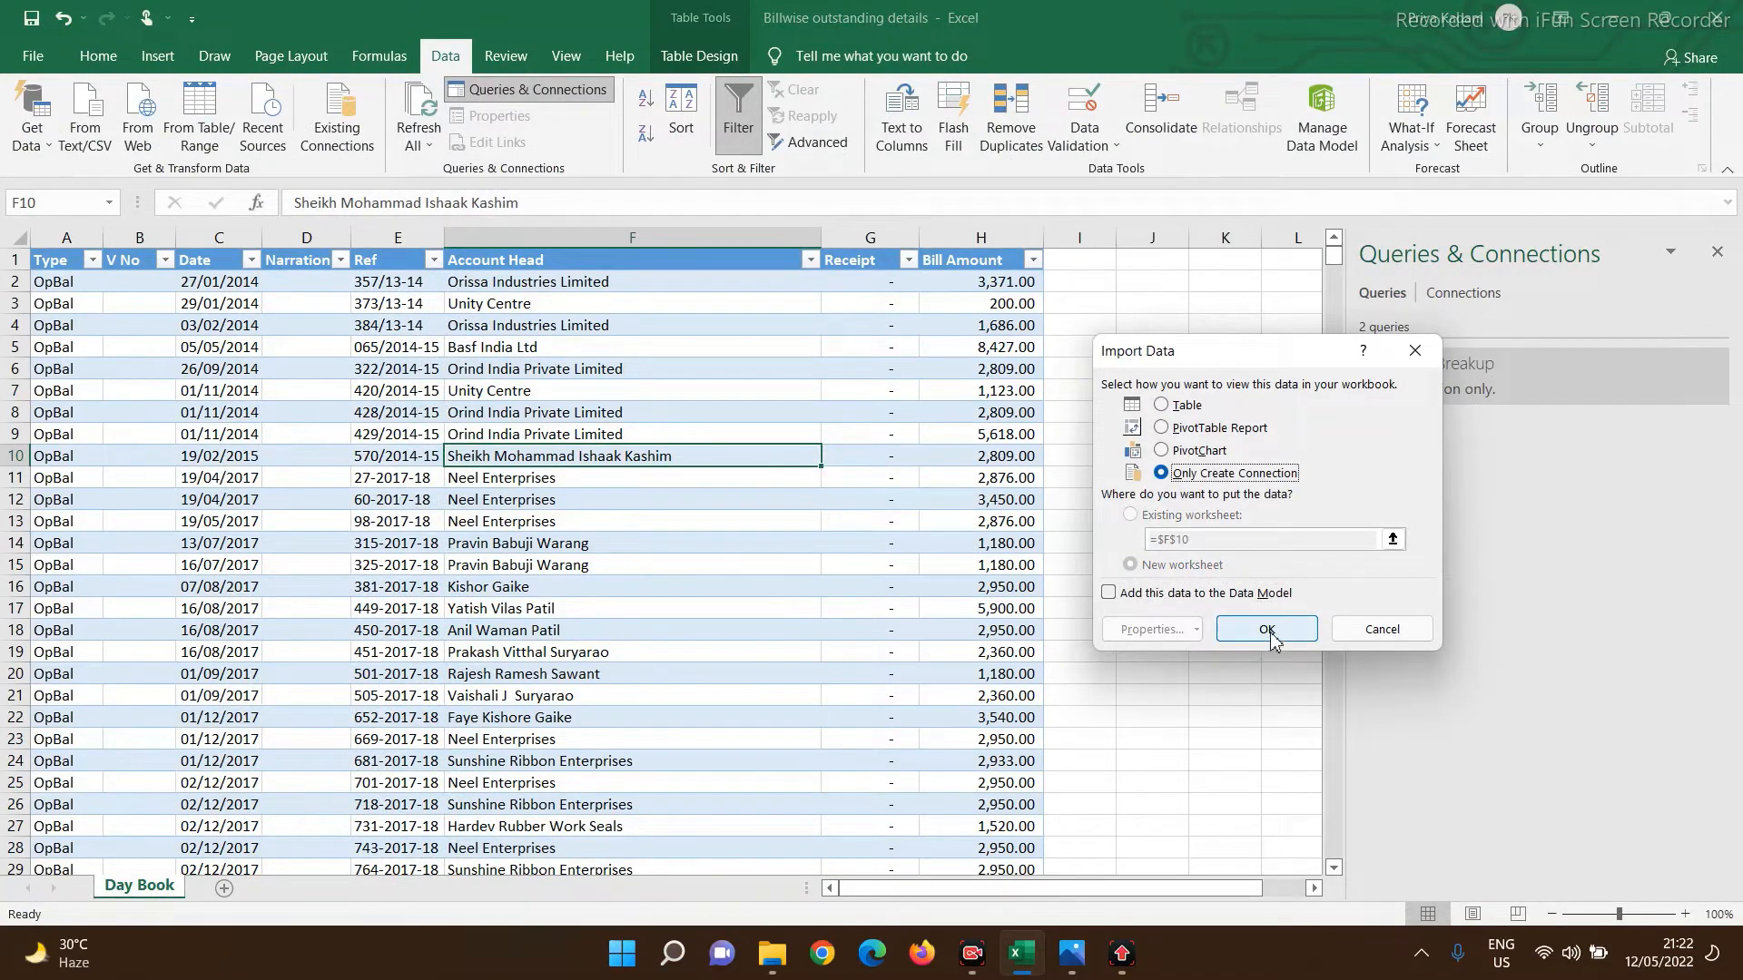
left_click(1267, 630)
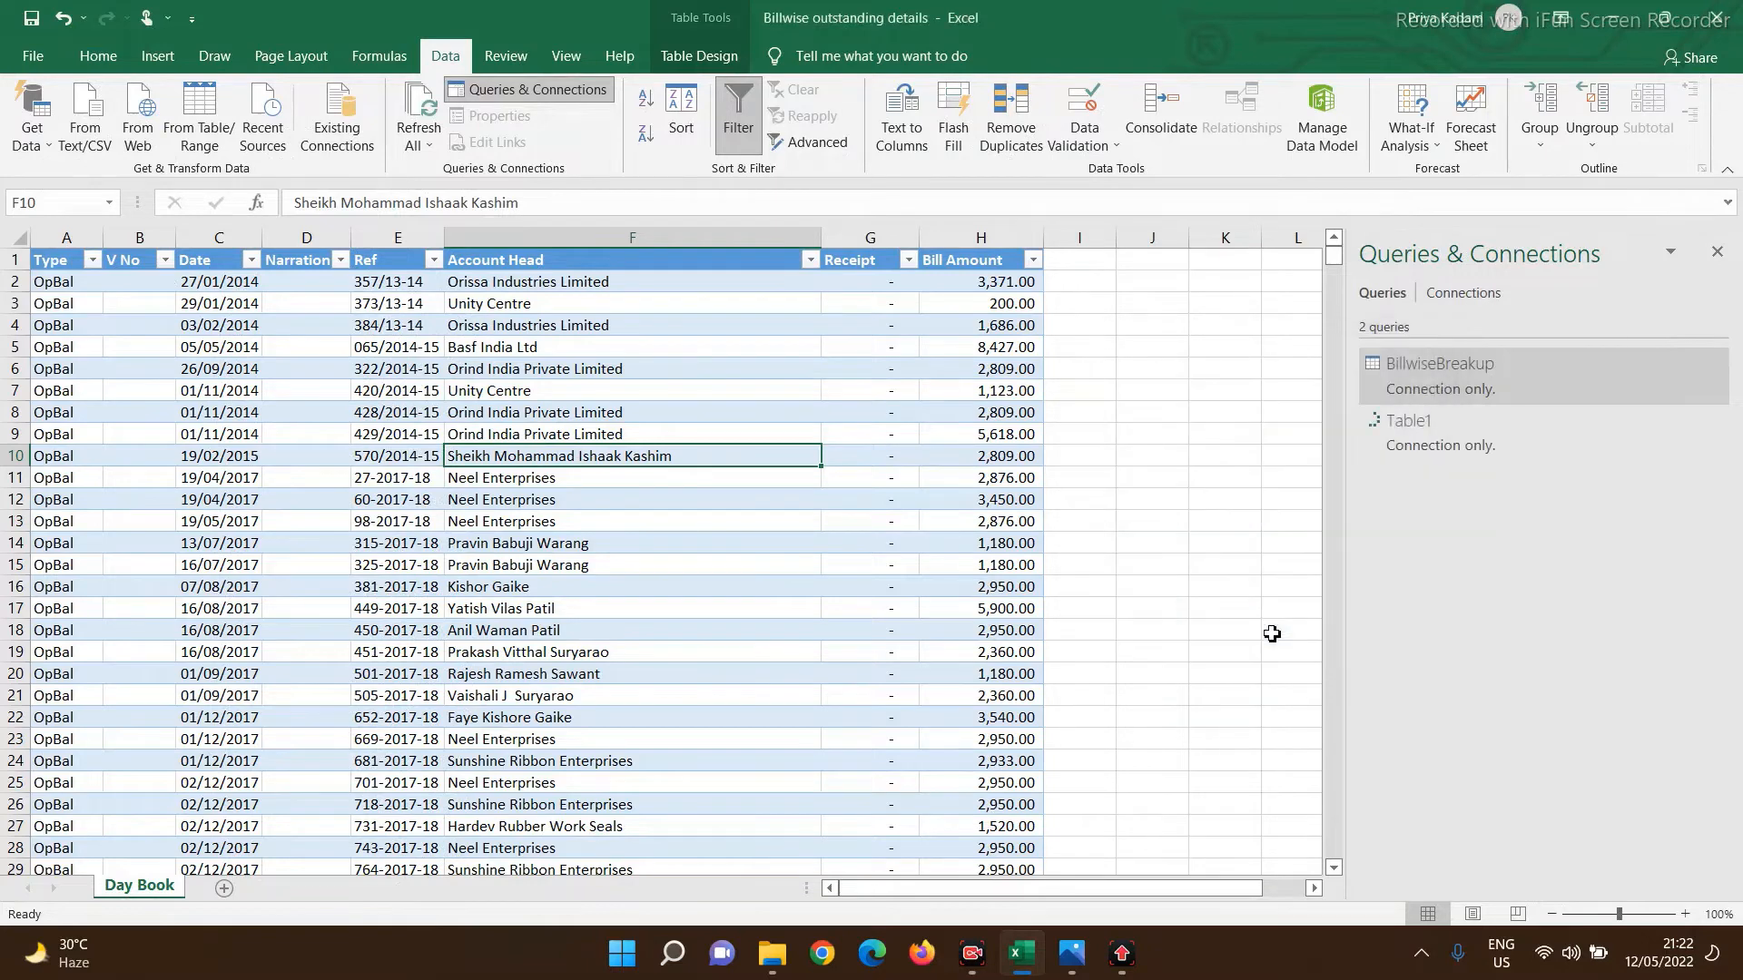
- Rename the Table1 query as Bill Date
right_click(1414, 436)
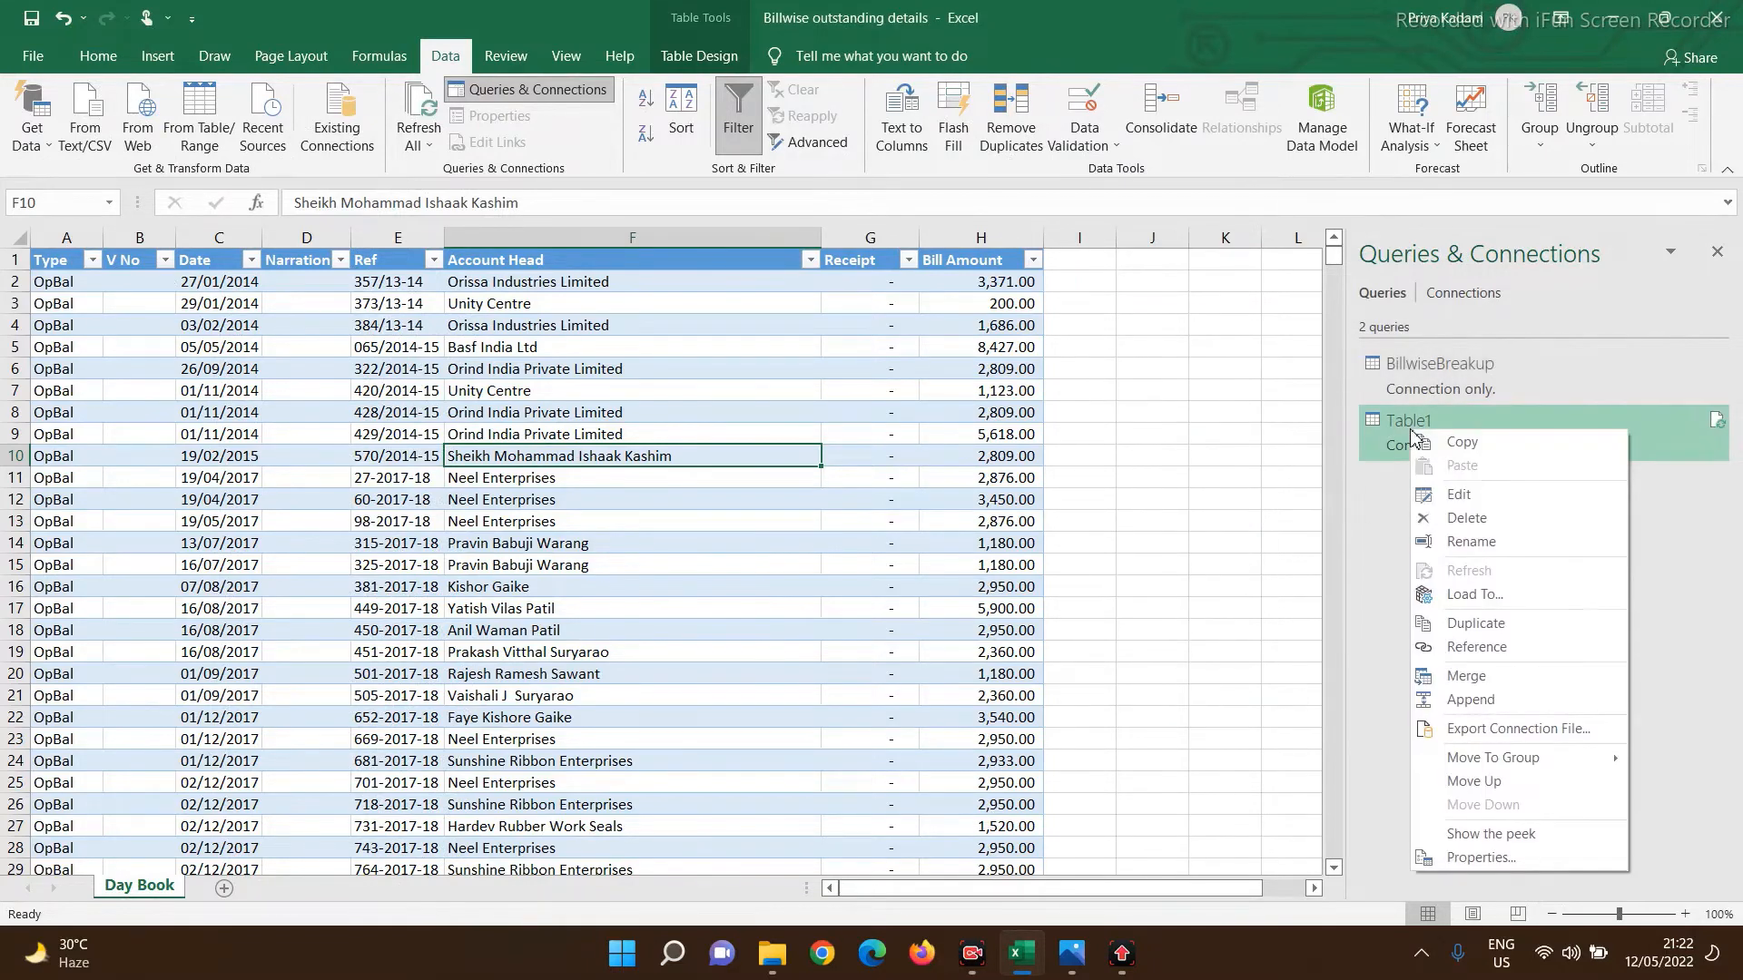
left_click(1460, 545)
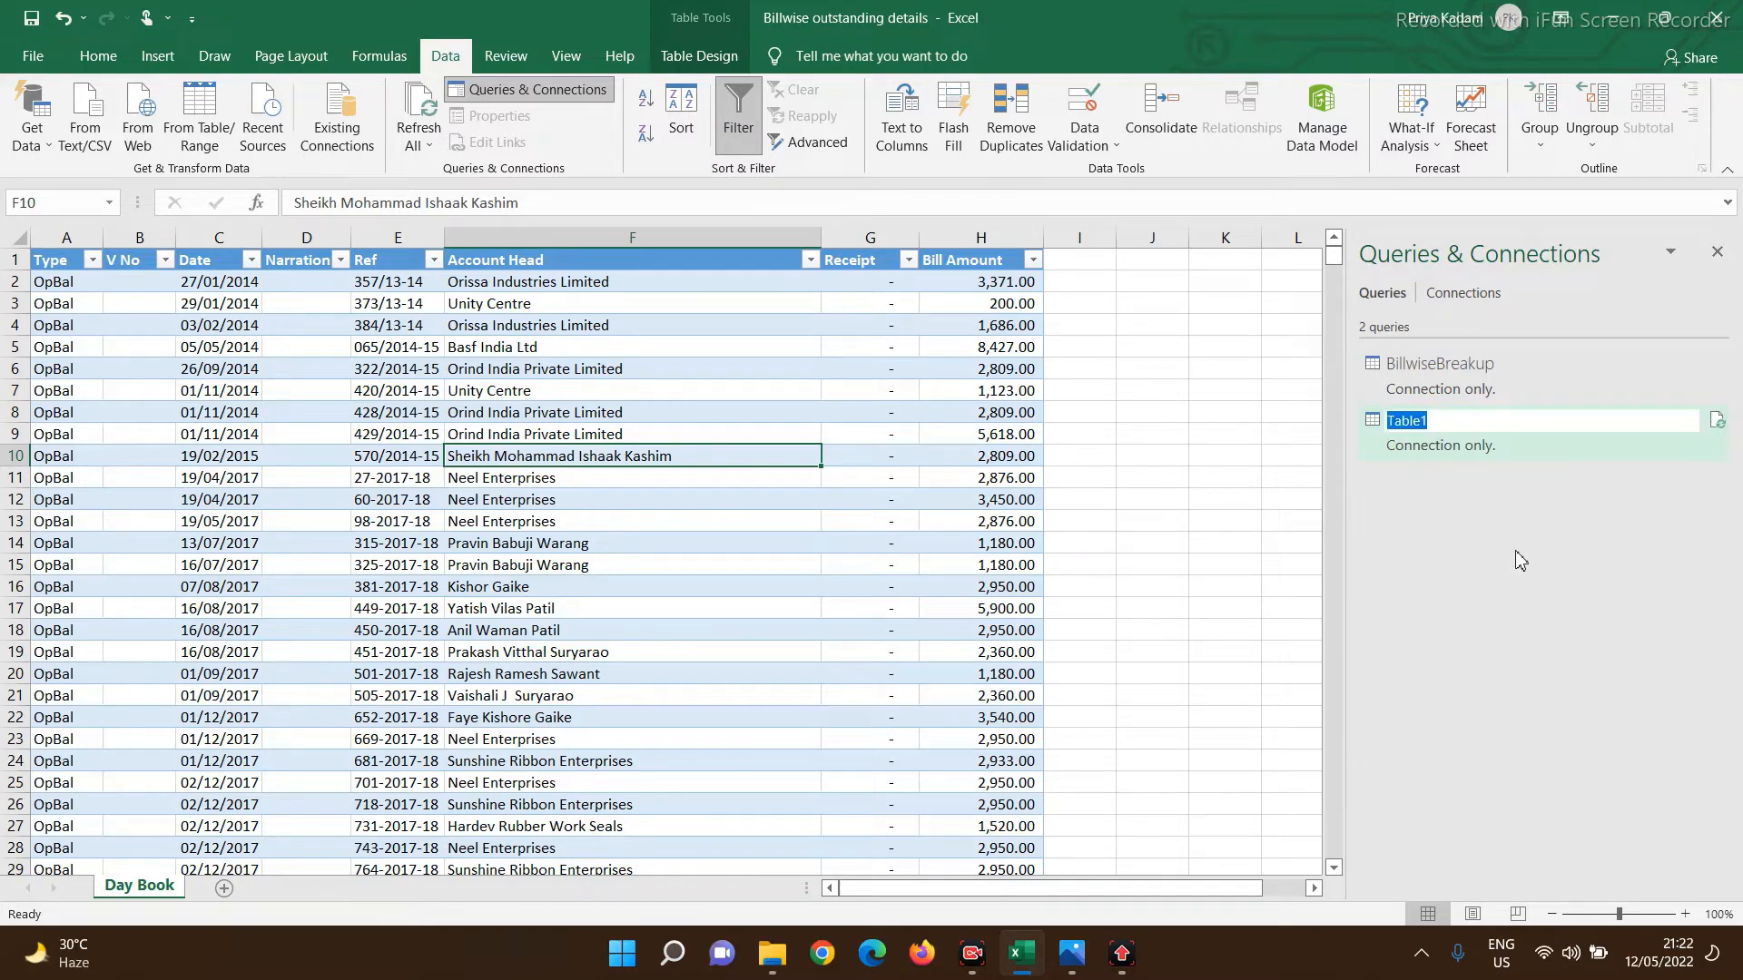
type("Bill Date")
key("Return")
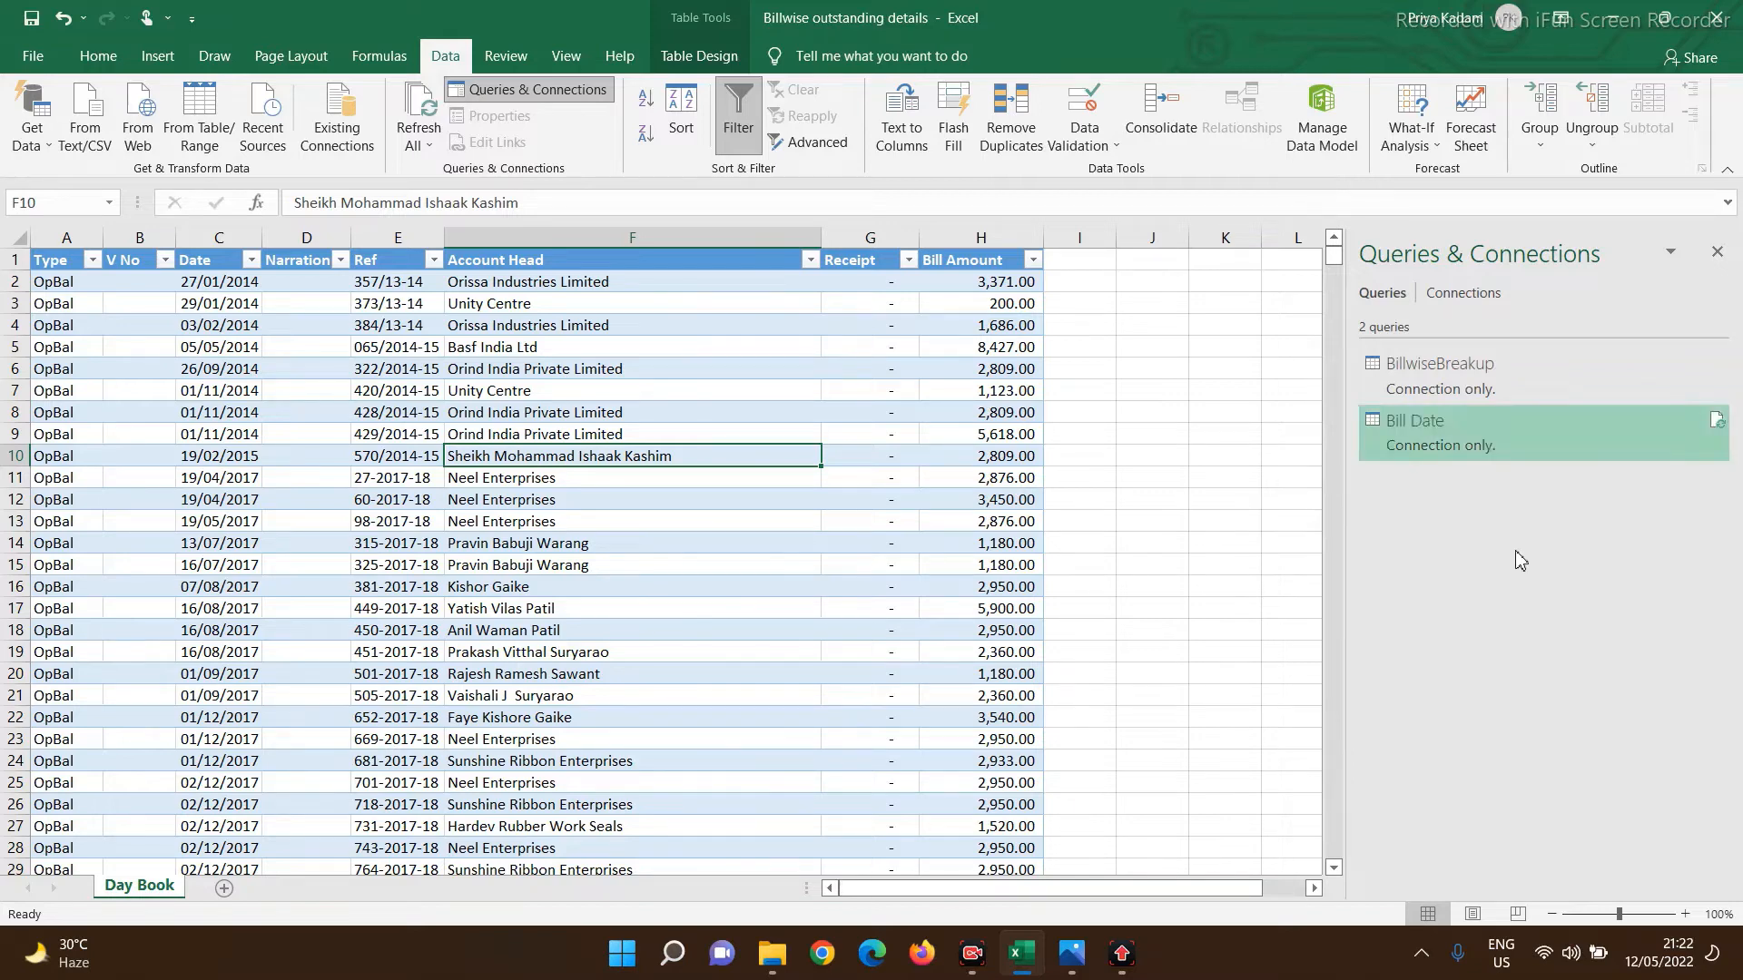
left_click(910, 502)
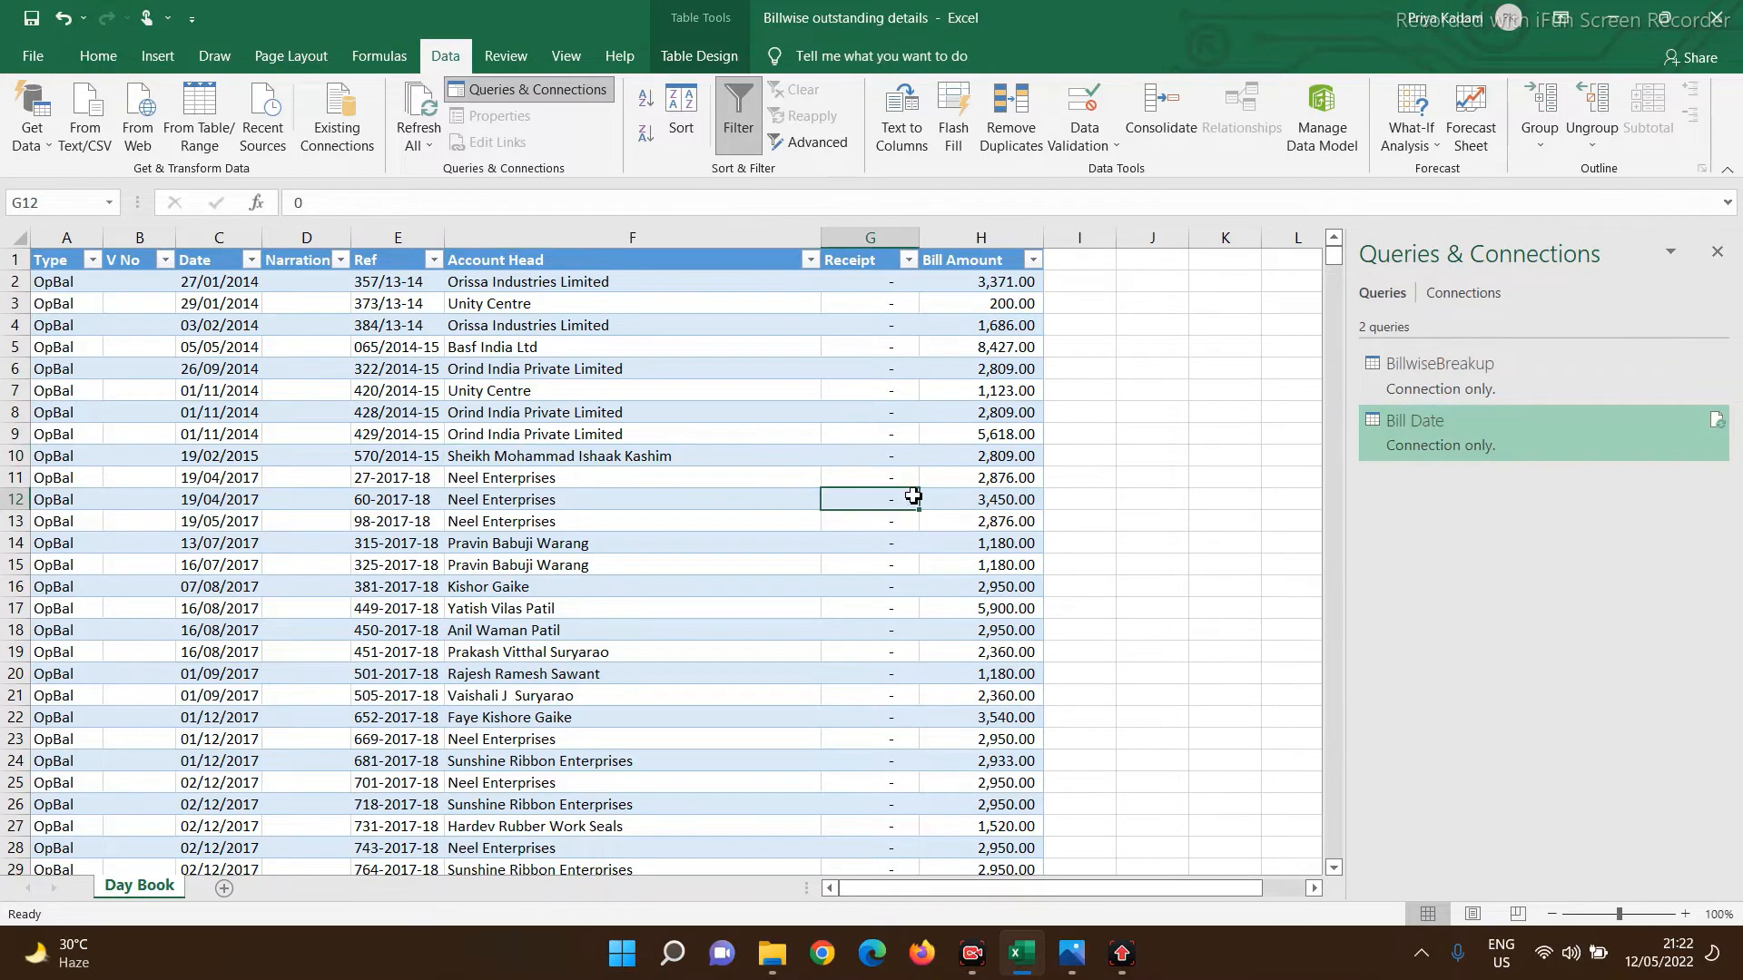
- Open the BillwiseBreakup query for editing and merge it with Bill Date, matching Merged.1 to Ref with a Left Outer join
double_click(1446, 378)
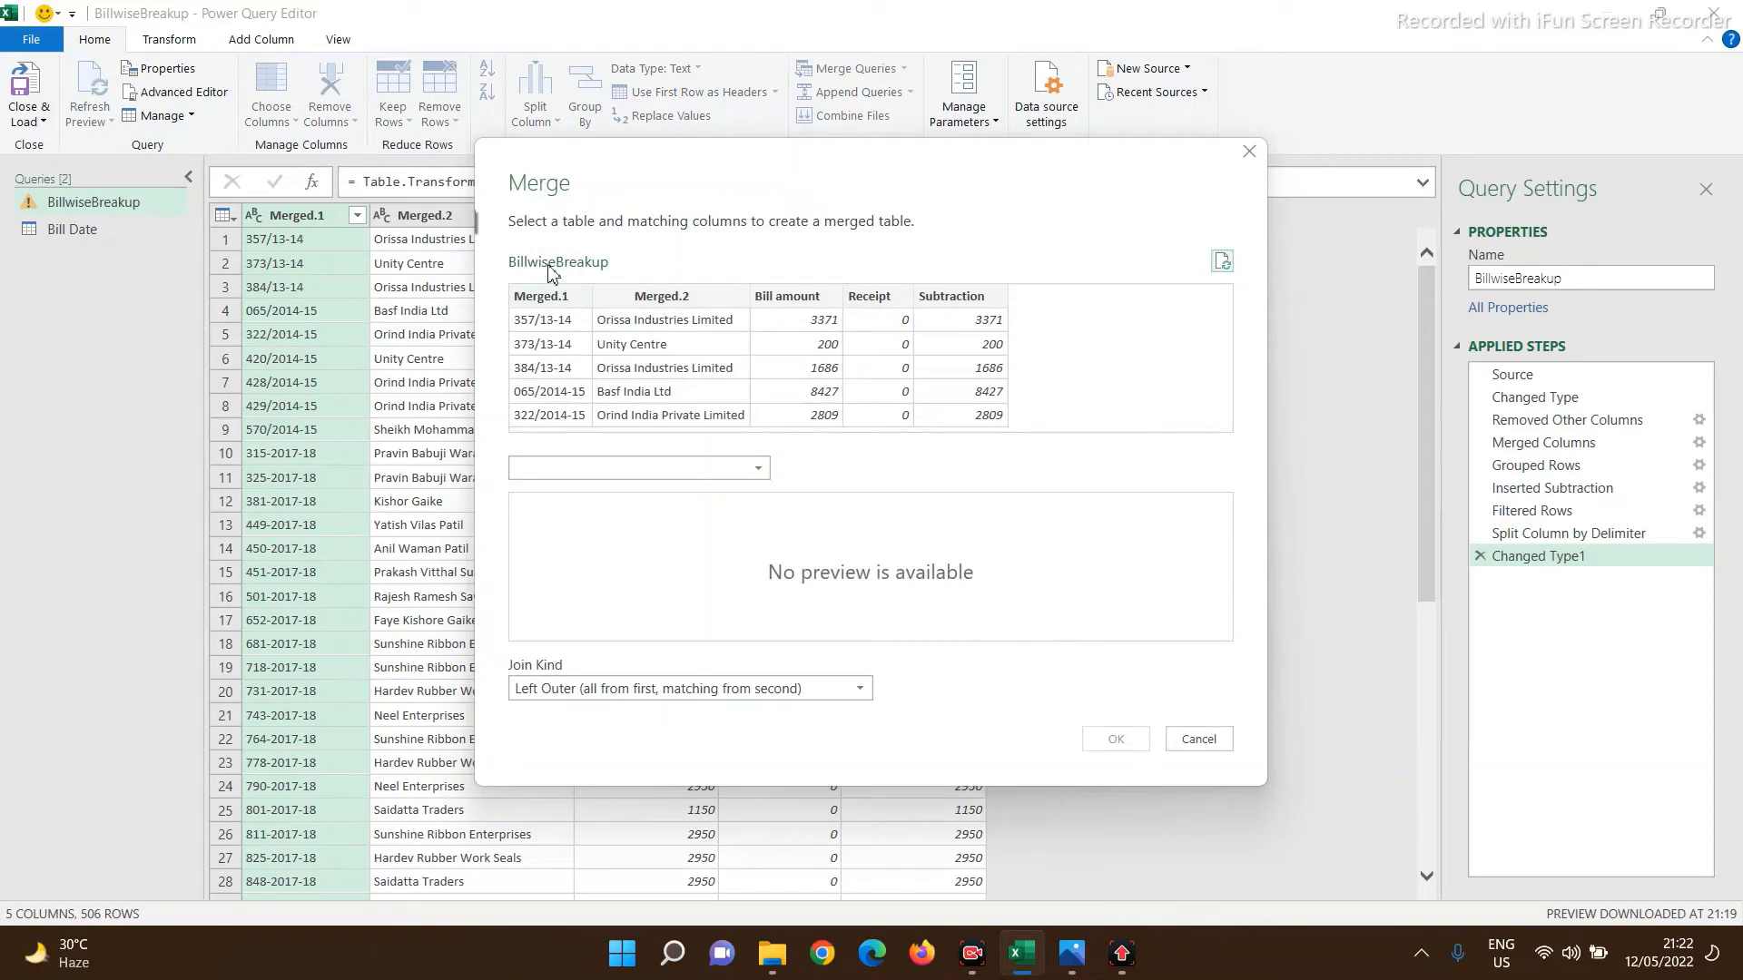
left_click(540, 468)
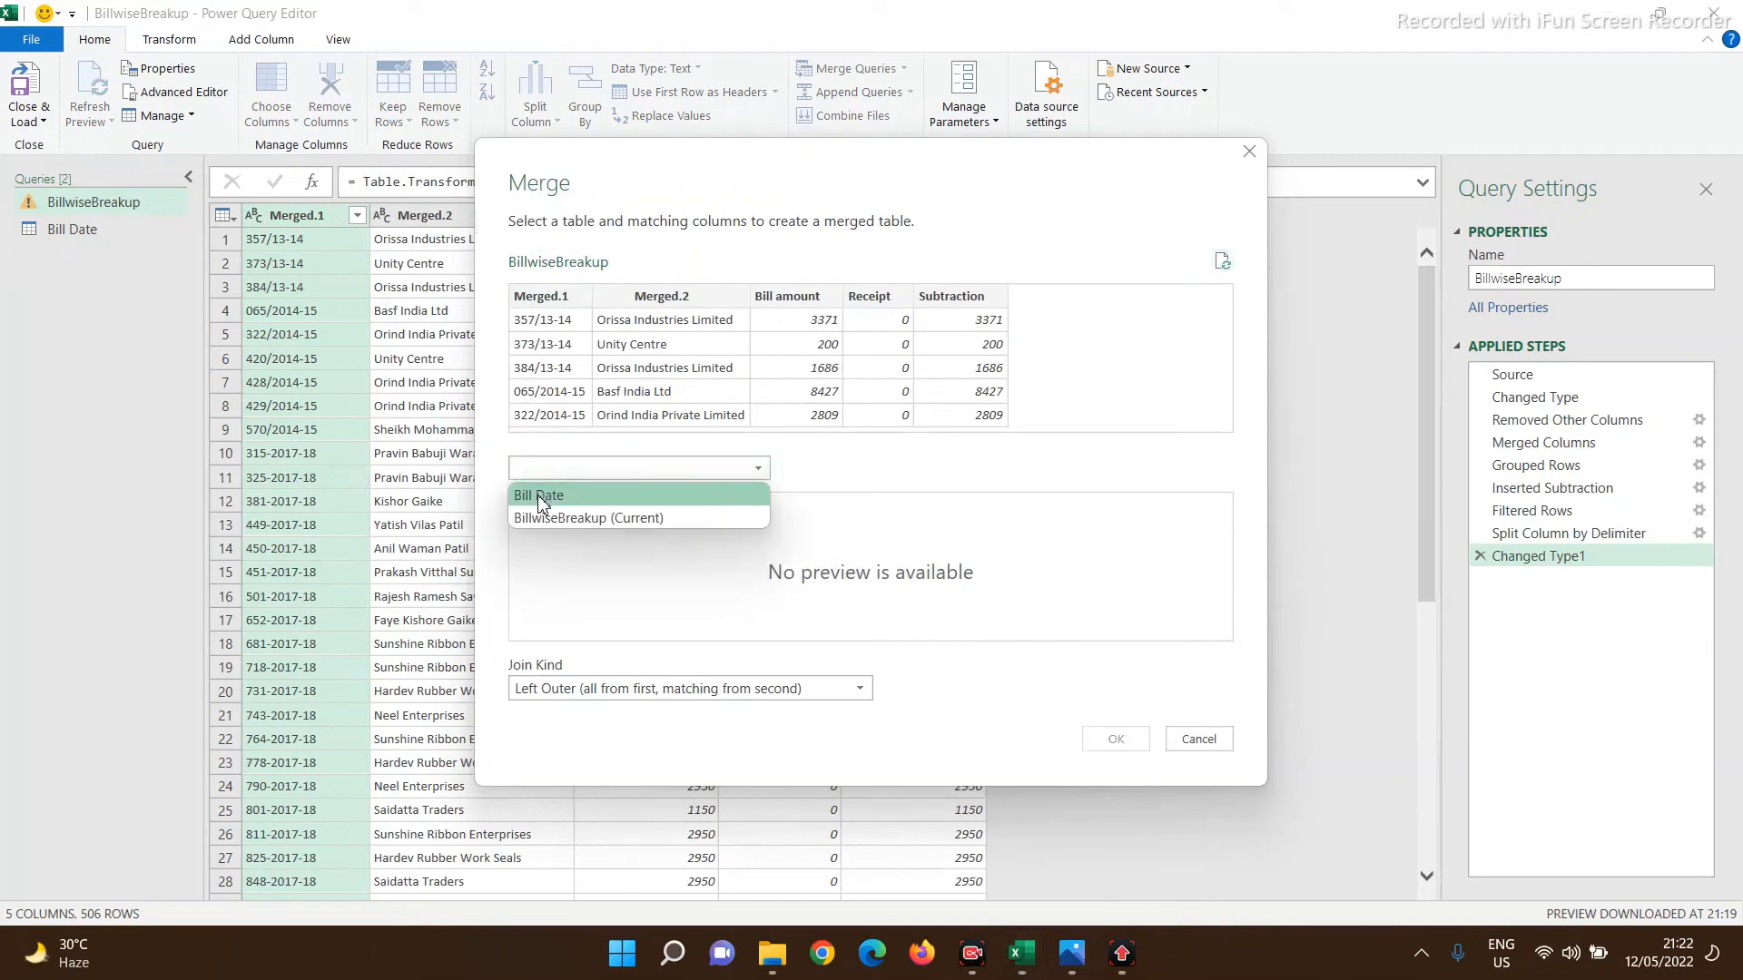
left_click(540, 496)
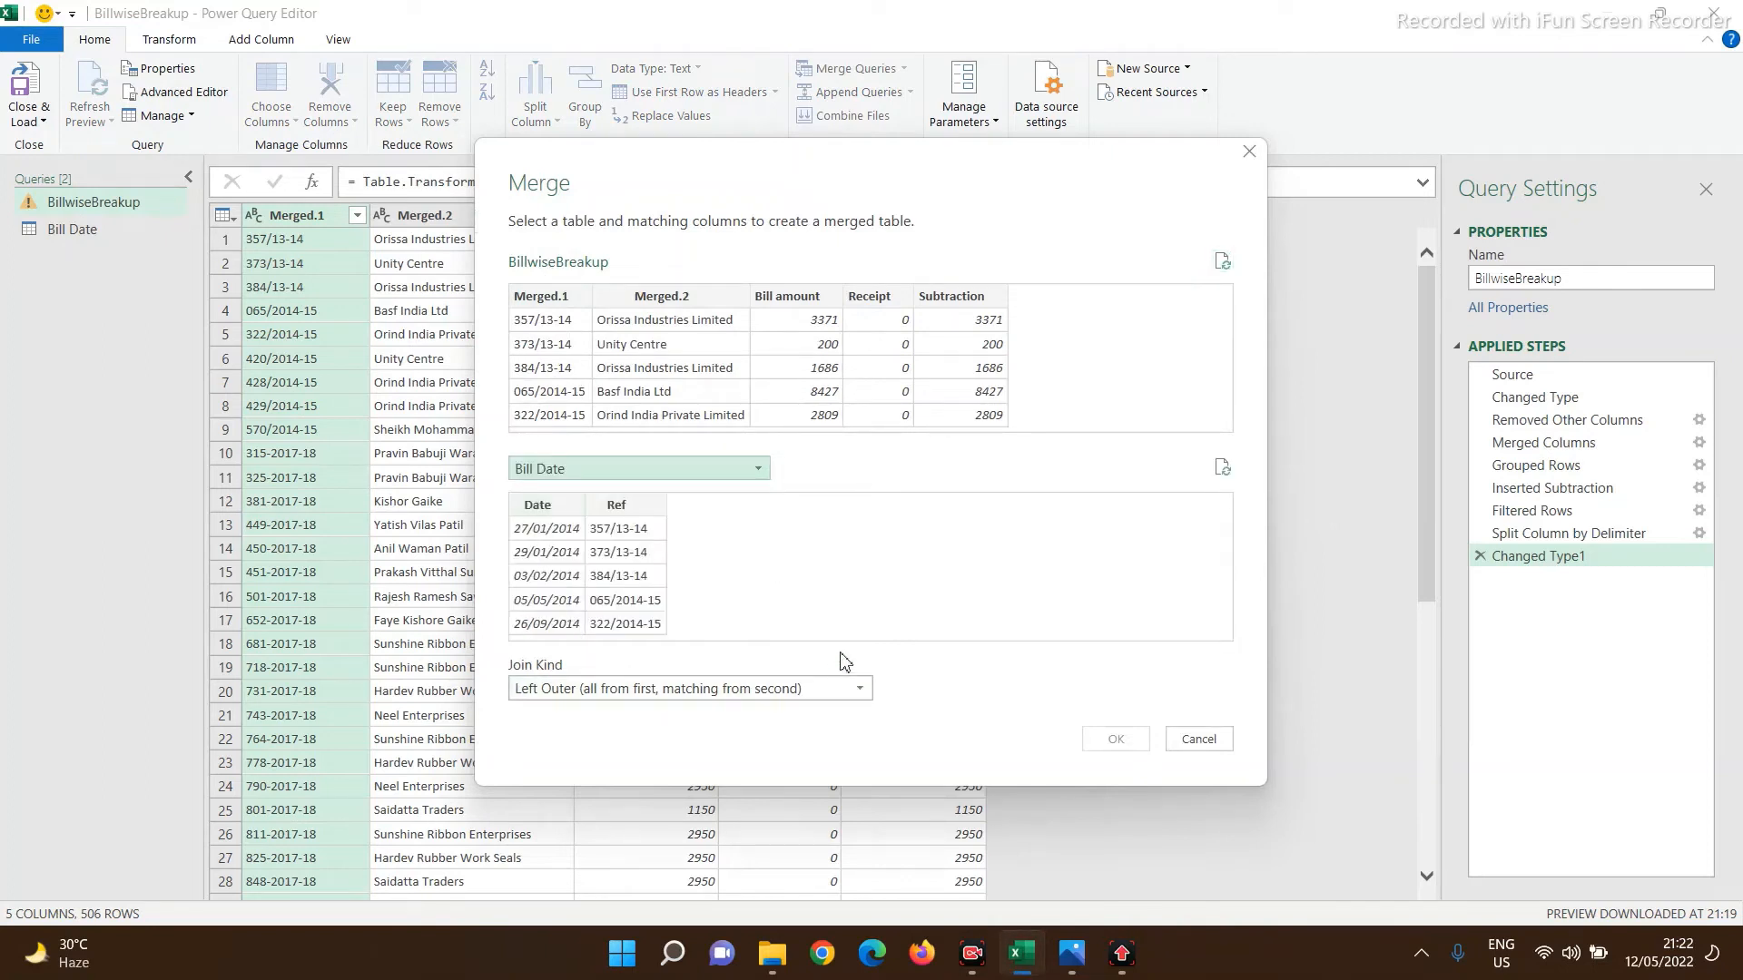
left_click(557, 297)
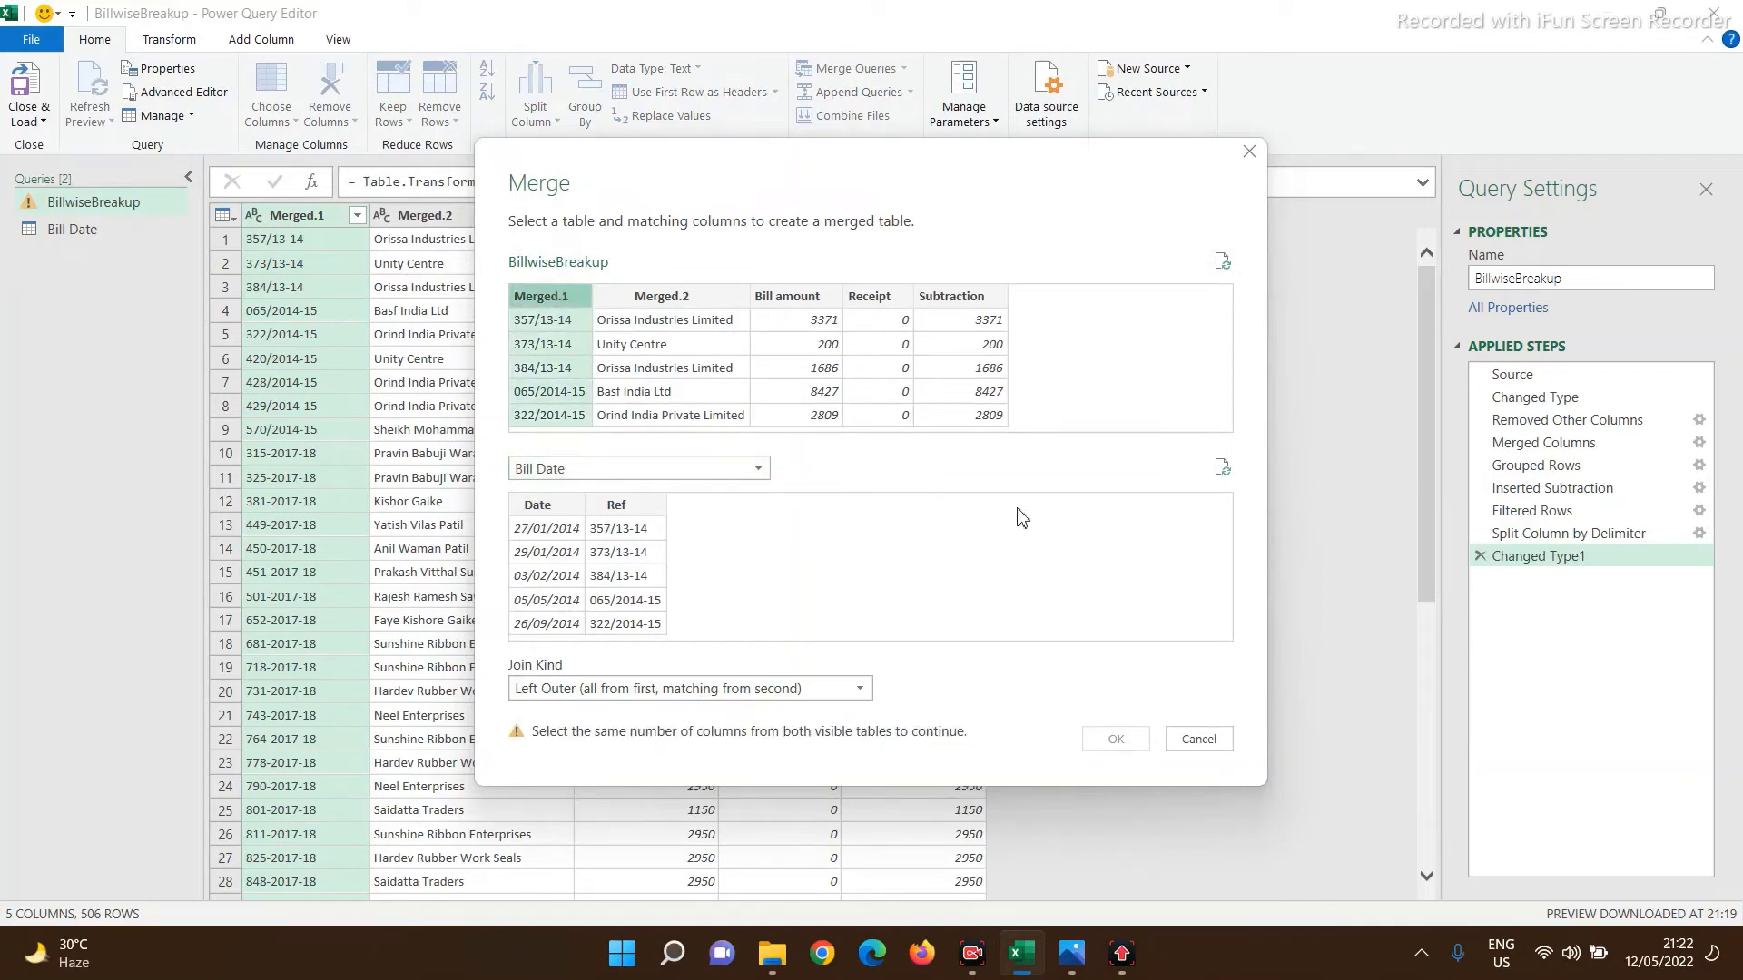
left_click(622, 506)
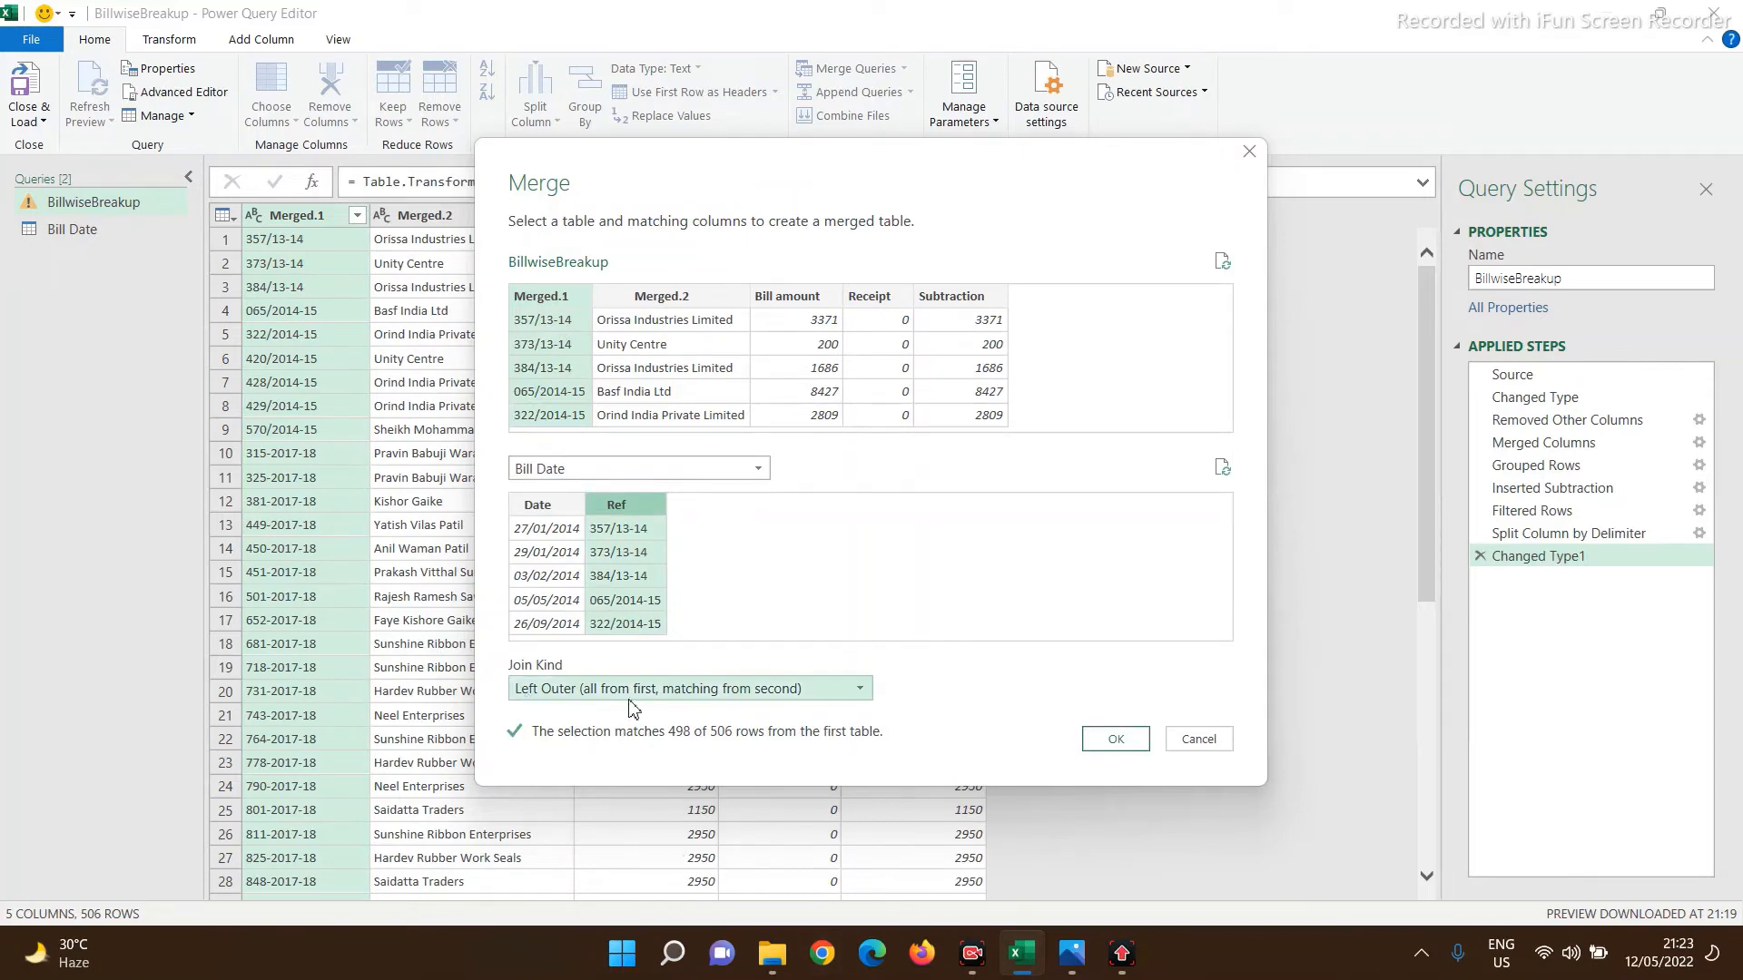
left_click(1115, 739)
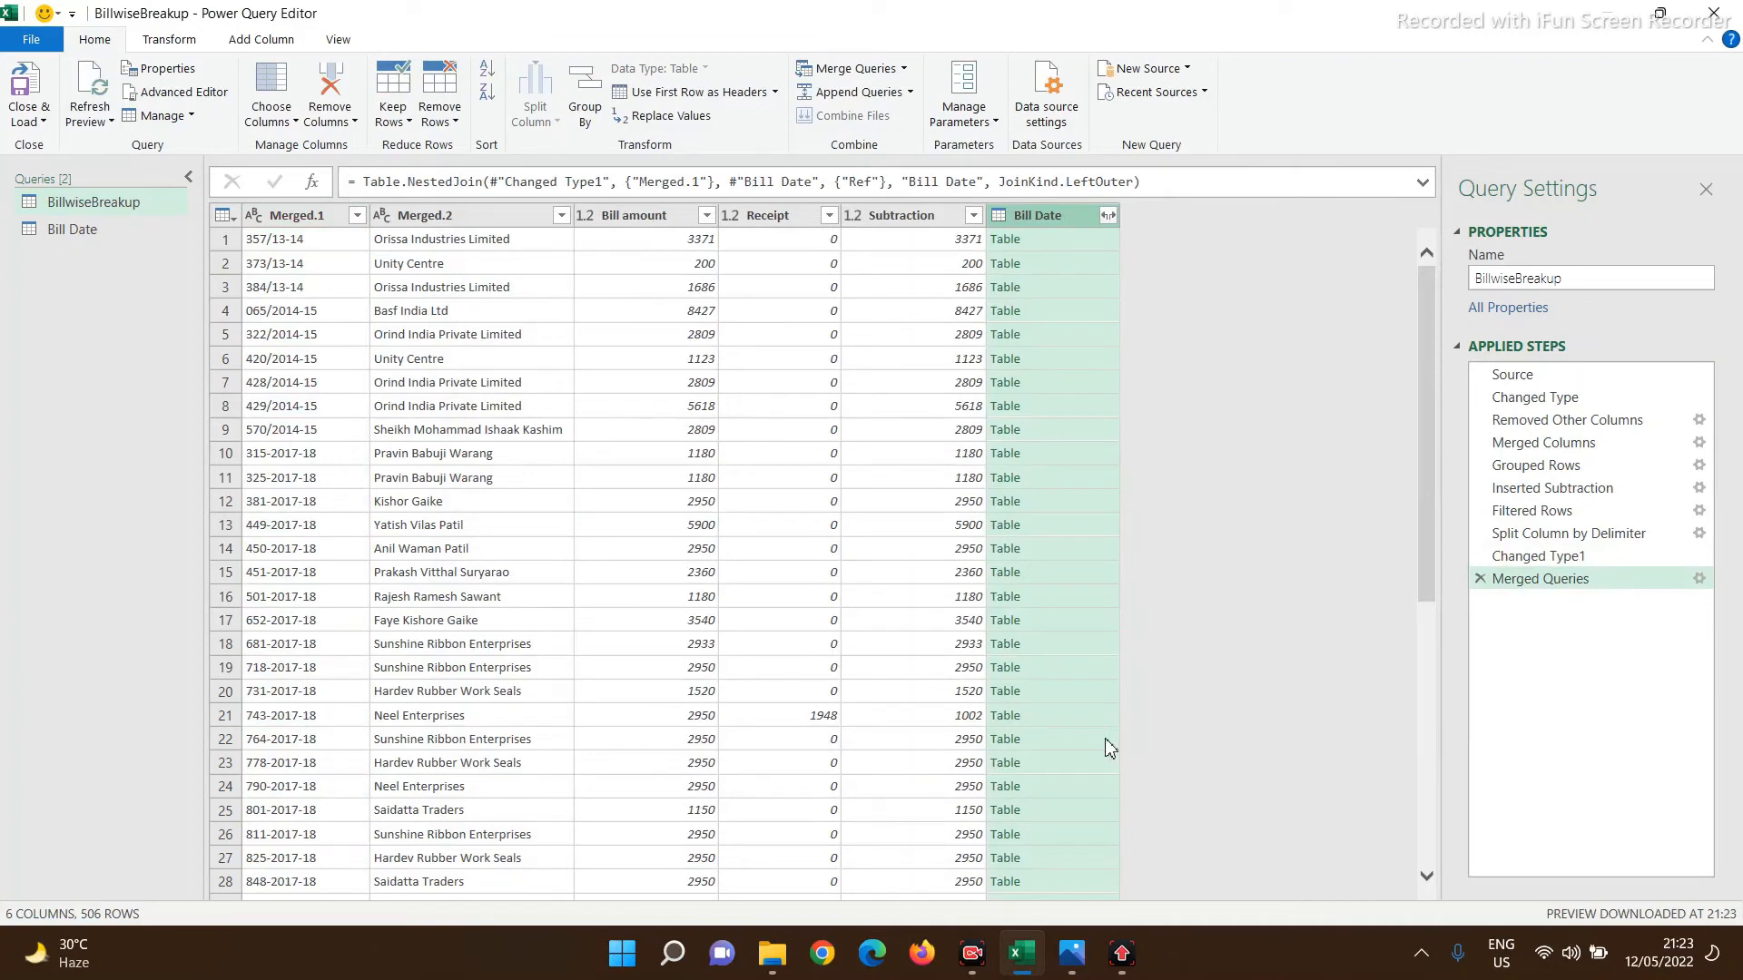
- Expand the merged Bill Date column to only its Date field, without the original column name as prefix
left_click(1109, 216)
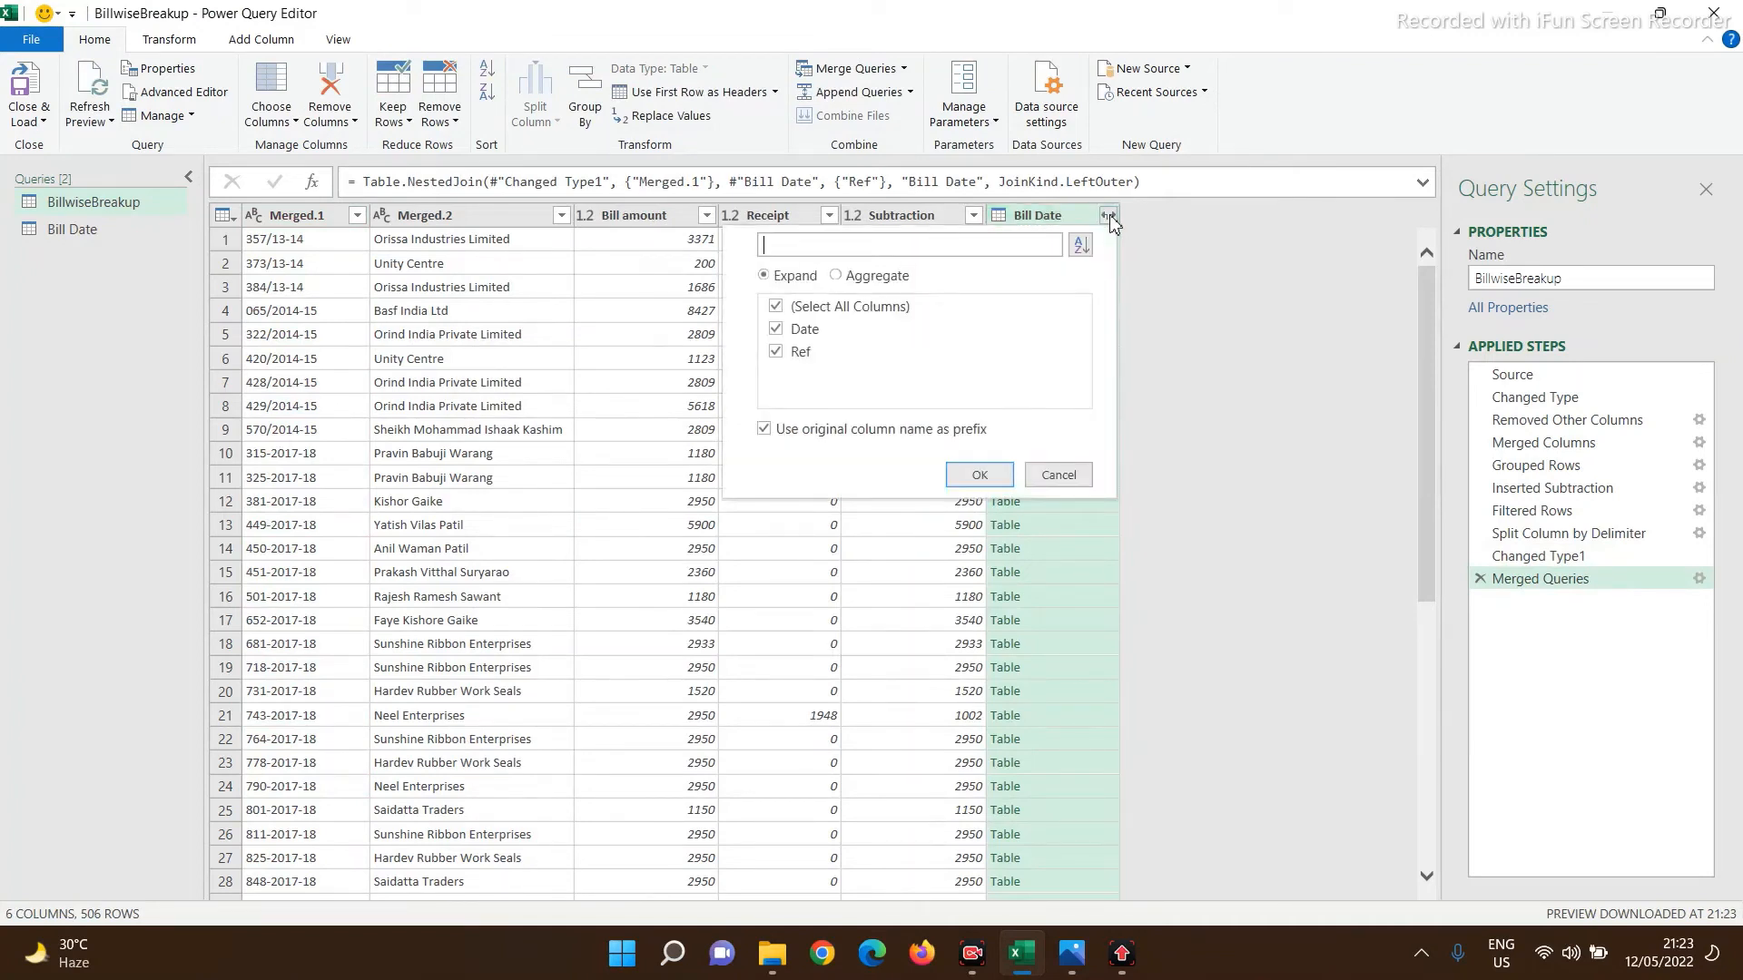
left_click(776, 353)
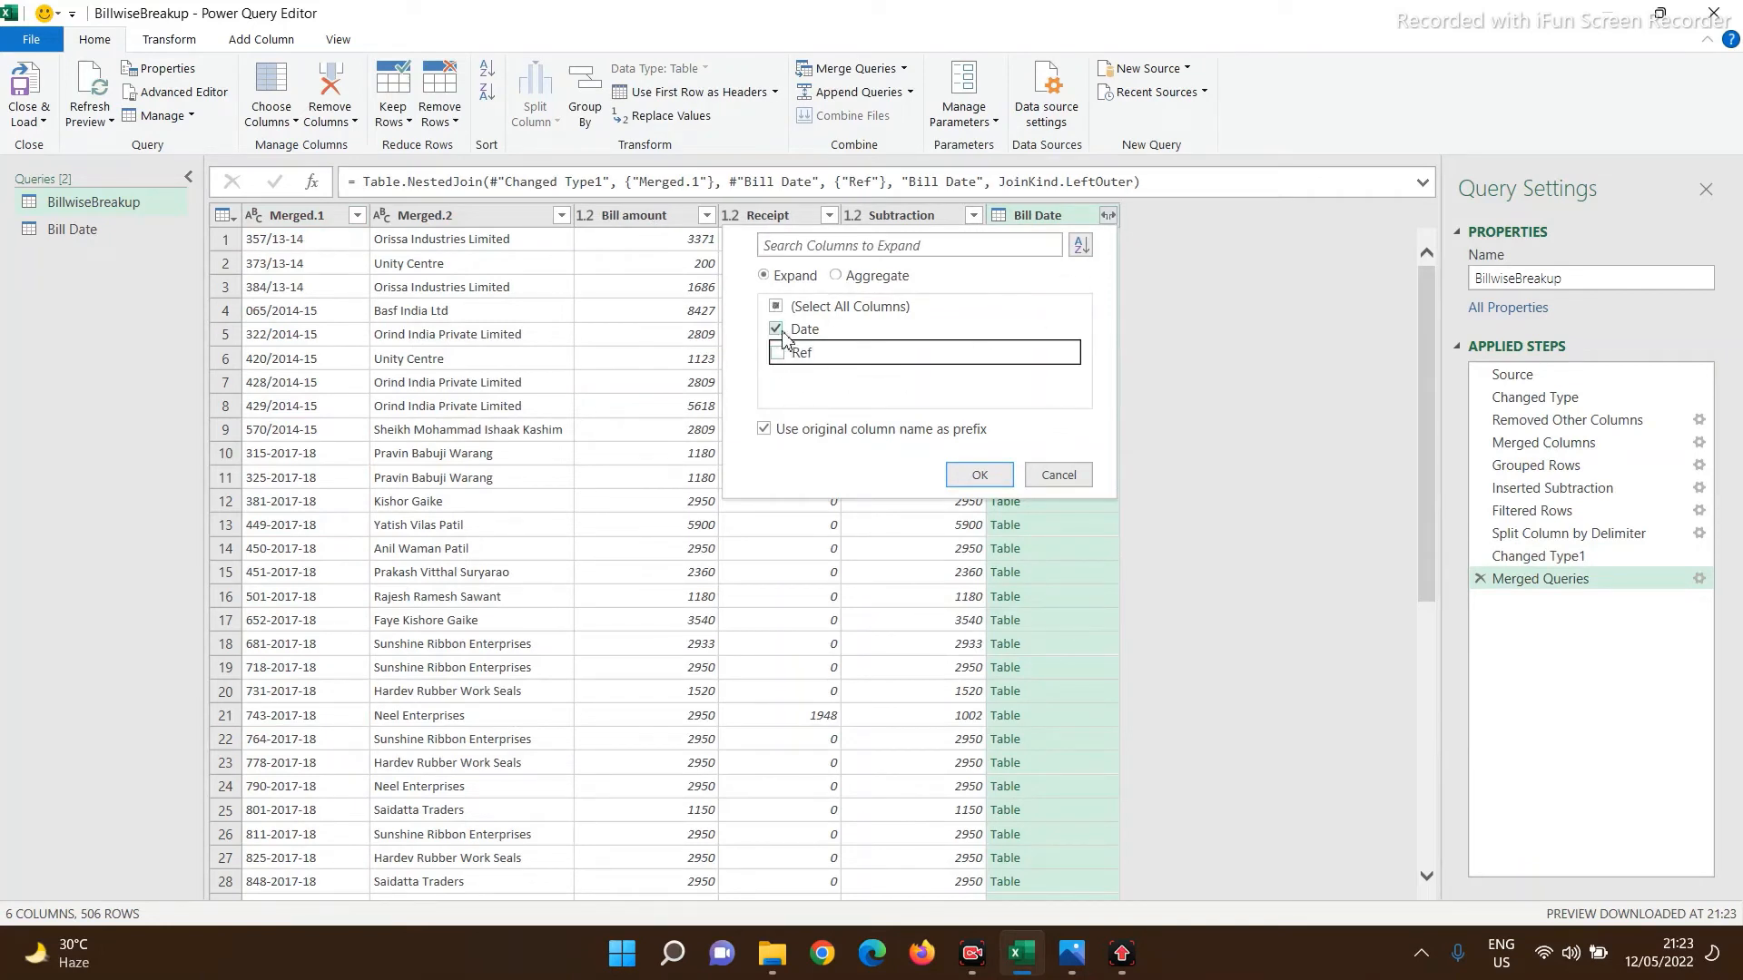
left_click(764, 429)
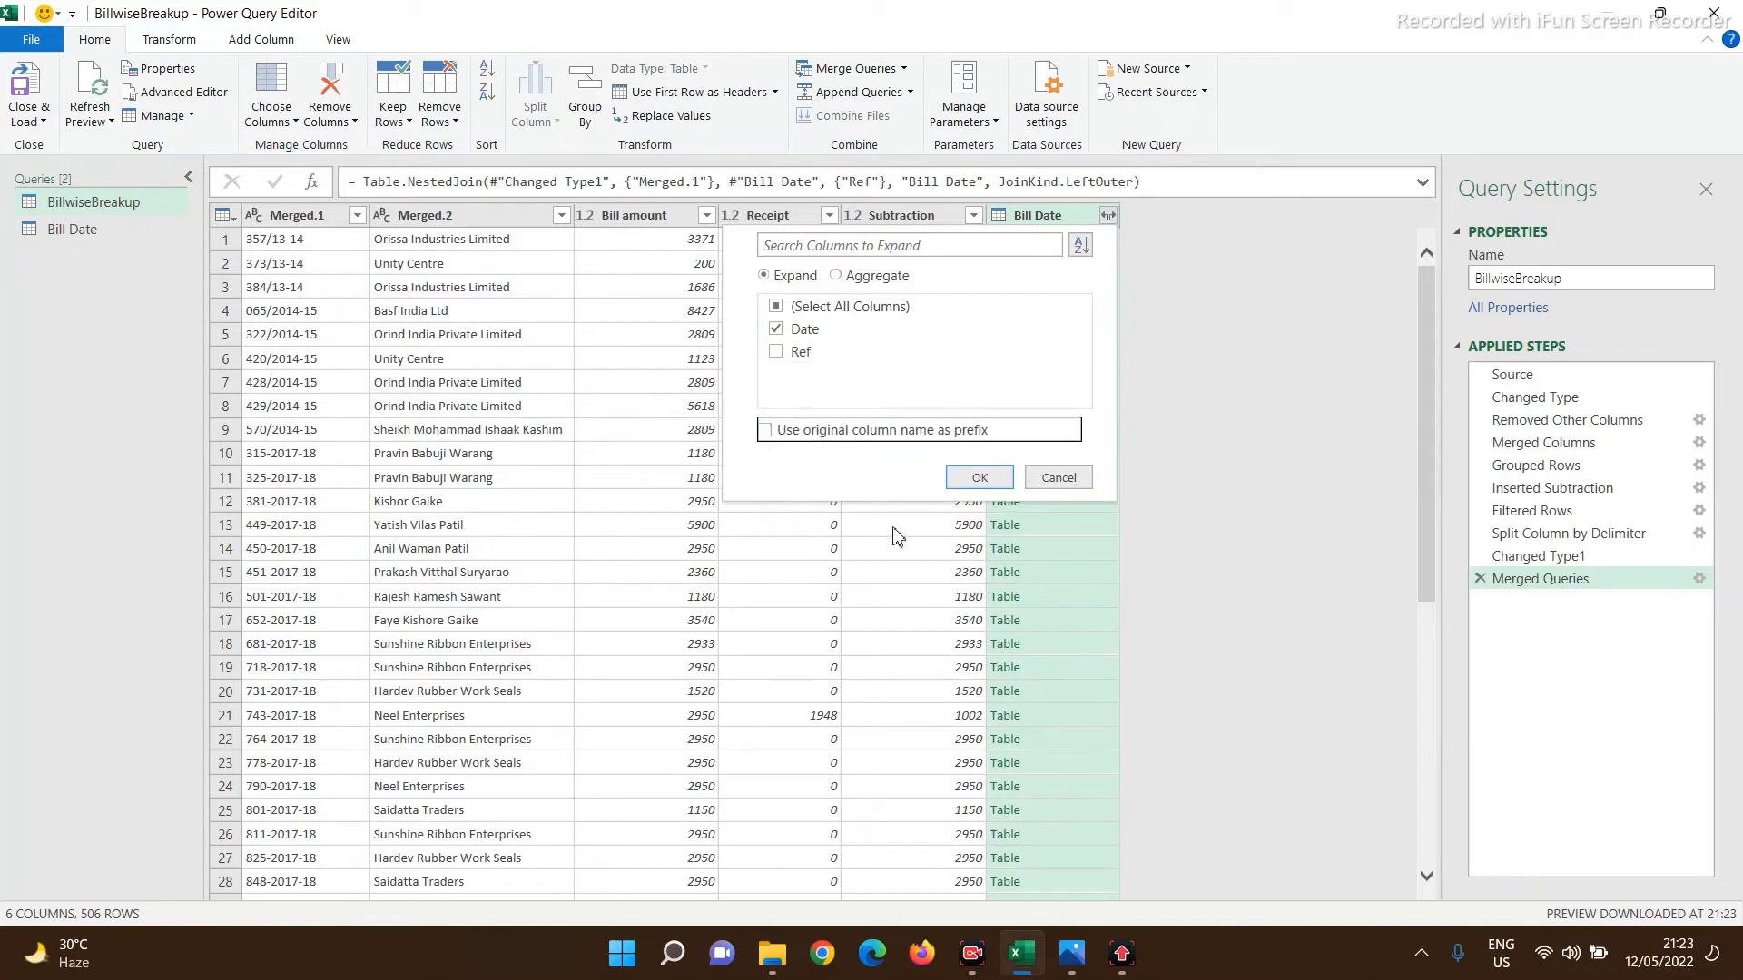
left_click(994, 479)
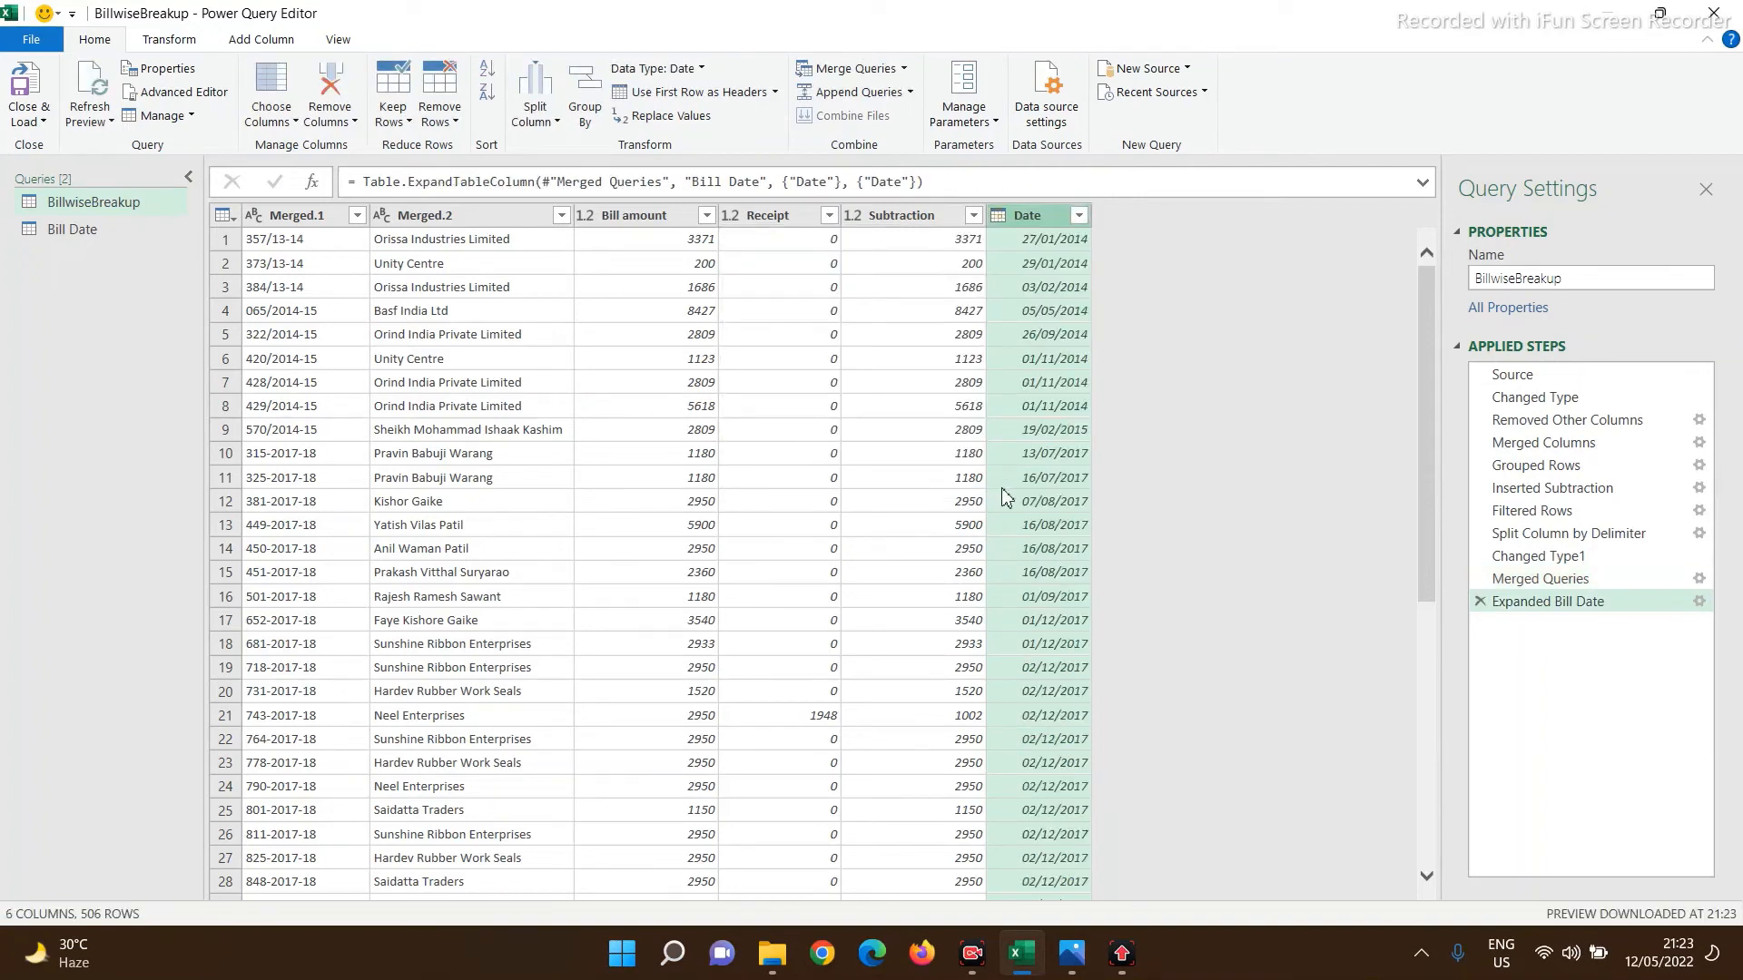
- Move the Merged.1 column directly after Merged.2 and rename it Bill No
left_click(280, 222)
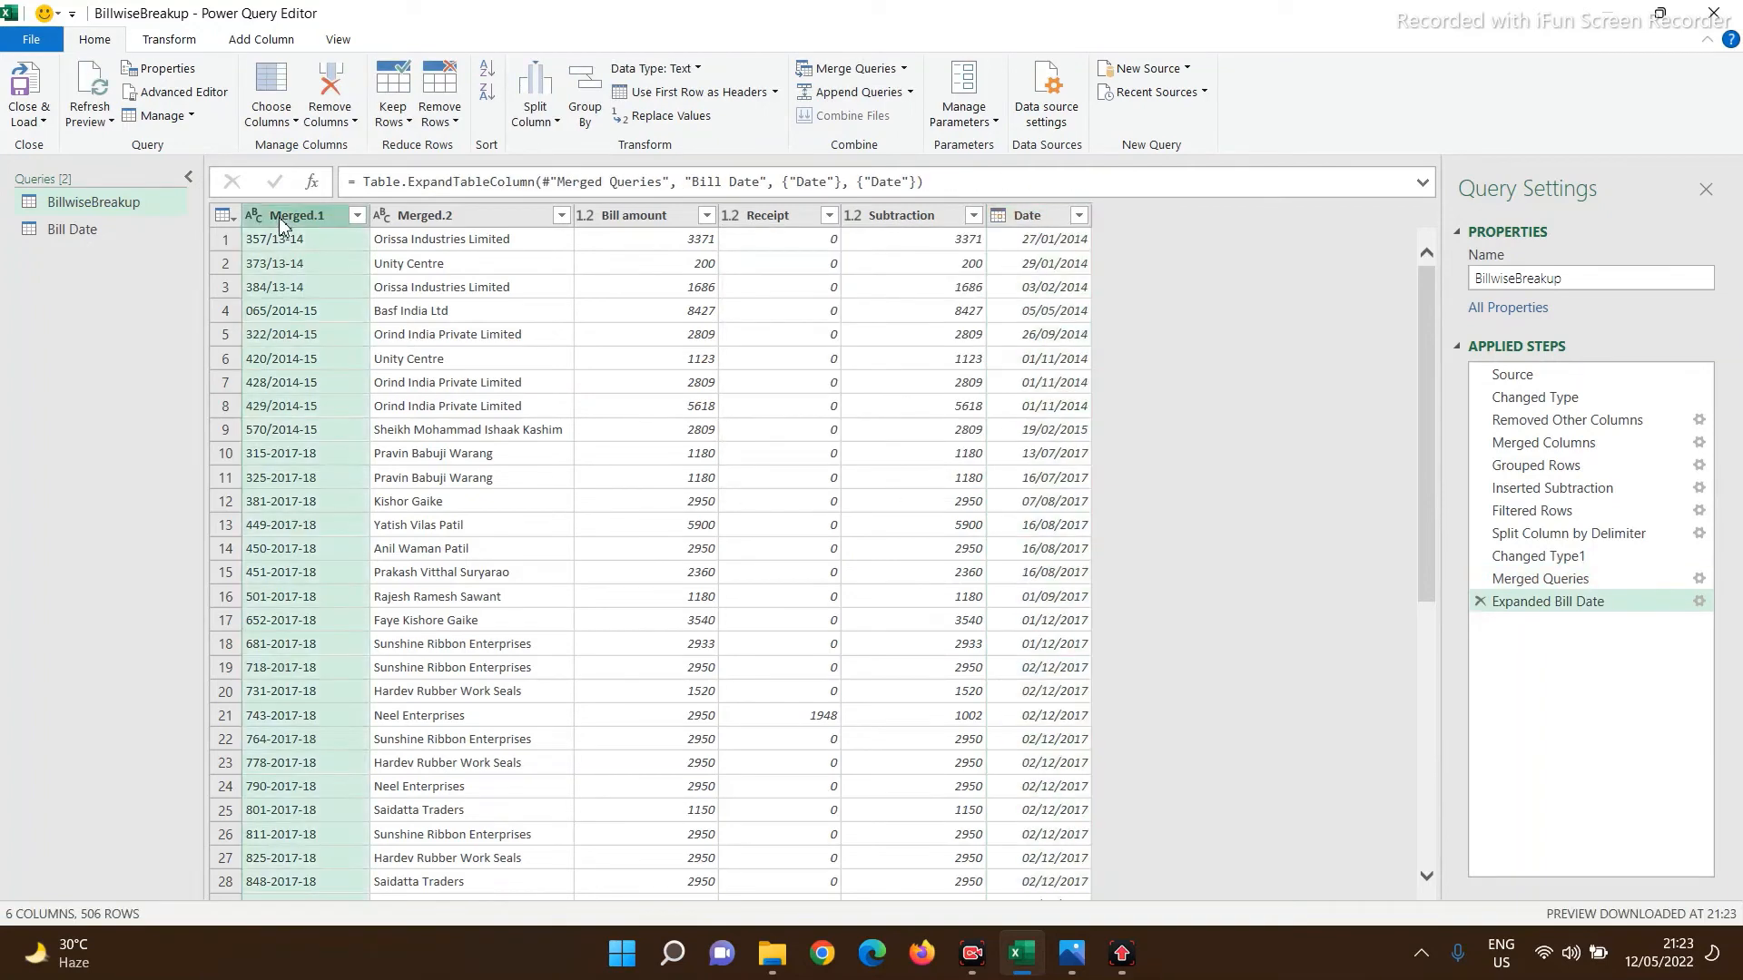
left_click_drag(279, 222, 622, 219)
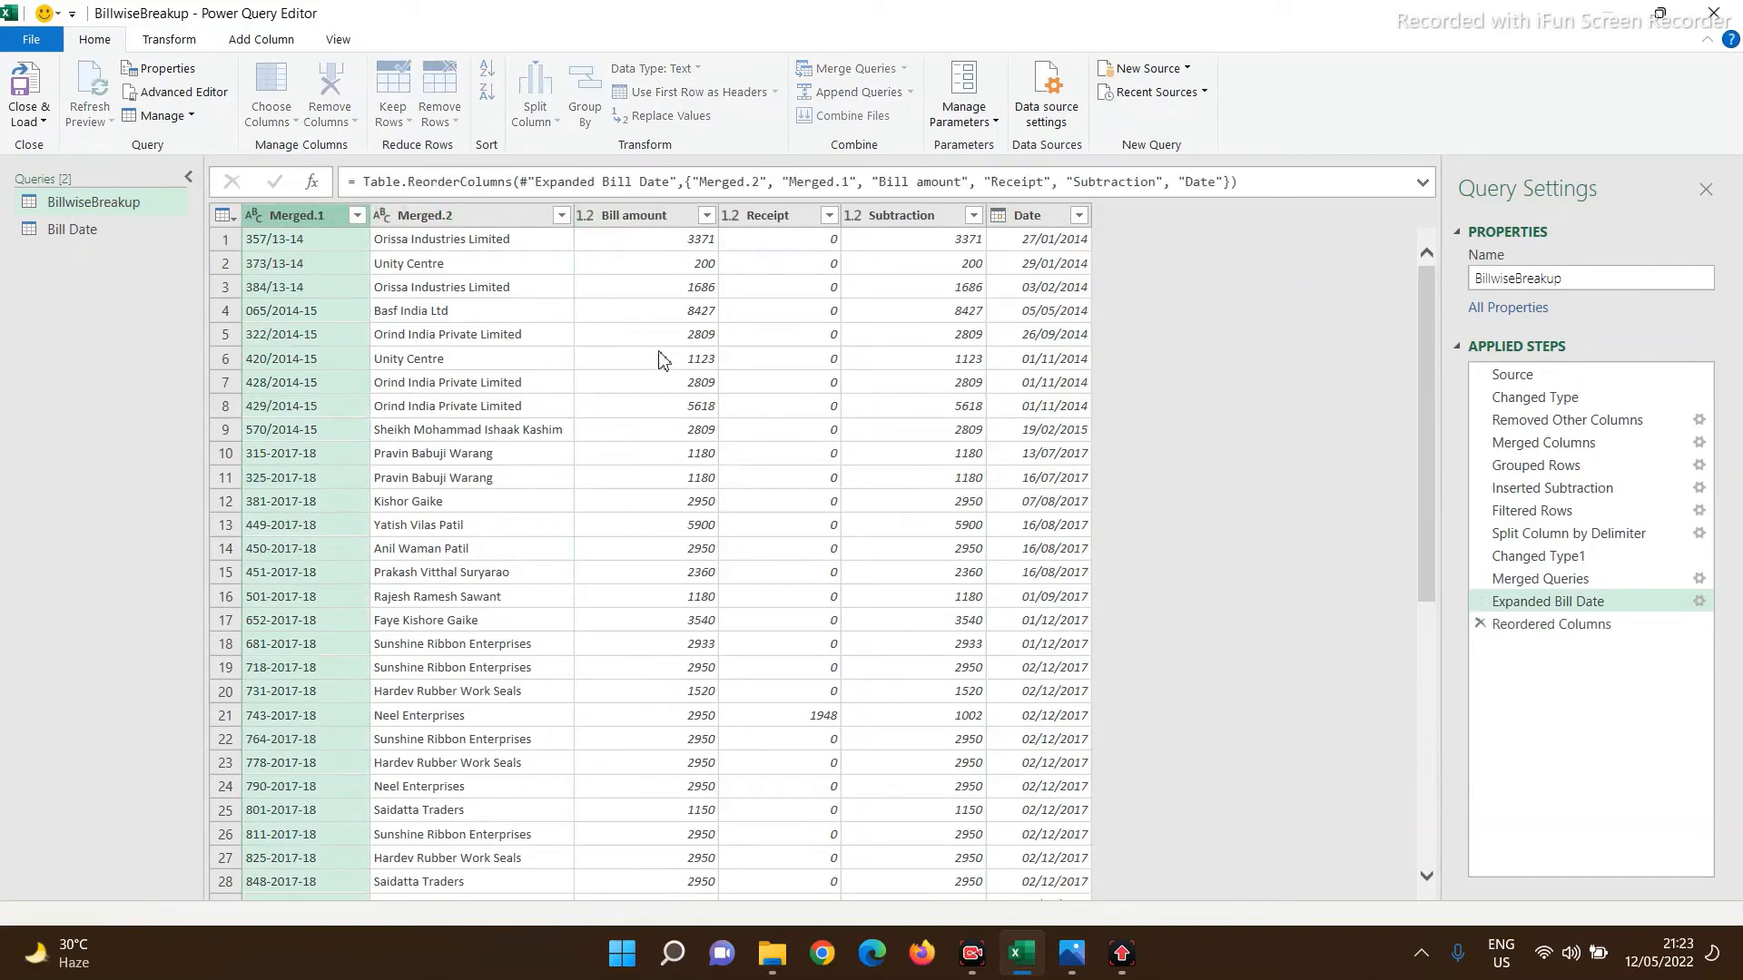
double_click(492, 210)
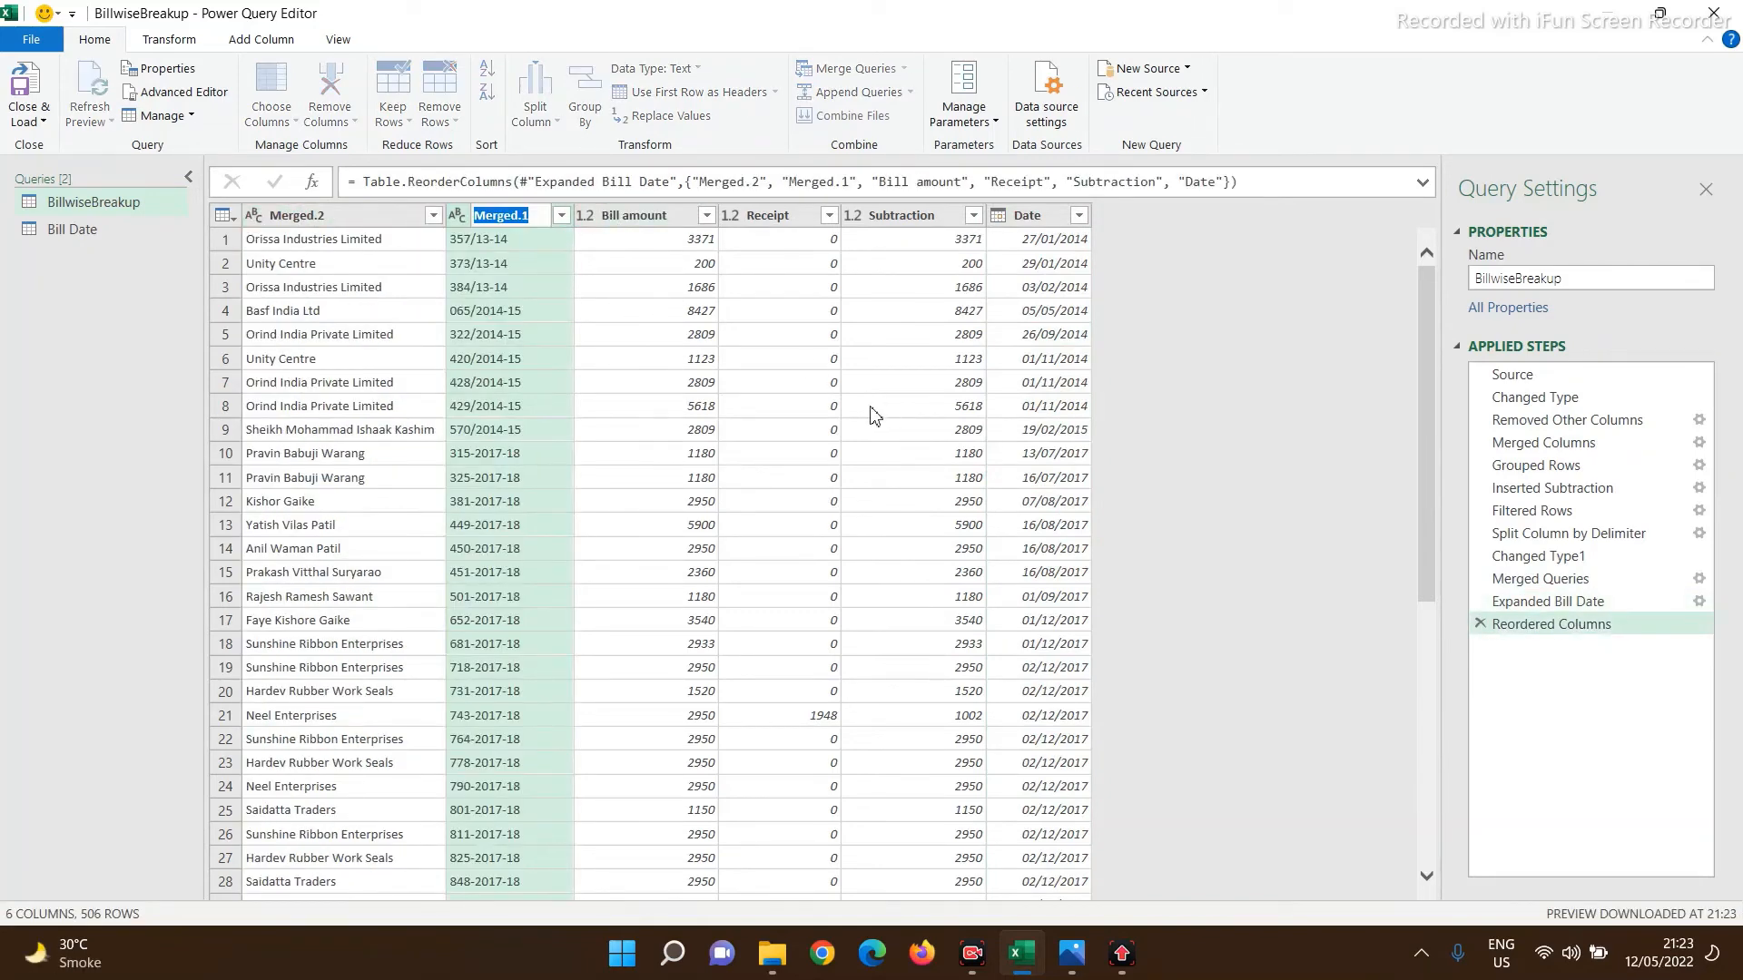
type("Bill No")
key("Return")
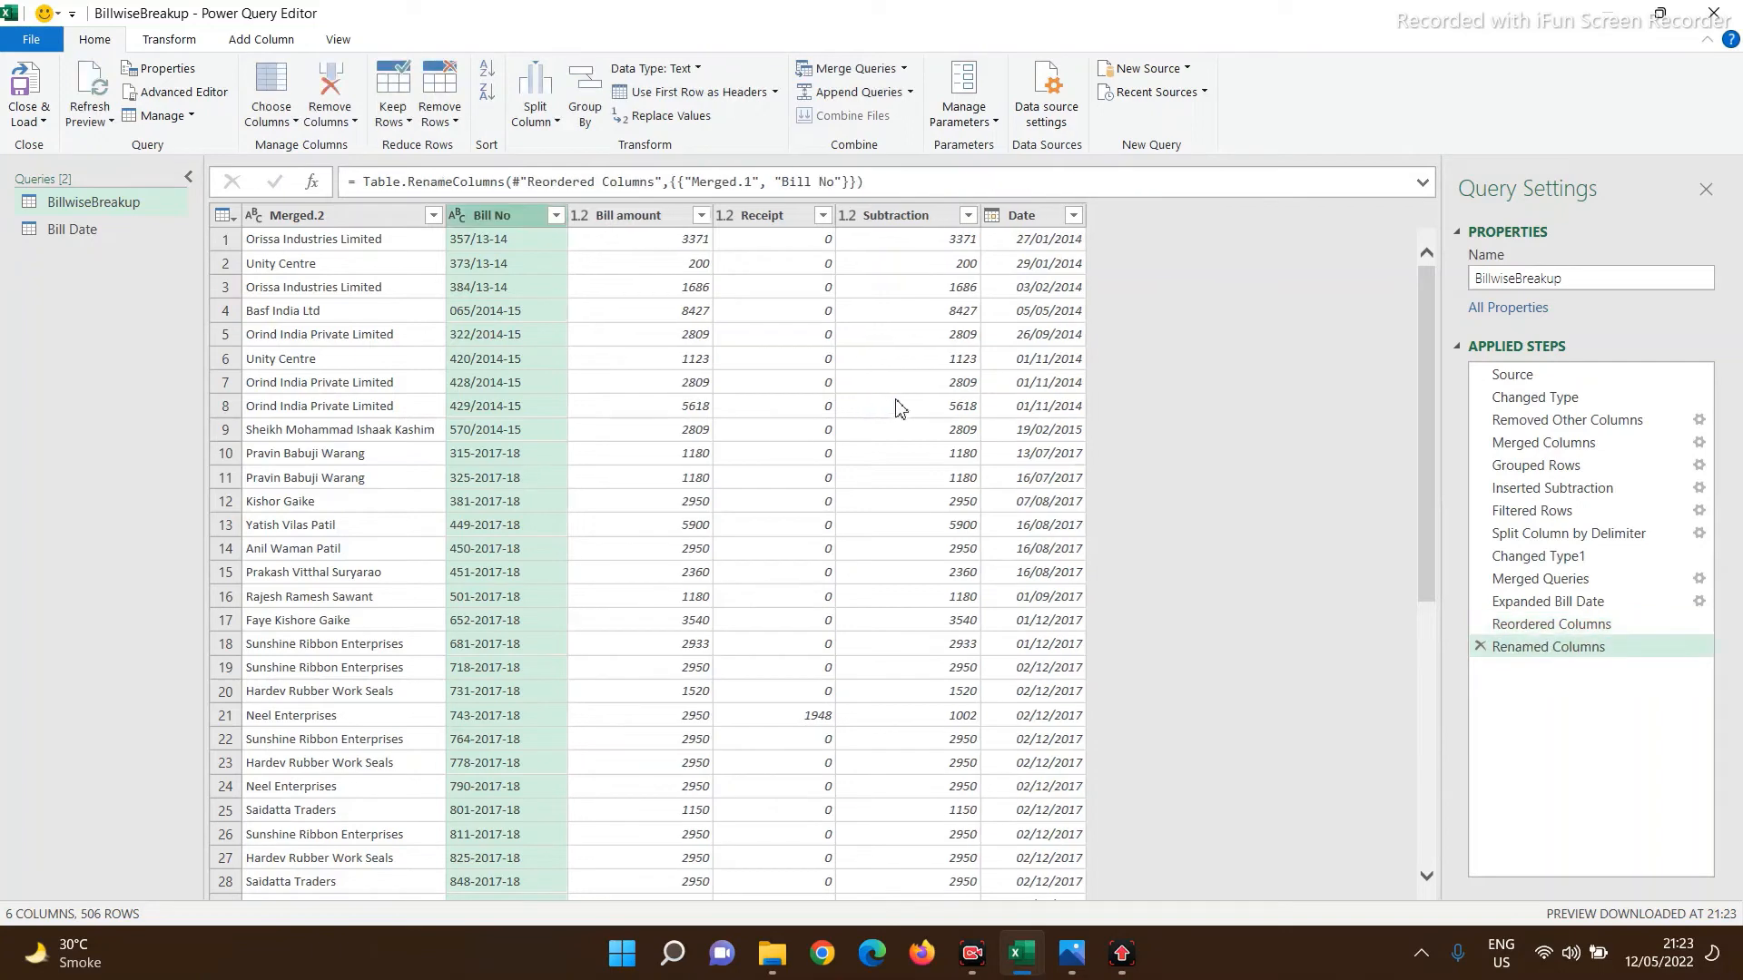
- Move the Date column before Bill No and rename the Merged.2 column Name of the Party
left_click_drag(1038, 218, 496, 275)
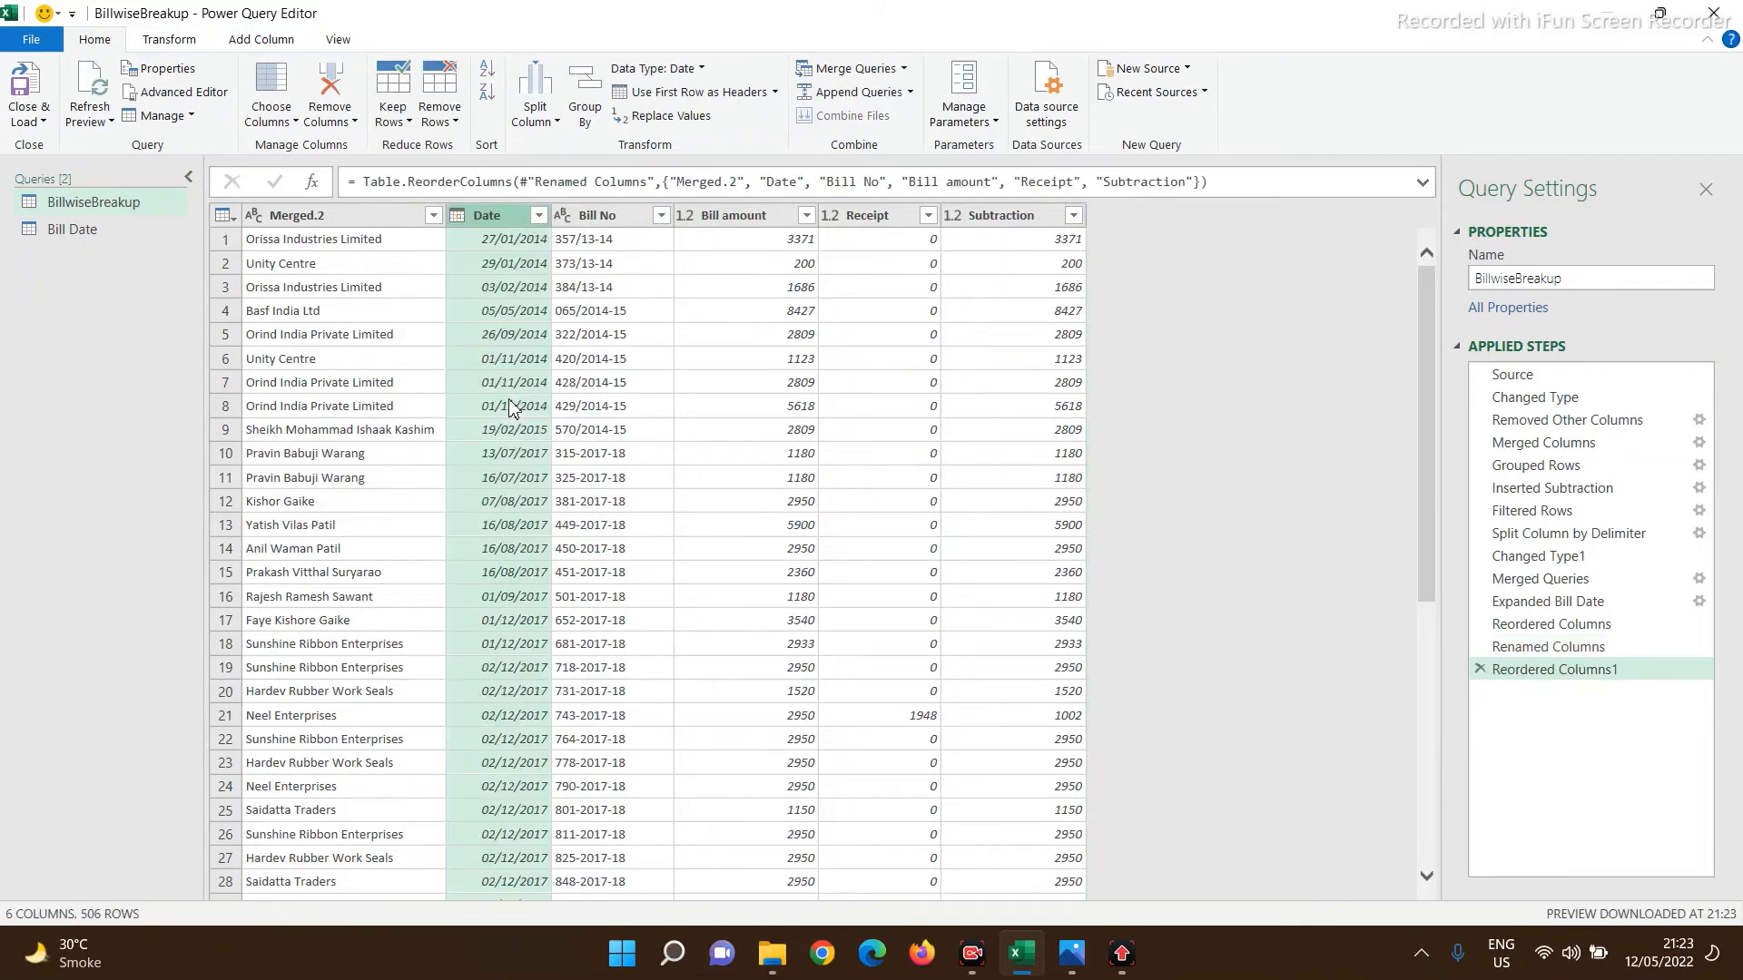
double_click(284, 219)
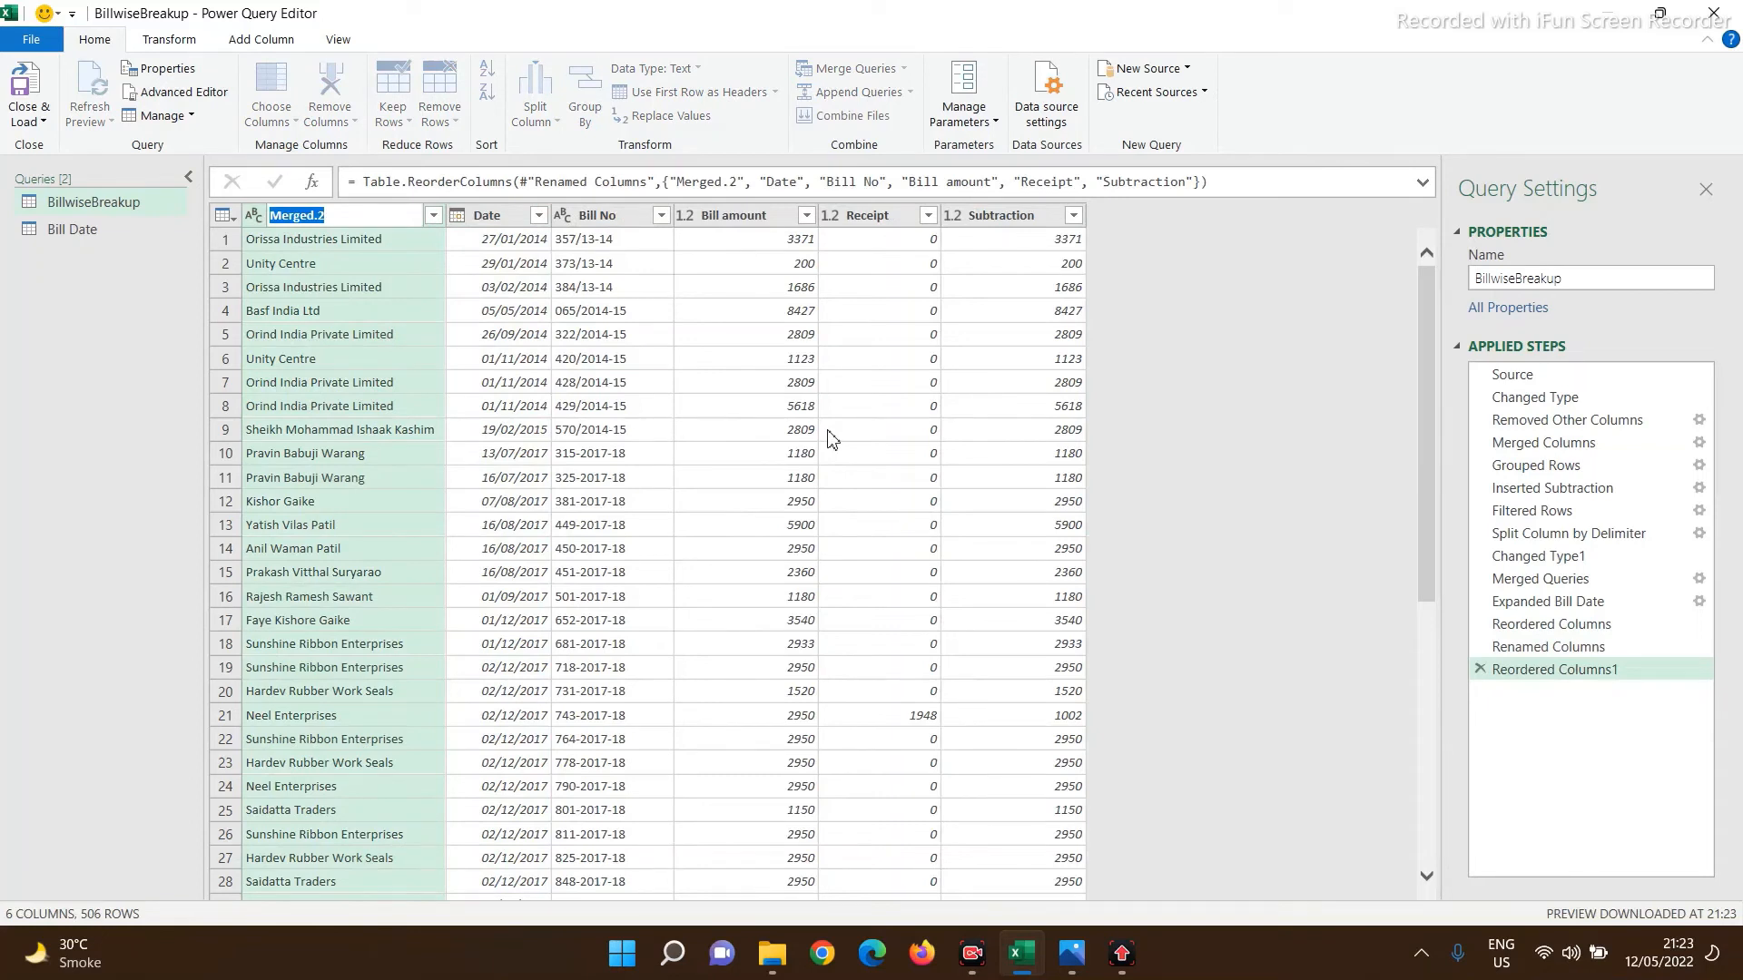
type("Name of the Party")
key("Return")
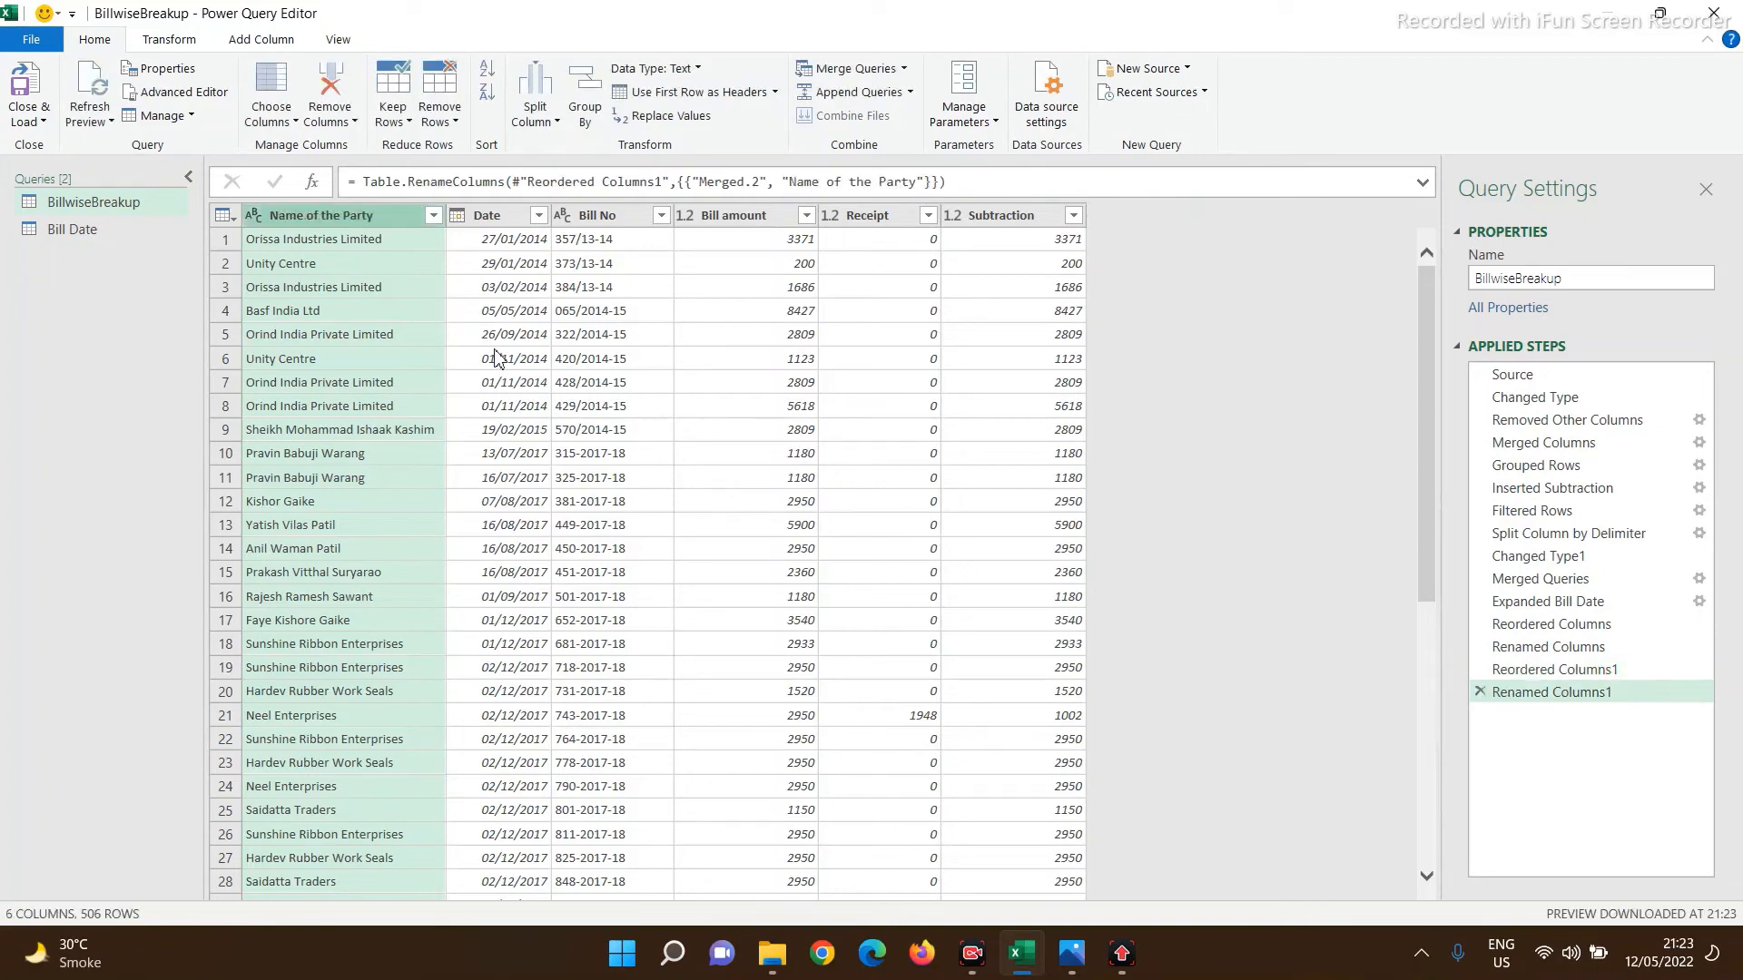
- Sort the rows by Name of the Party in ascending order, and close the query editor with the changes applied
left_click(434, 218)
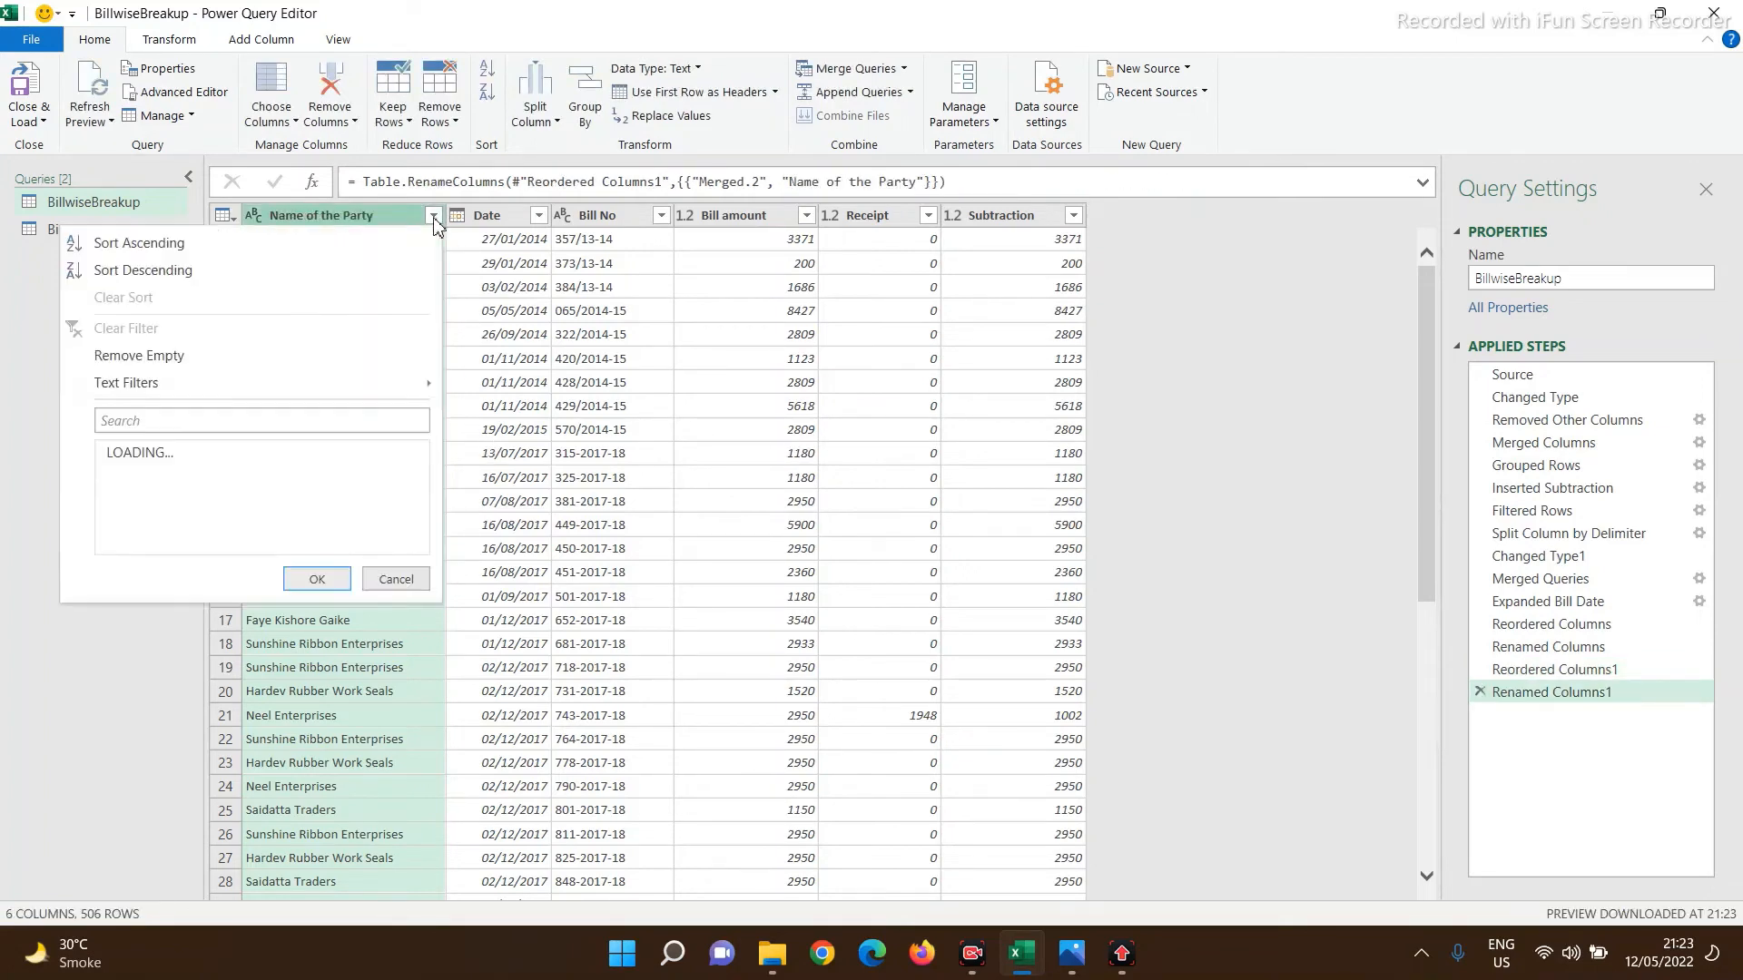
left_click(121, 247)
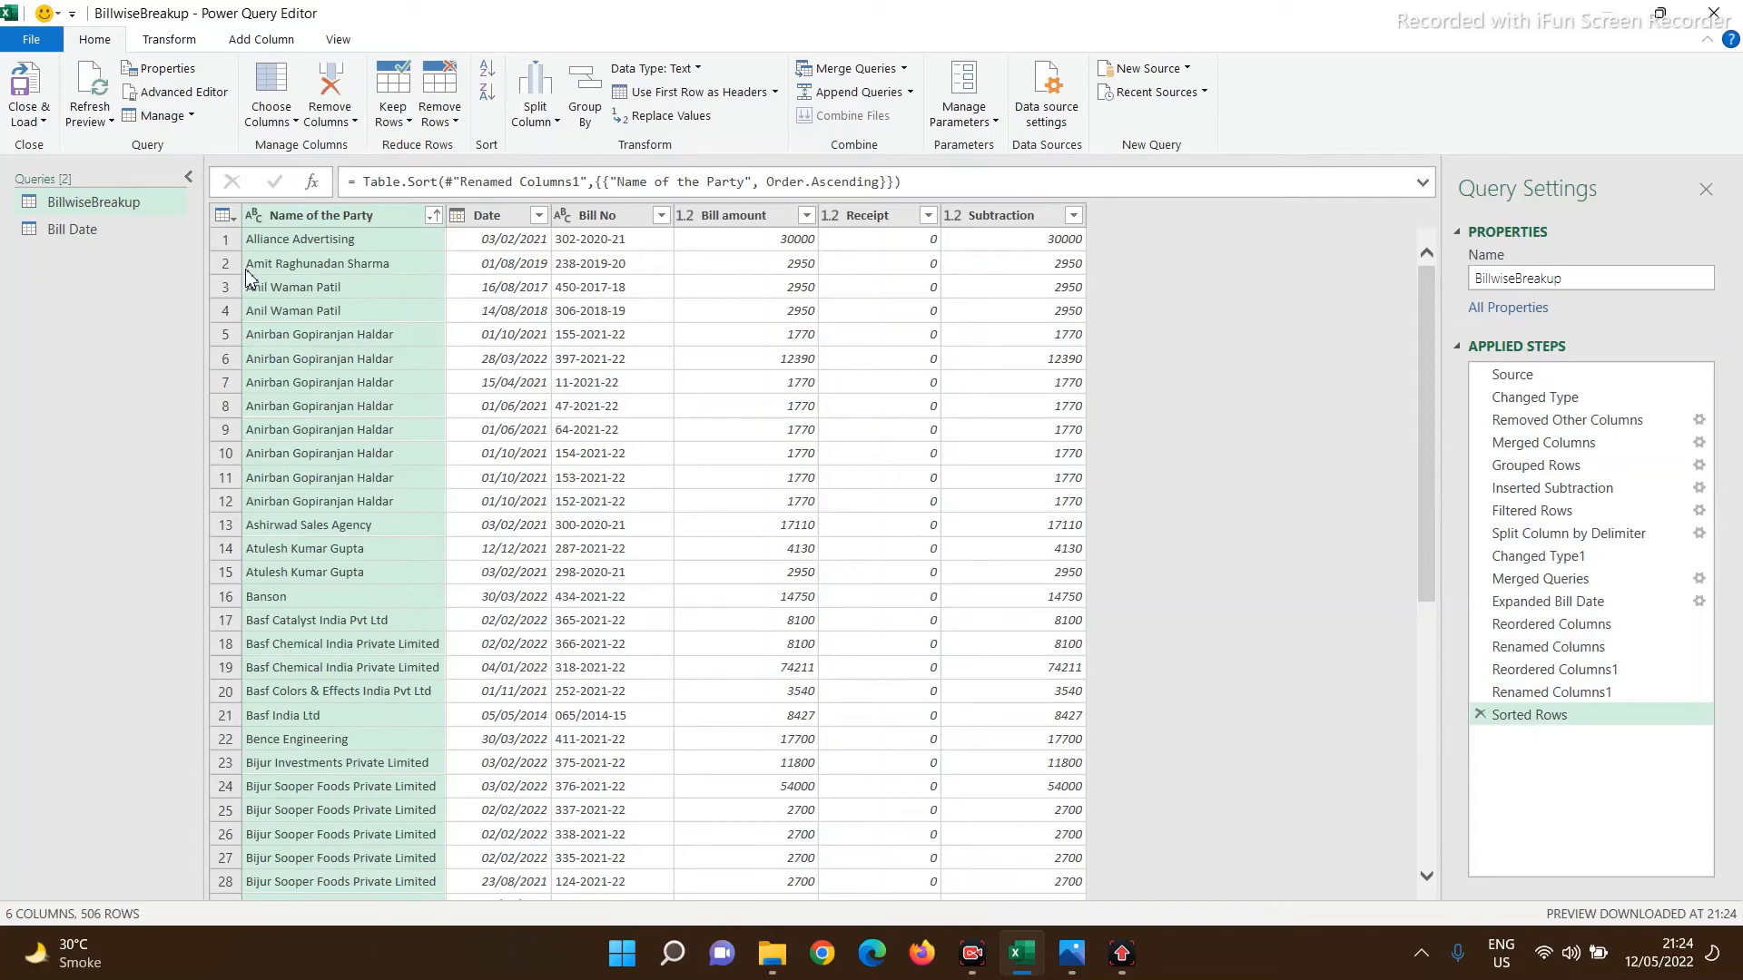
left_click(31, 39)
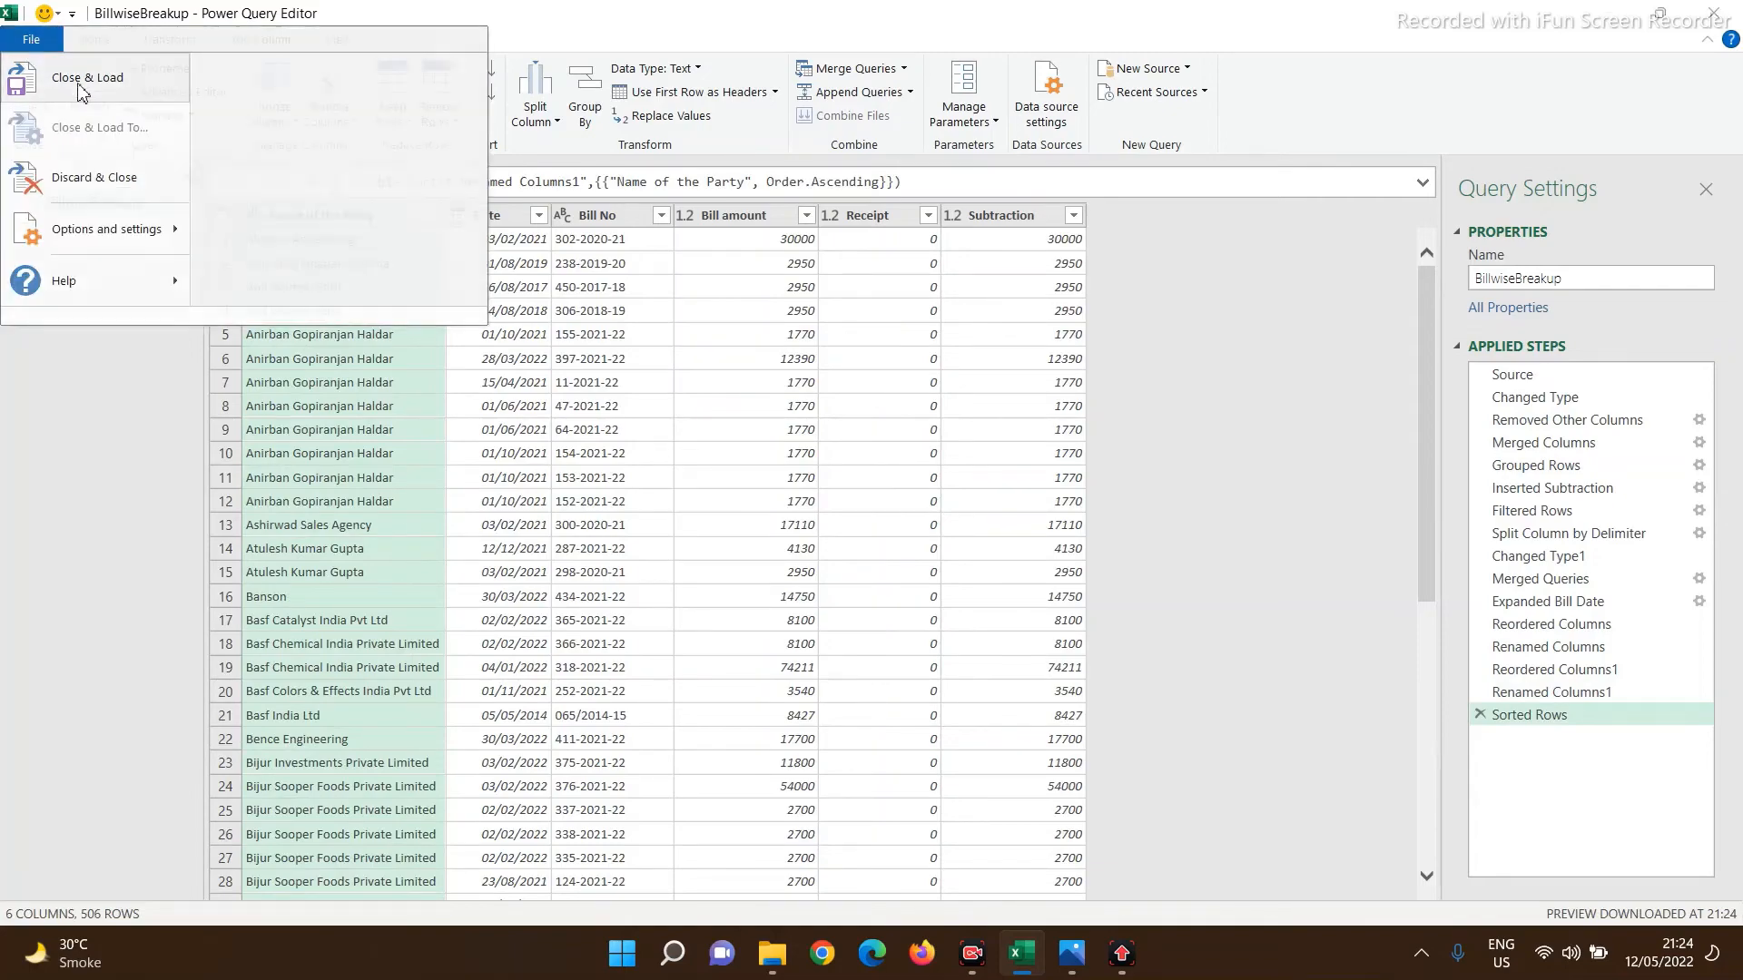
left_click(83, 79)
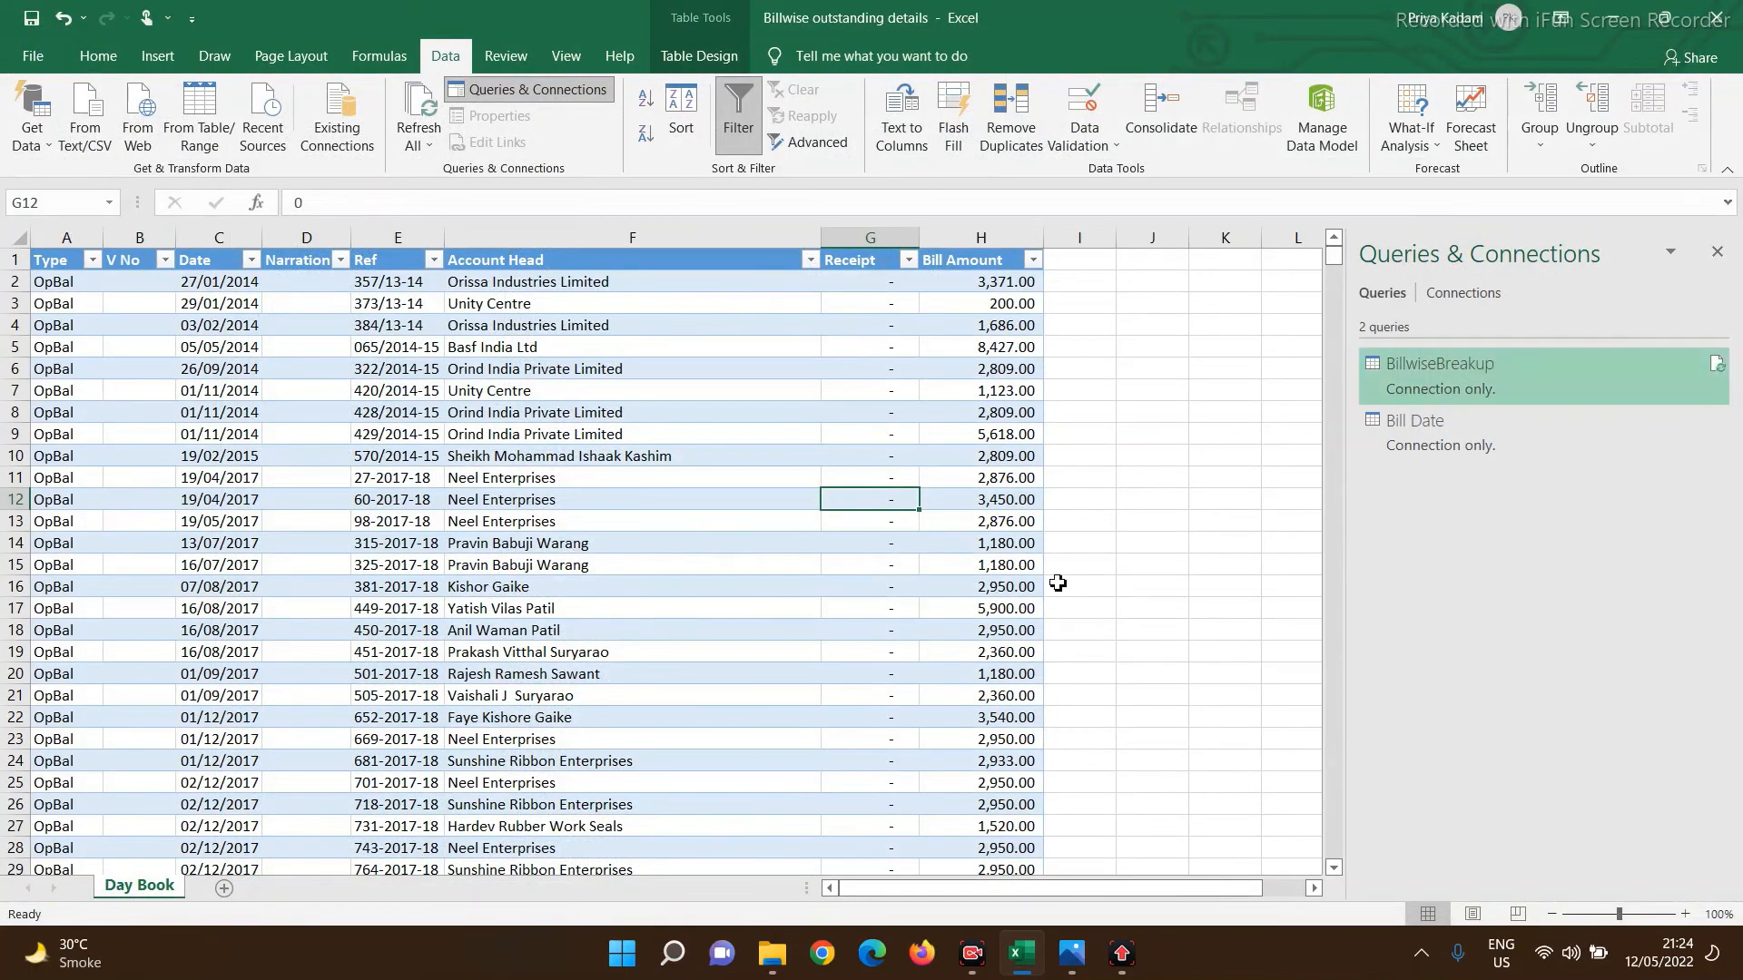
- Load the BillwiseBreakup query as a table on a new worksheet
right_click(1443, 388)
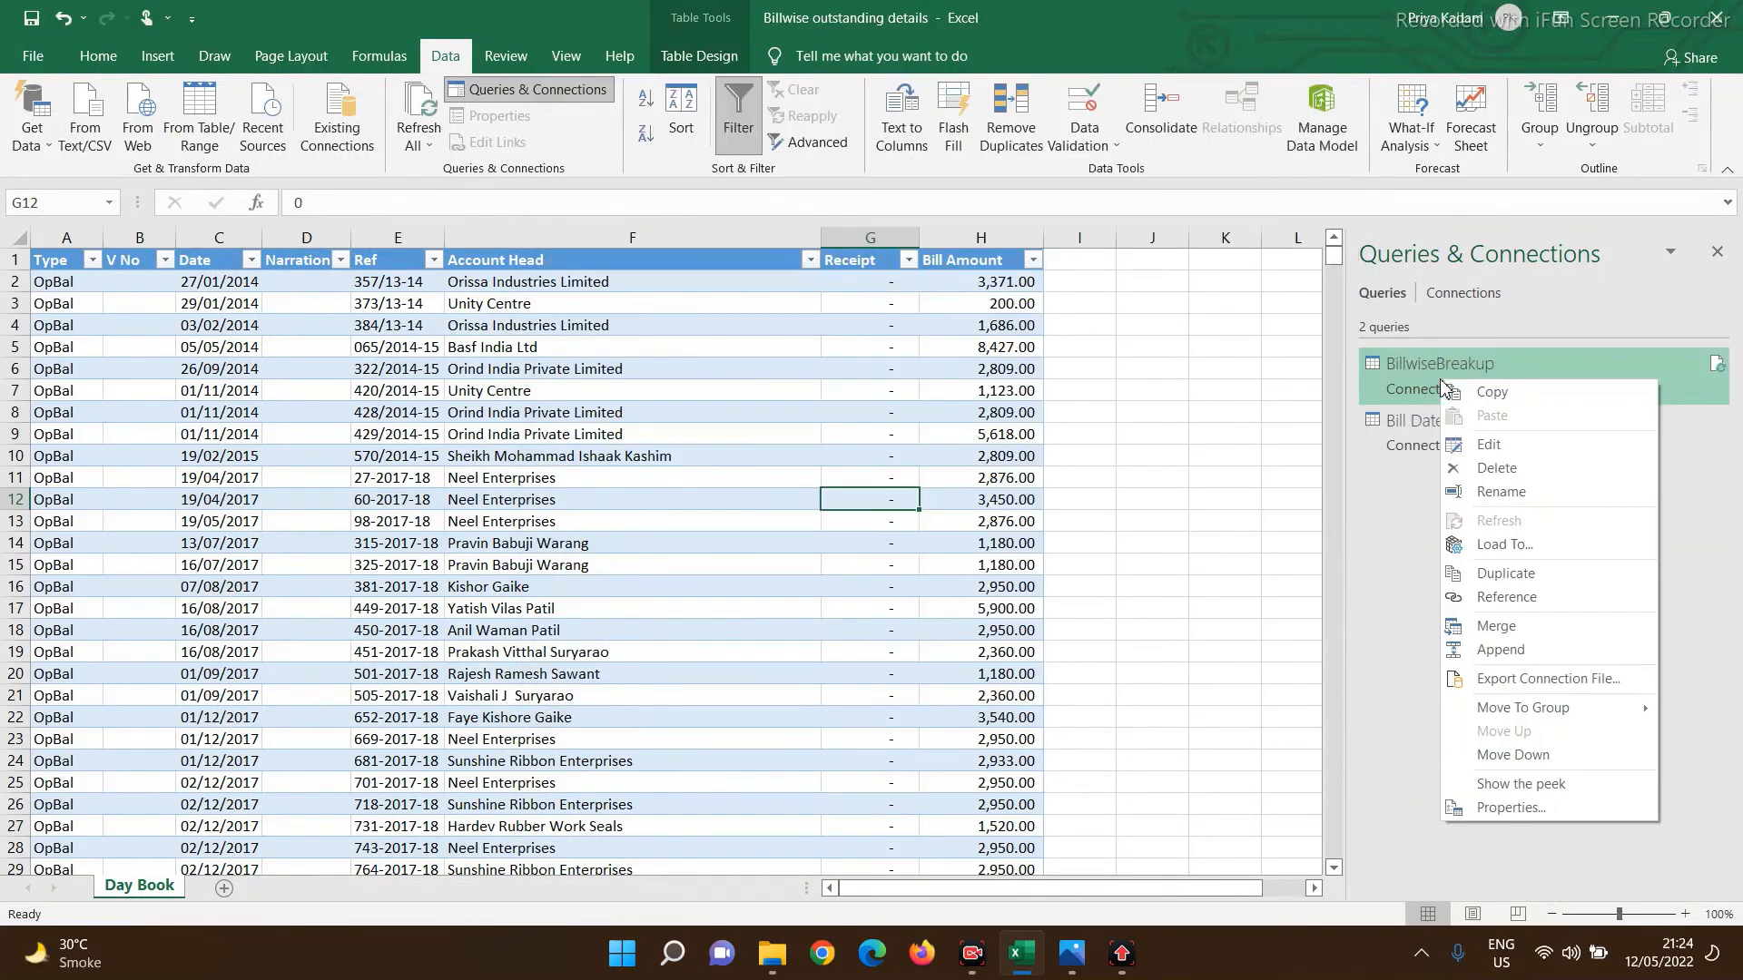
left_click(1489, 546)
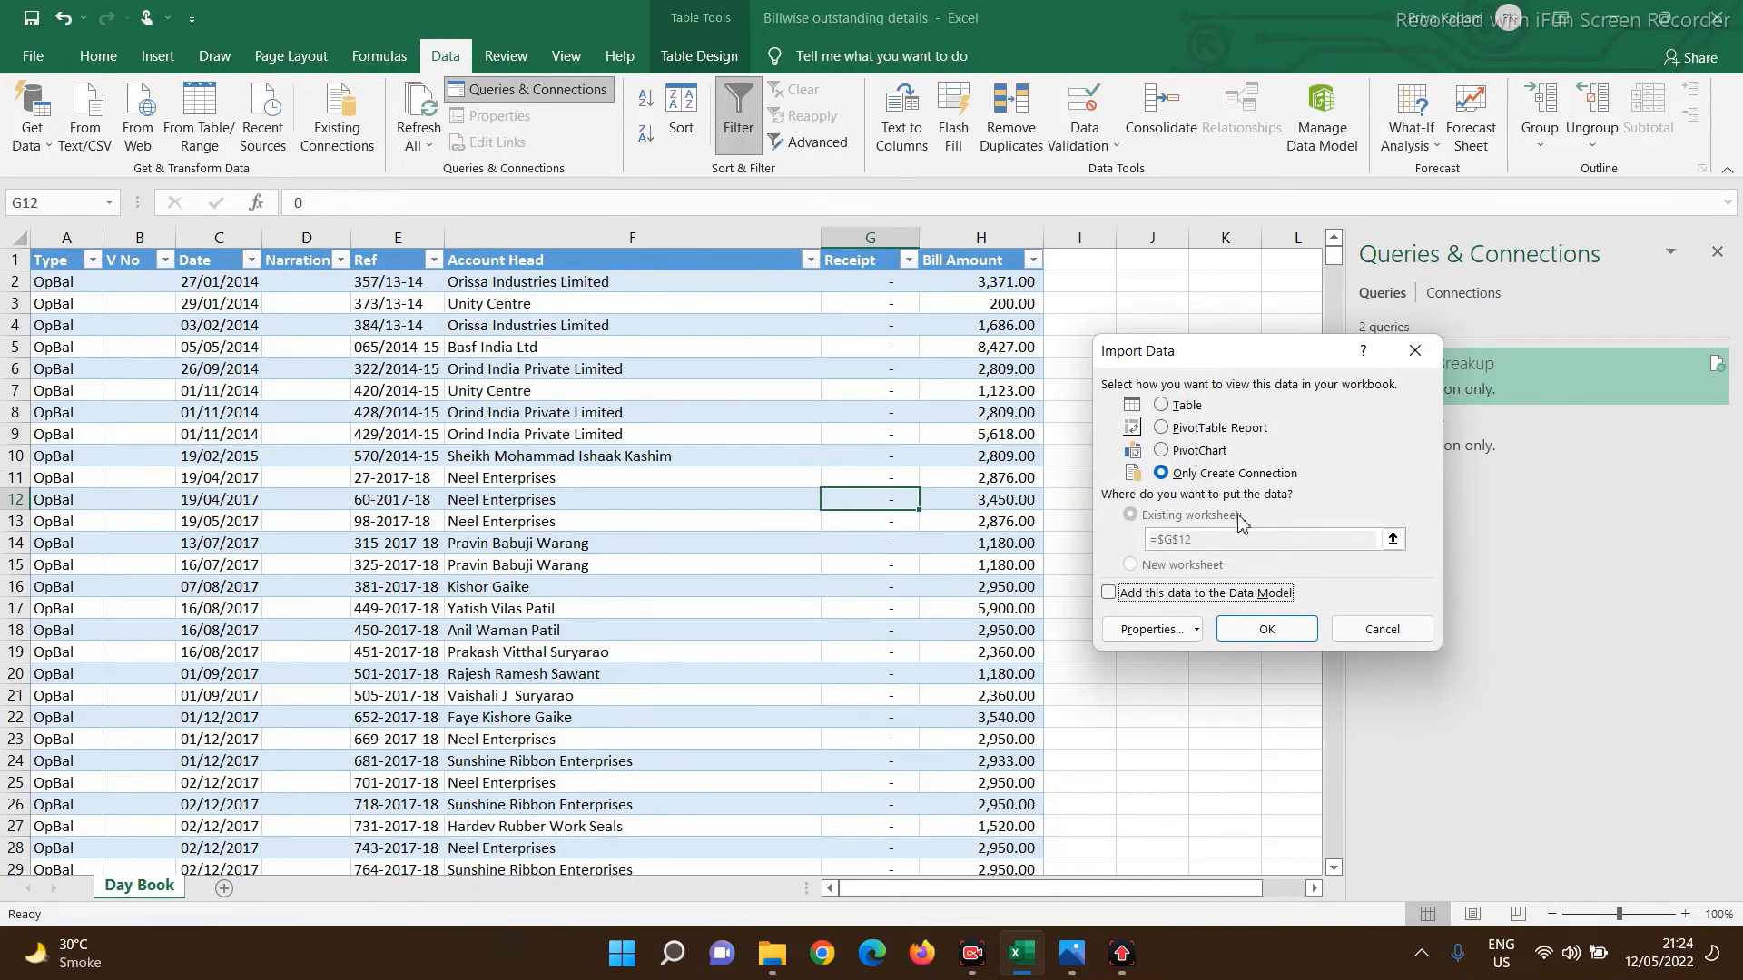
left_click(1177, 408)
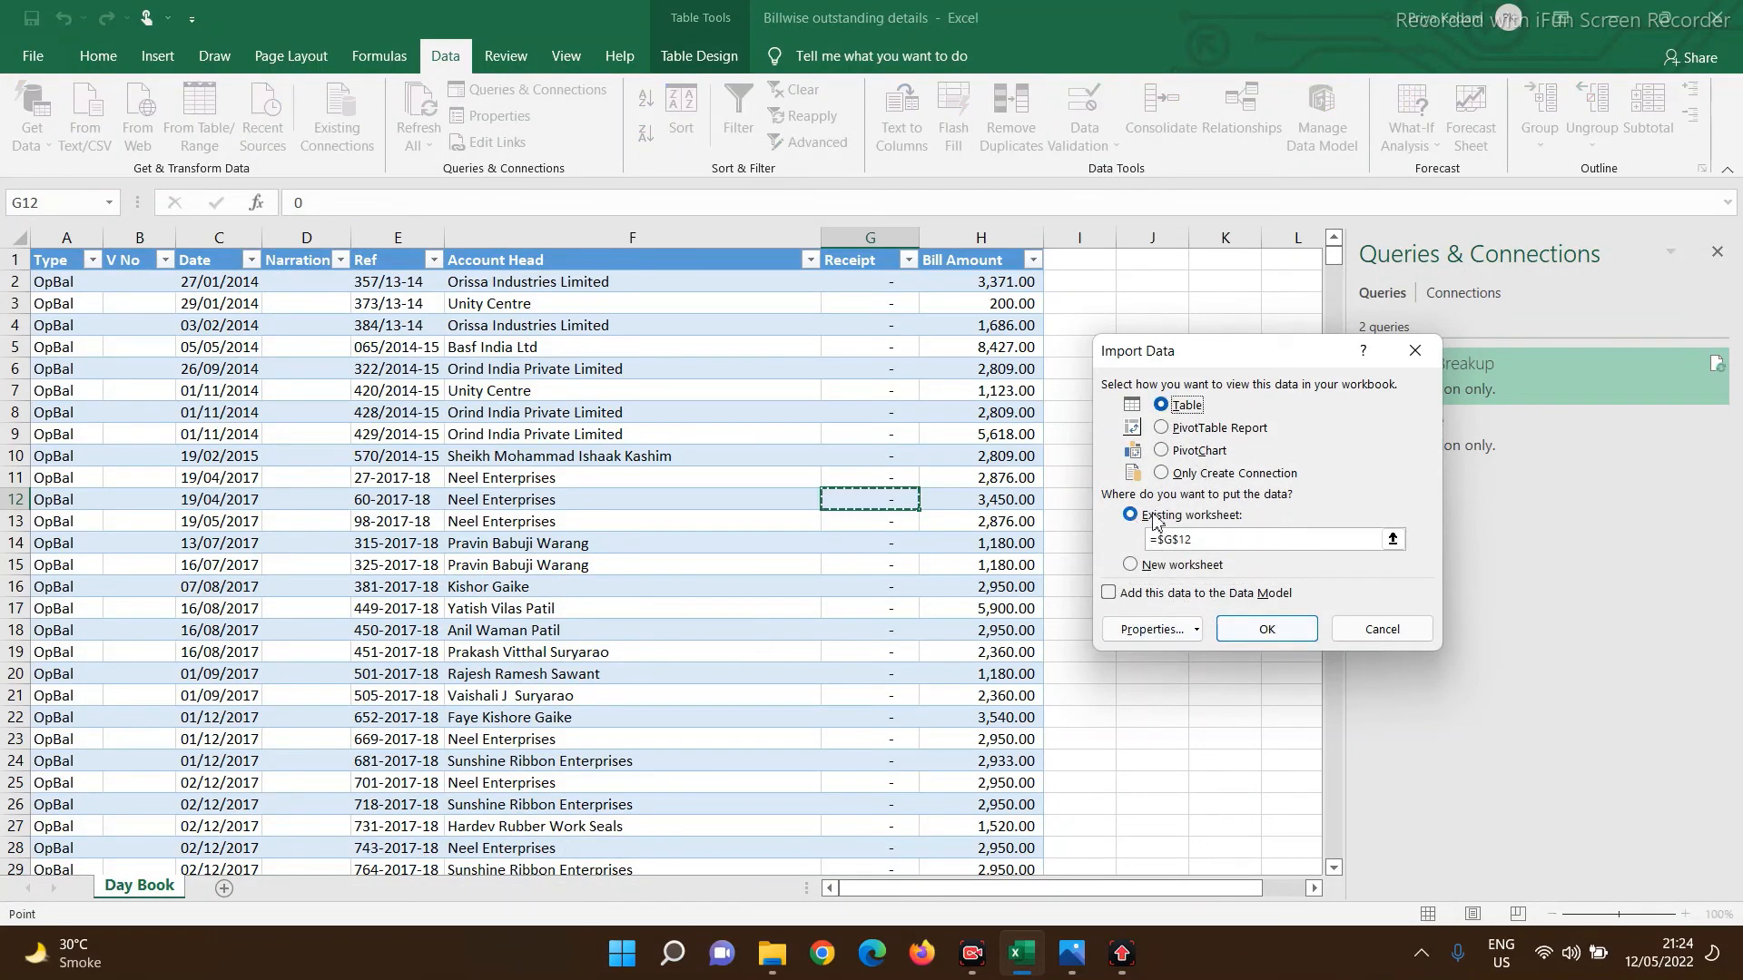
left_click(1130, 566)
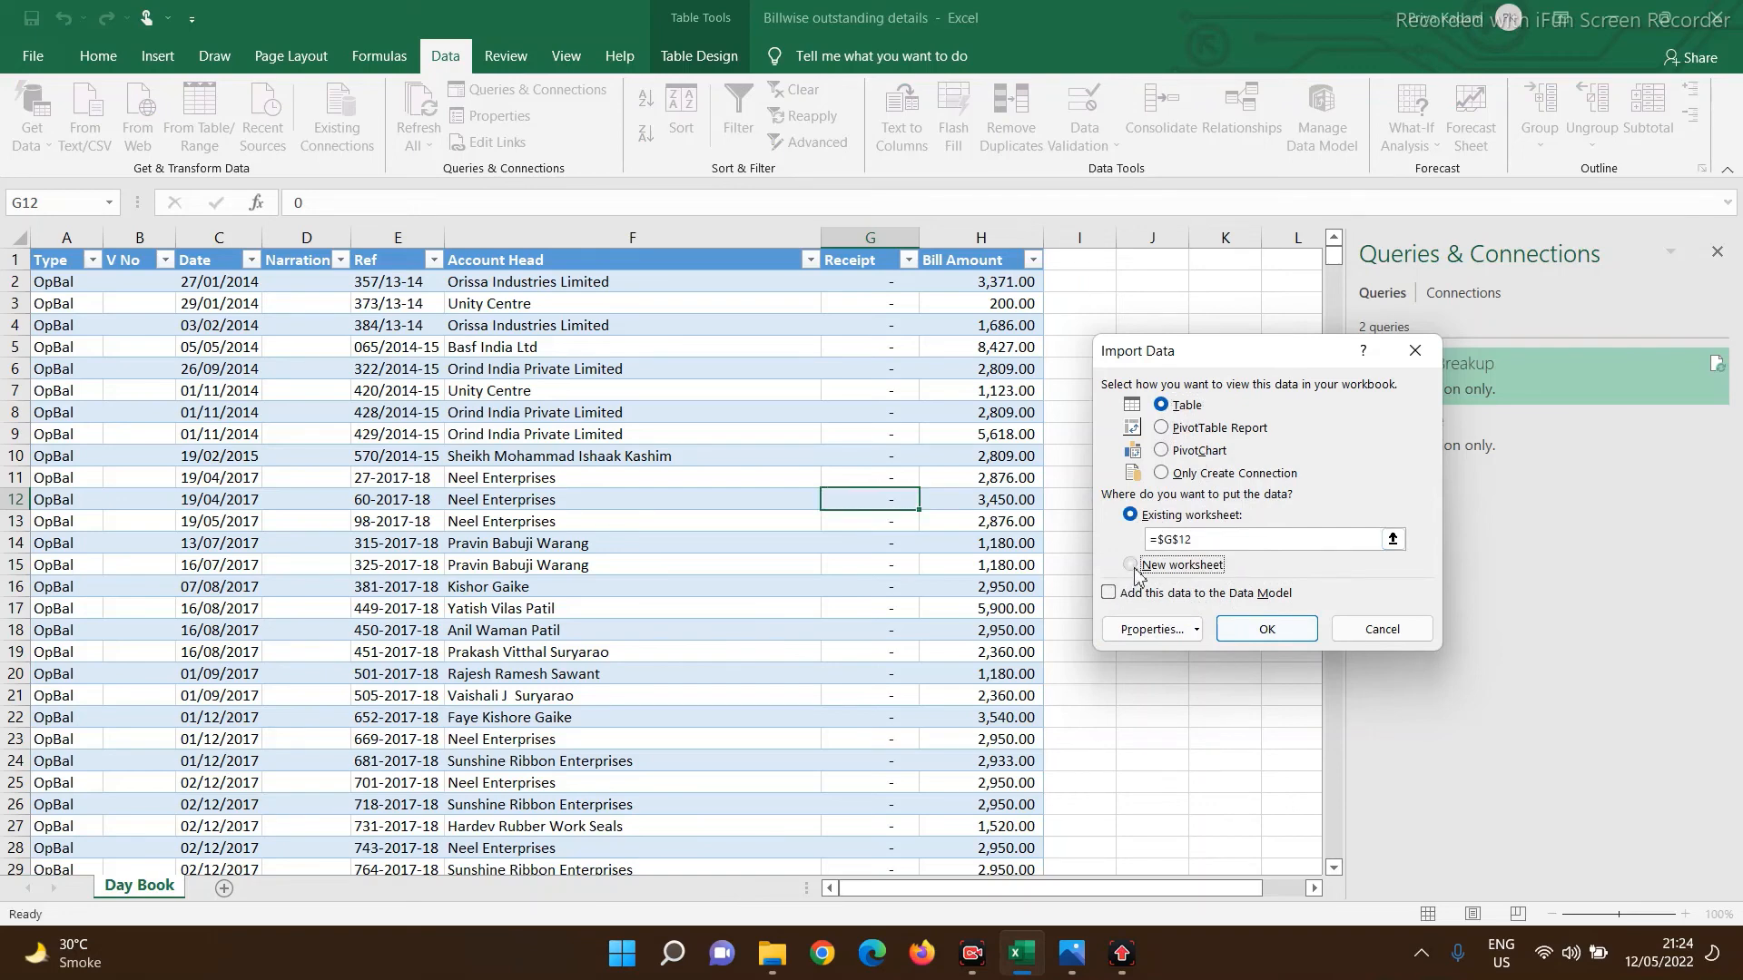
left_click(1265, 631)
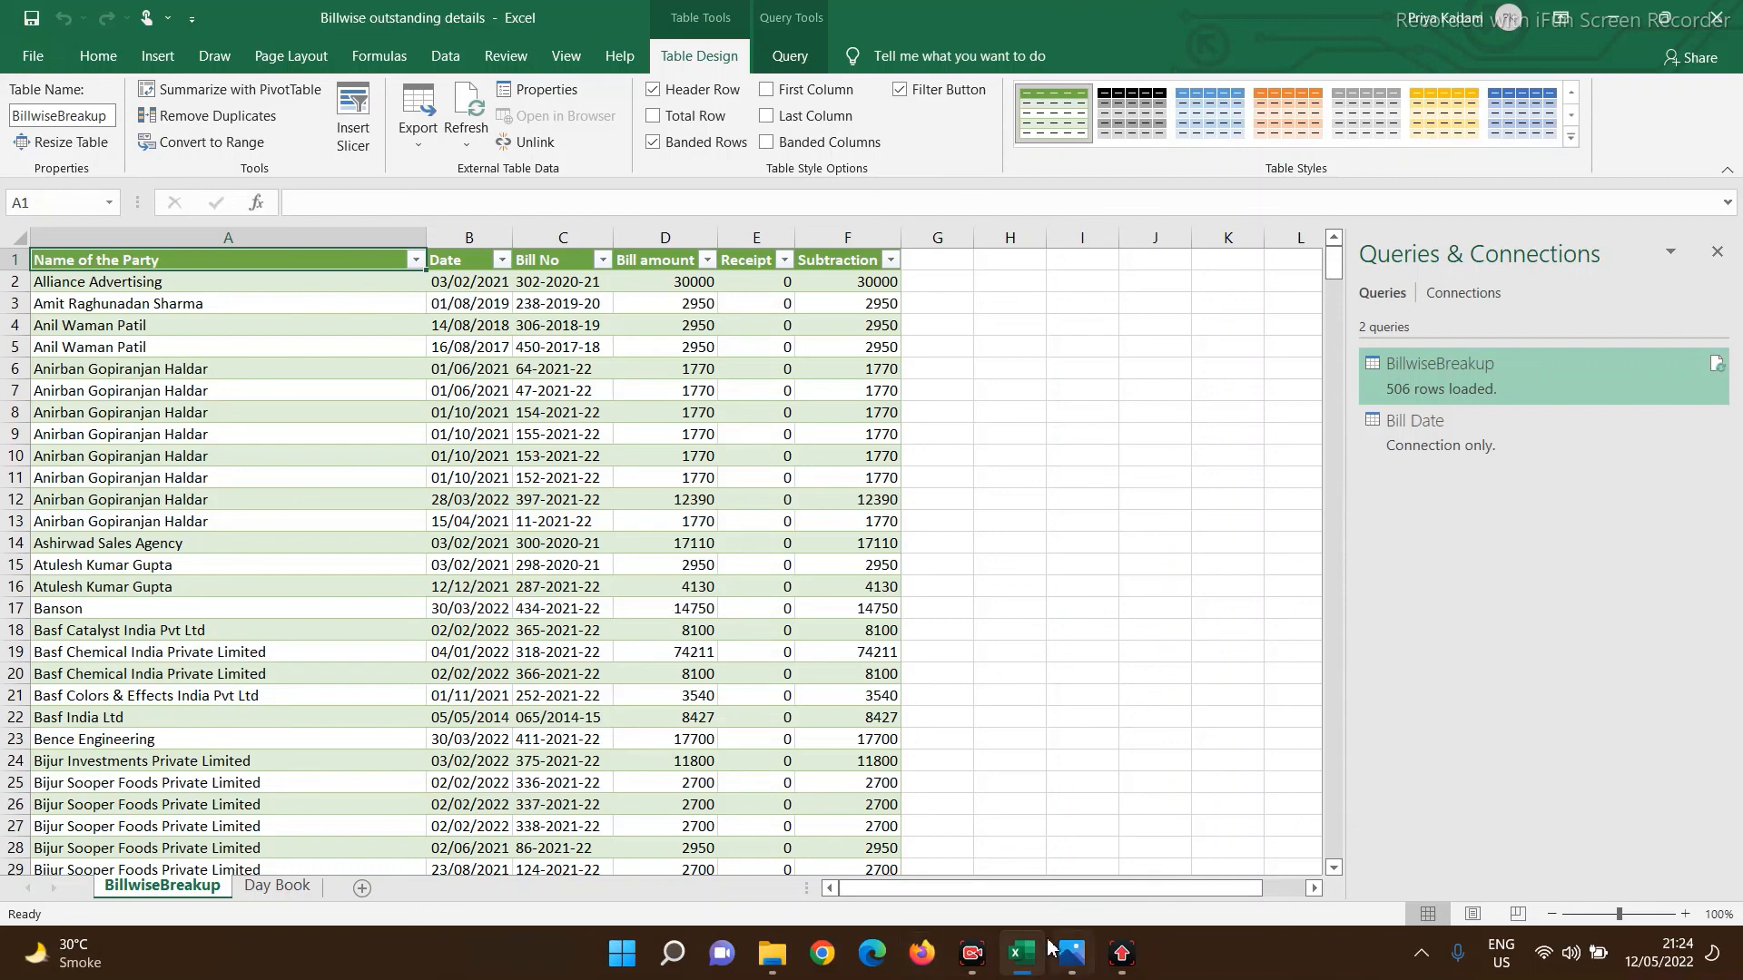
left_click(970, 955)
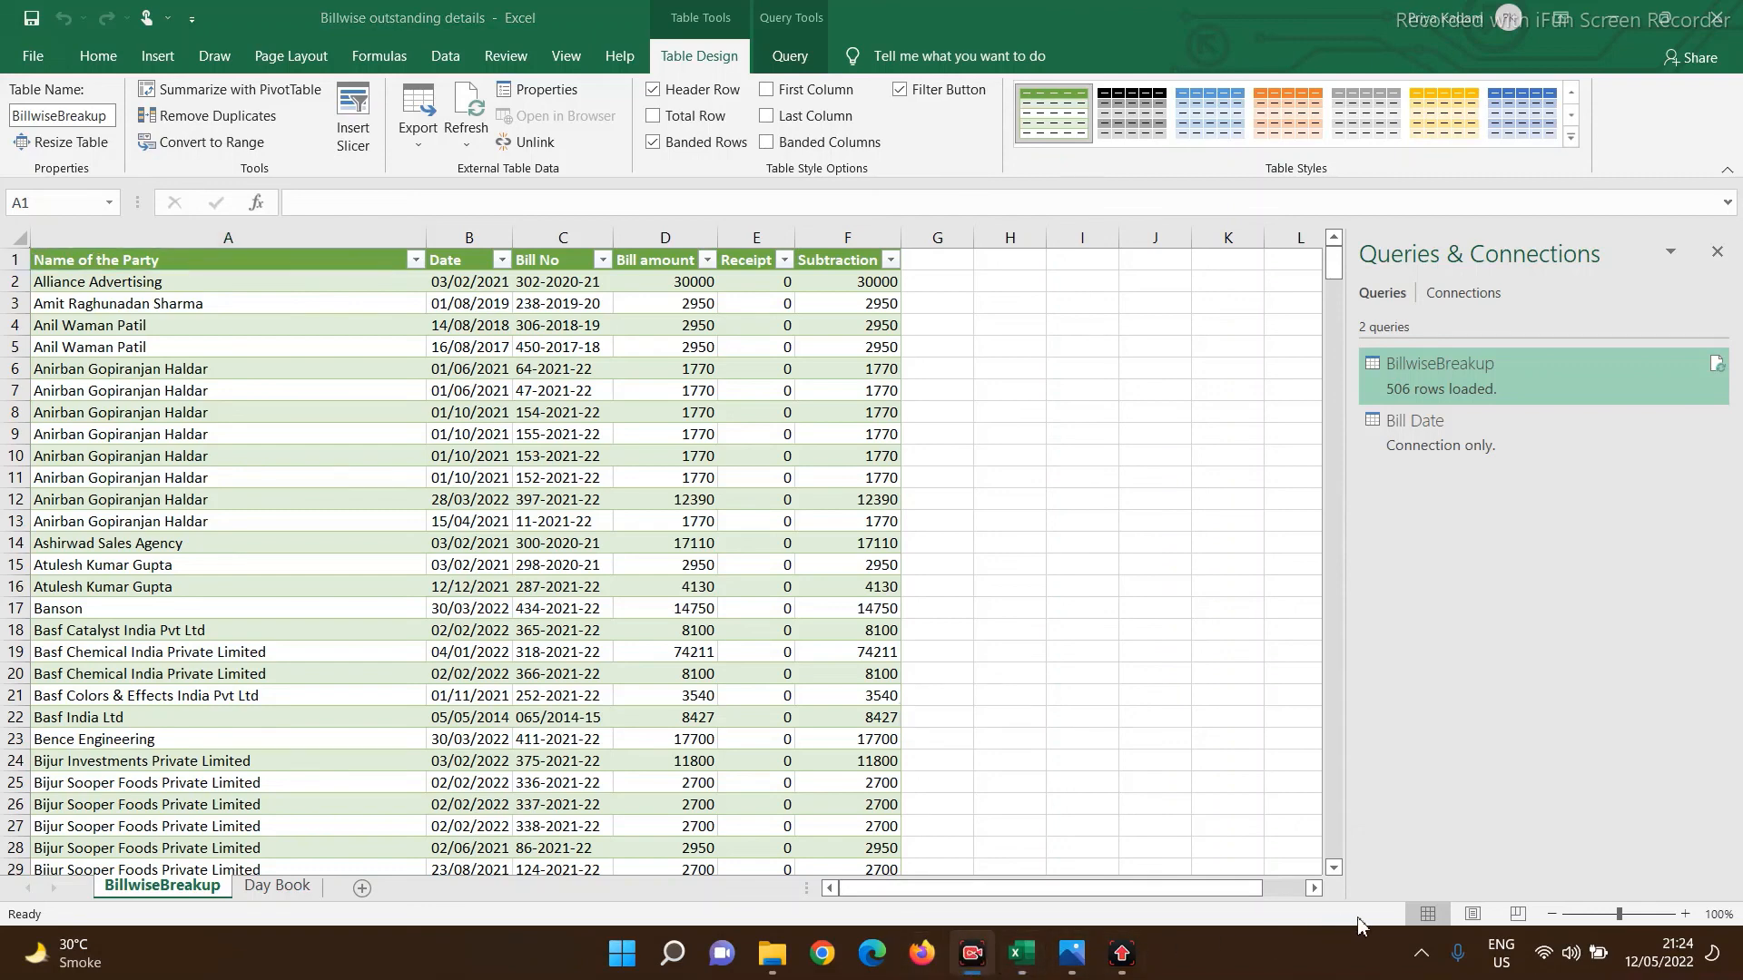